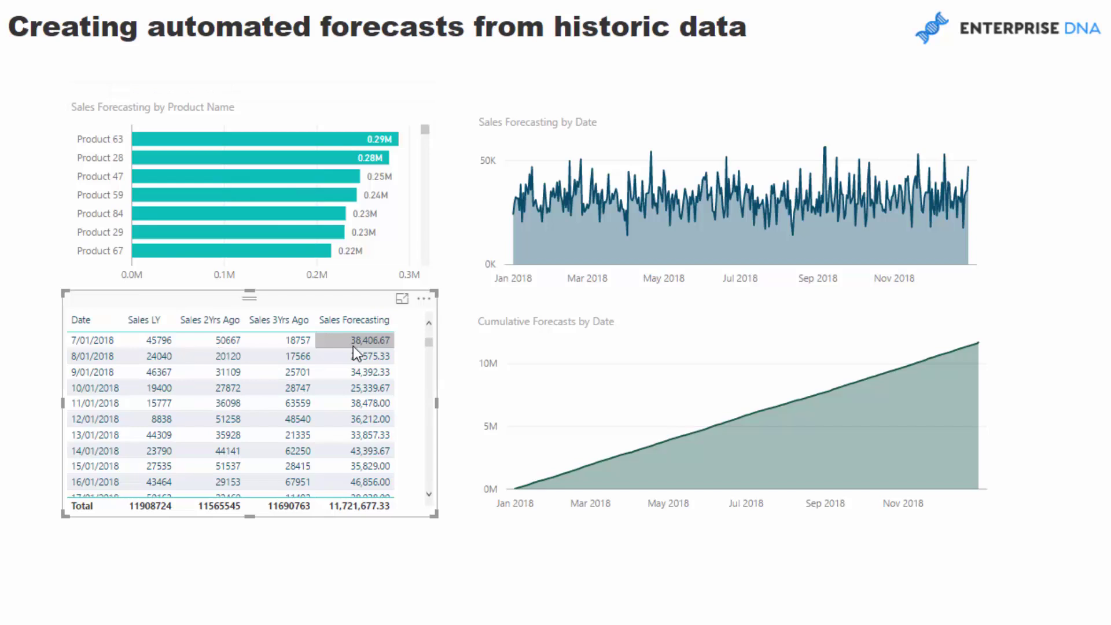
# Cross-filter the report by Products 63, 28, 47, 59 and 84, then clear the product filter
pyautogui.moveTo(353, 346)
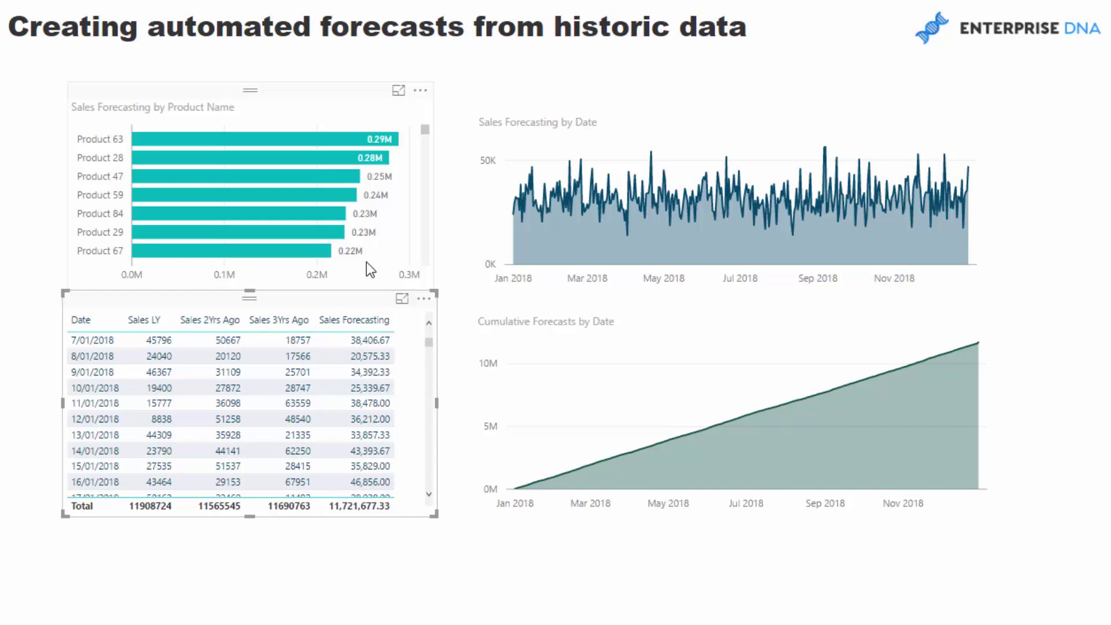
pyautogui.click(350, 136)
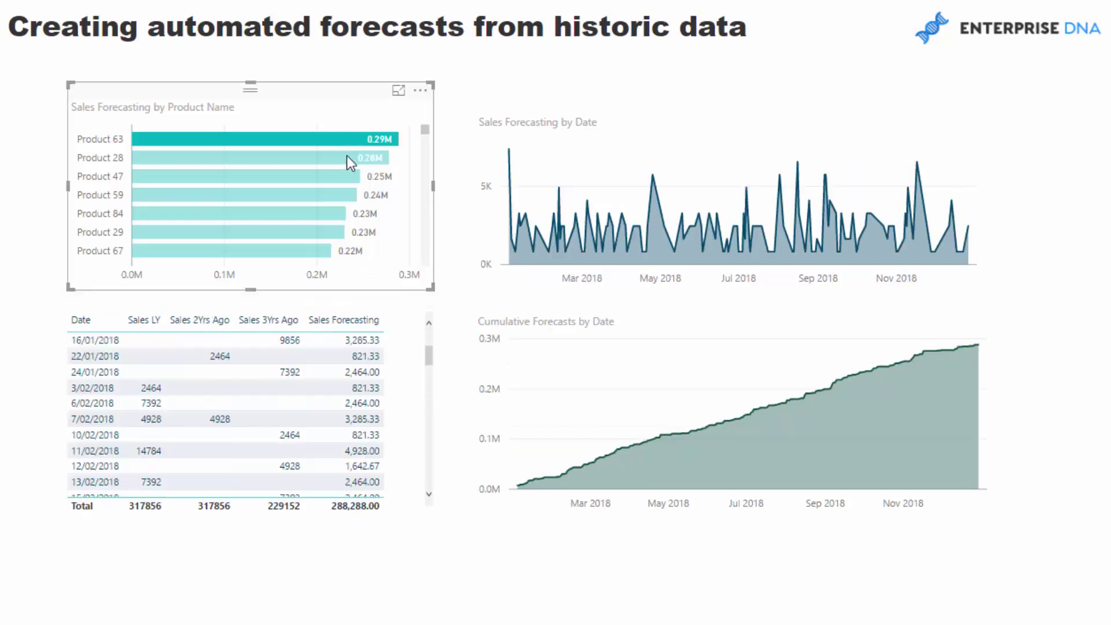
pyautogui.click(346, 157)
pyautogui.click(337, 176)
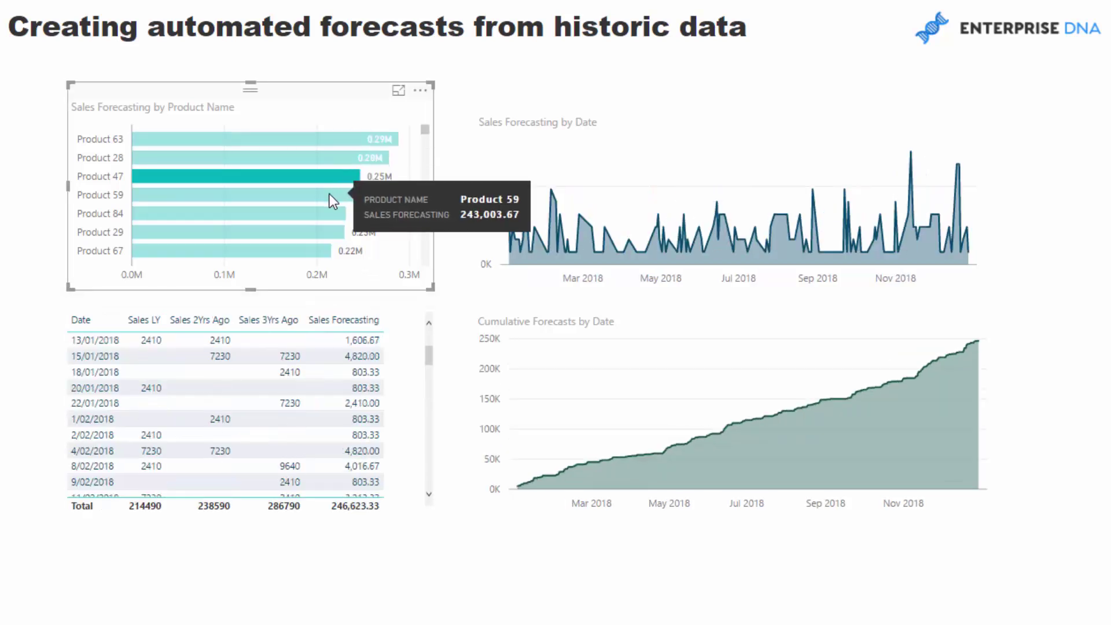
pyautogui.click(329, 194)
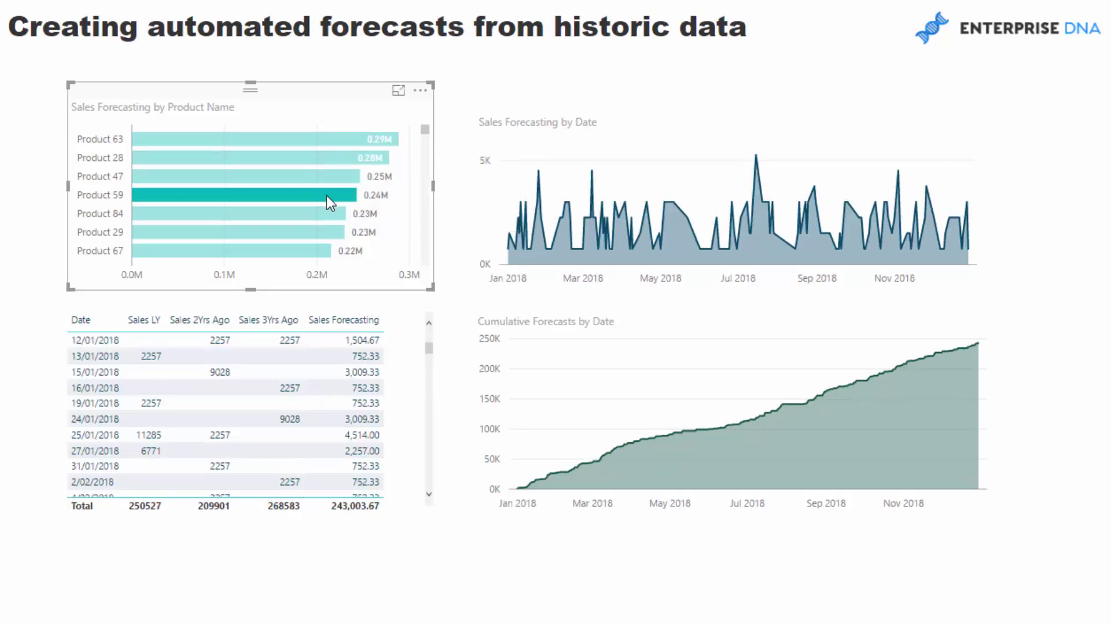
pyautogui.moveTo(321, 217)
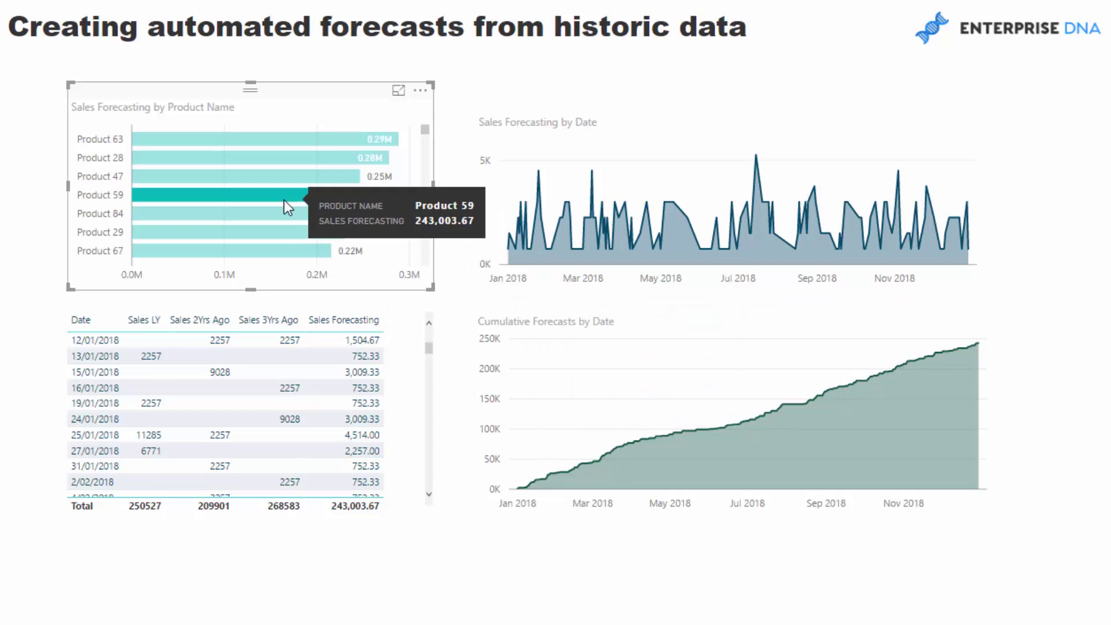
pyautogui.moveTo(286, 214)
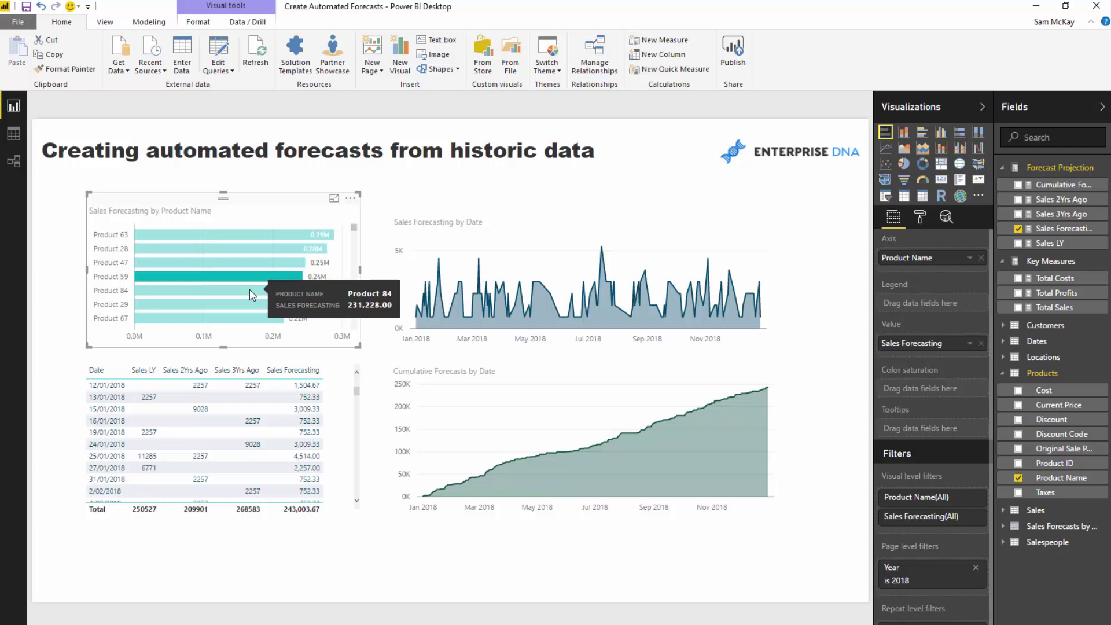
pyautogui.click(249, 289)
pyautogui.click(251, 290)
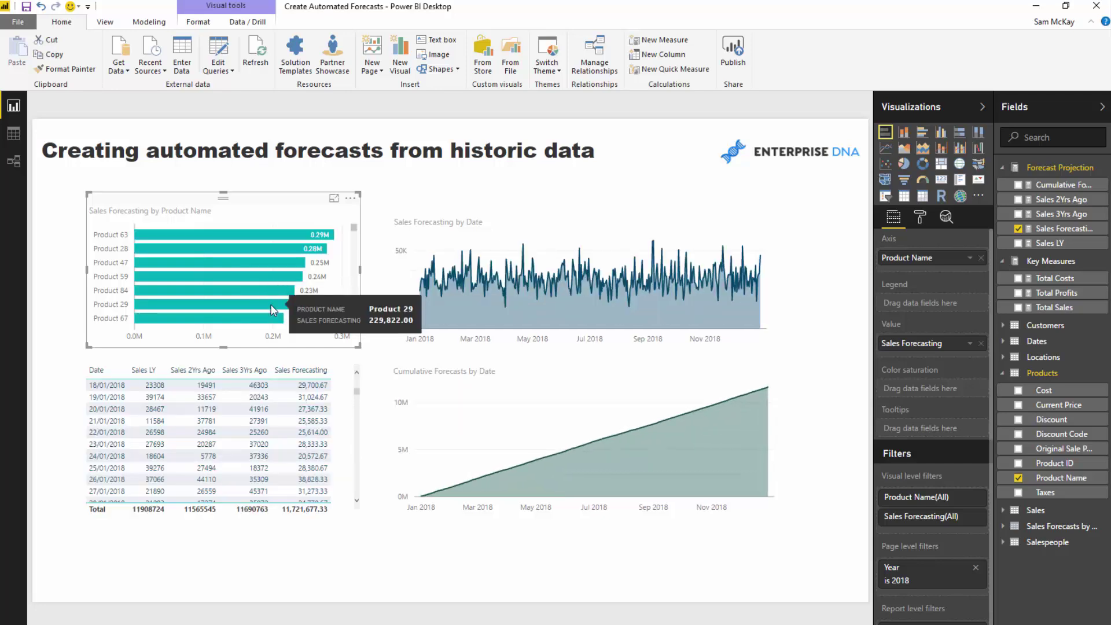
# Switch to the development report and select the Total Sales measure's full formula under Key Measures
pyautogui.click(372, 624)
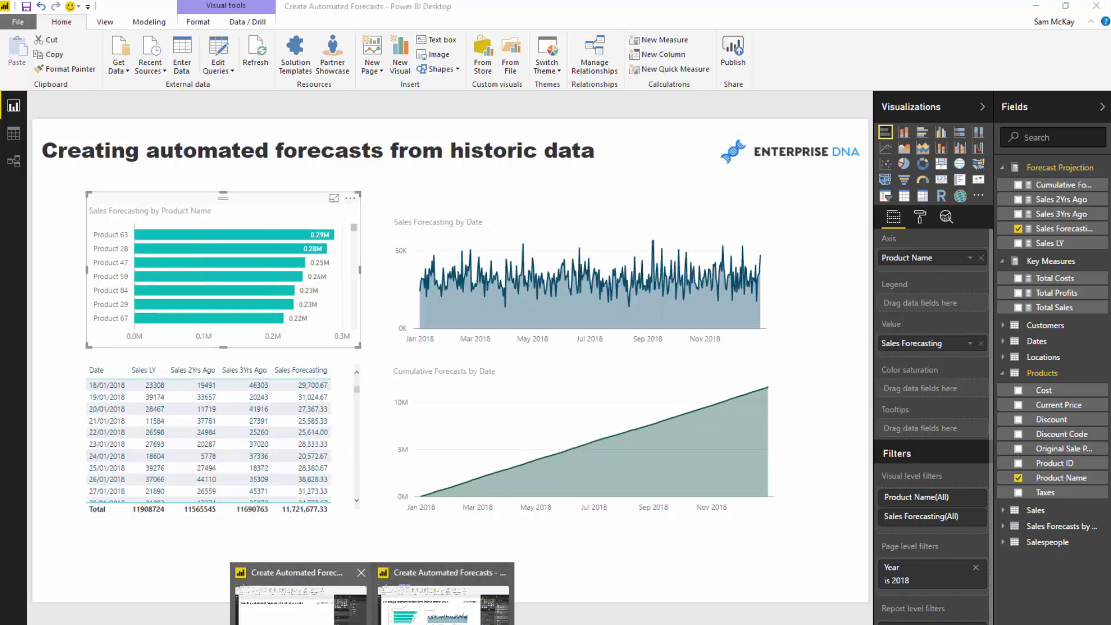
pyautogui.click(443, 599)
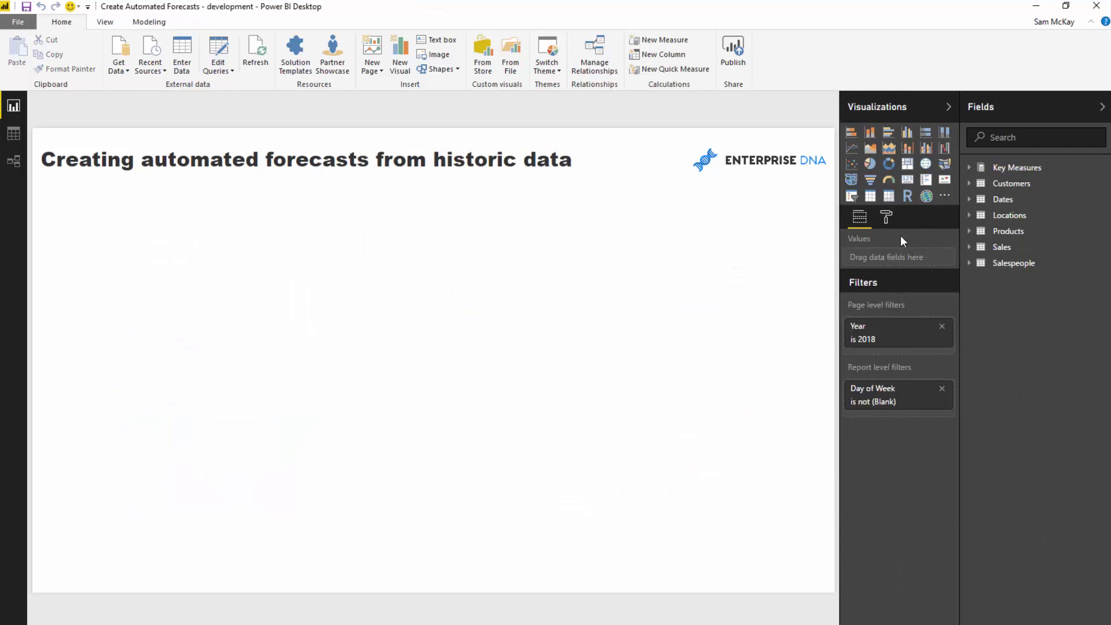
pyautogui.click(969, 167)
pyautogui.click(1010, 214)
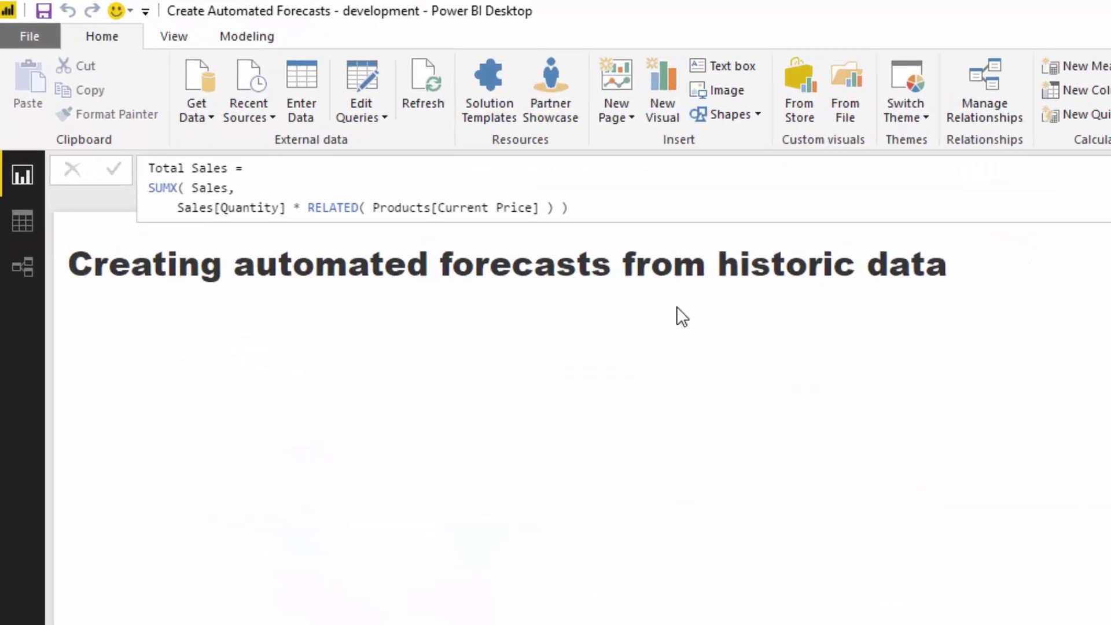
pyautogui.moveTo(648, 210); pyautogui.dragTo(163, 166)
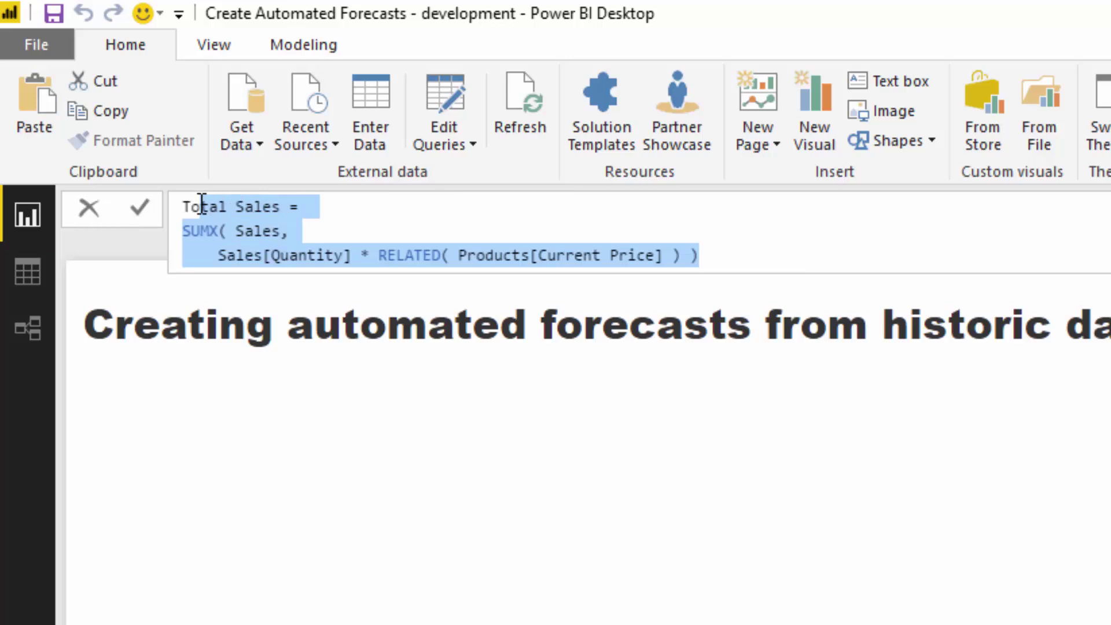
pyautogui.moveTo(201, 203); pyautogui.dragTo(188, 213)
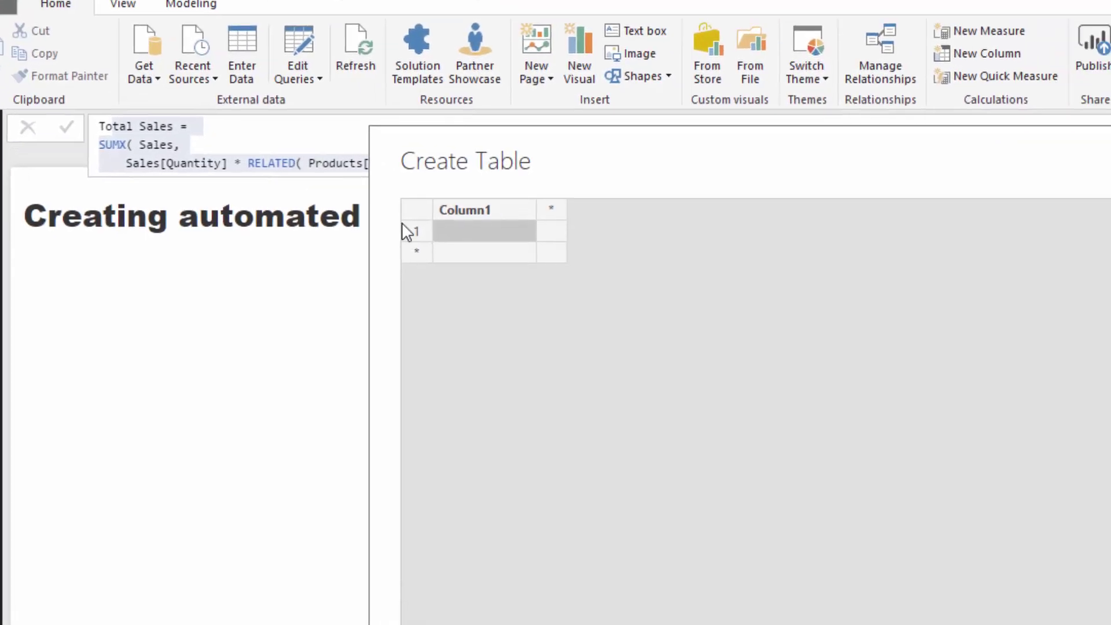
# Enter 1 in Column1, name the table 'Sales Forecasting' and load it
pyautogui.click(515, 273)
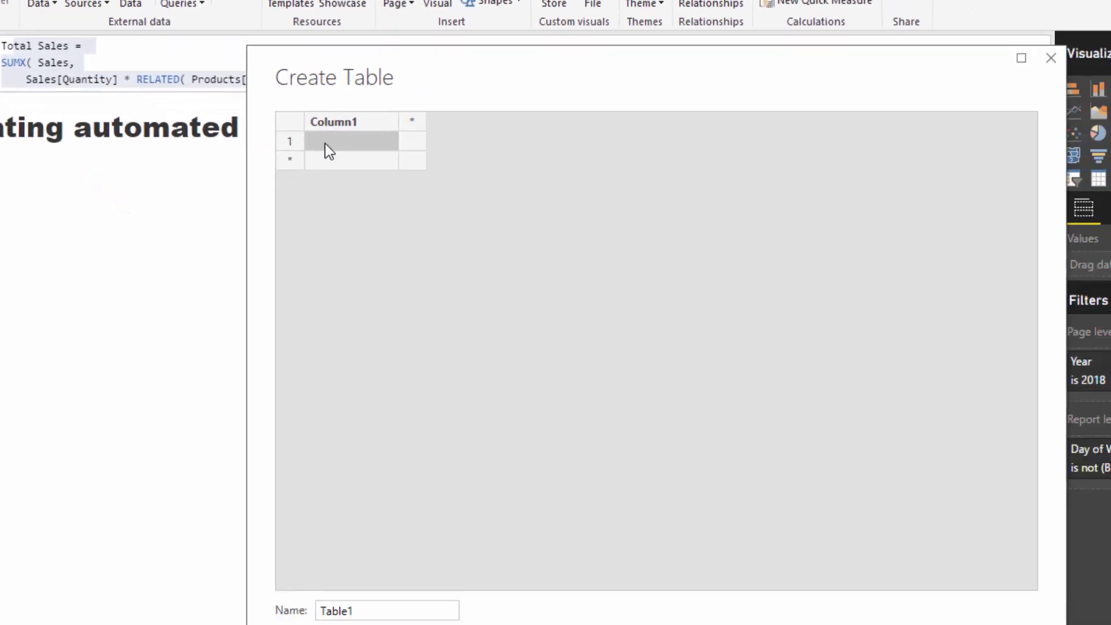
pyautogui.write('1')
pyautogui.doubleClick(303, 536)
pyautogui.write('Sales Forecasting')
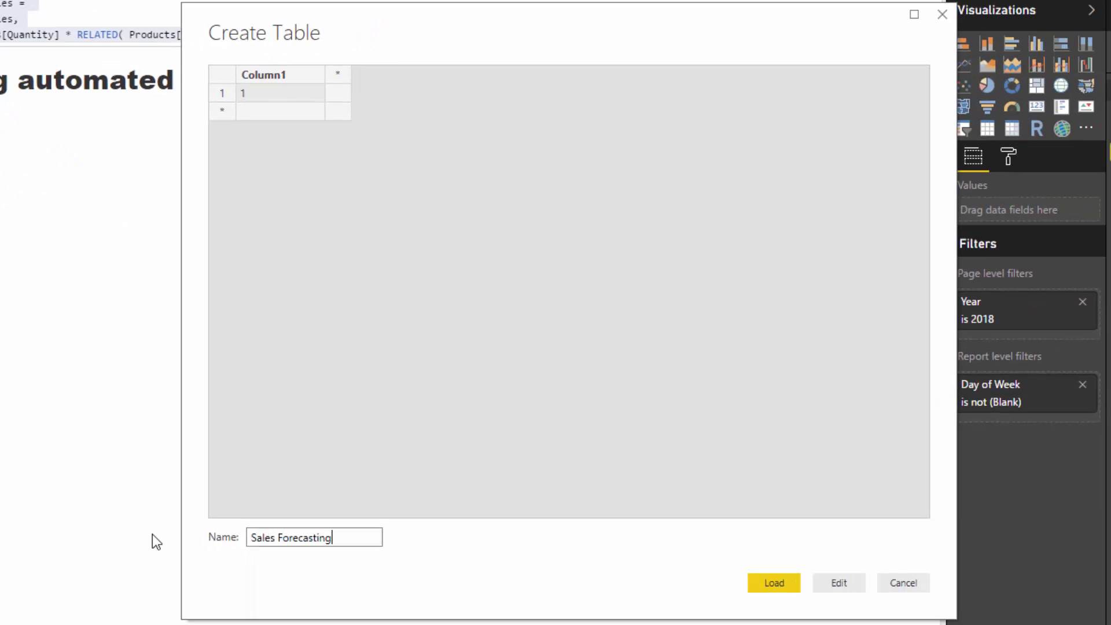
pyautogui.press('Return')
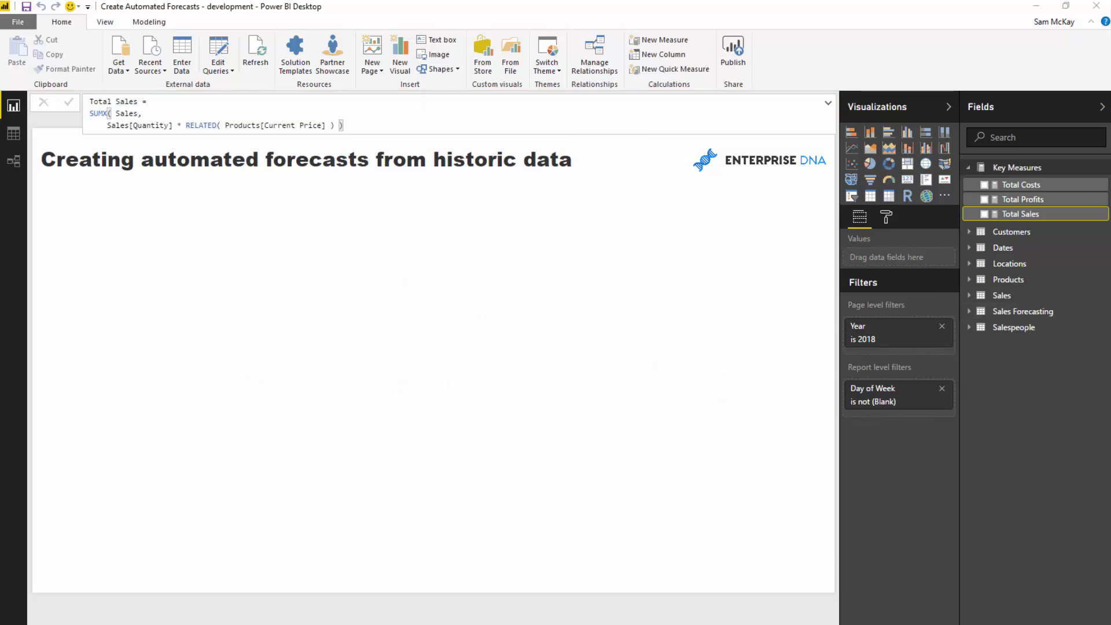
# Place a table of Dates[Date] near the top left of the page and start a new measure
pyautogui.click(1020, 311)
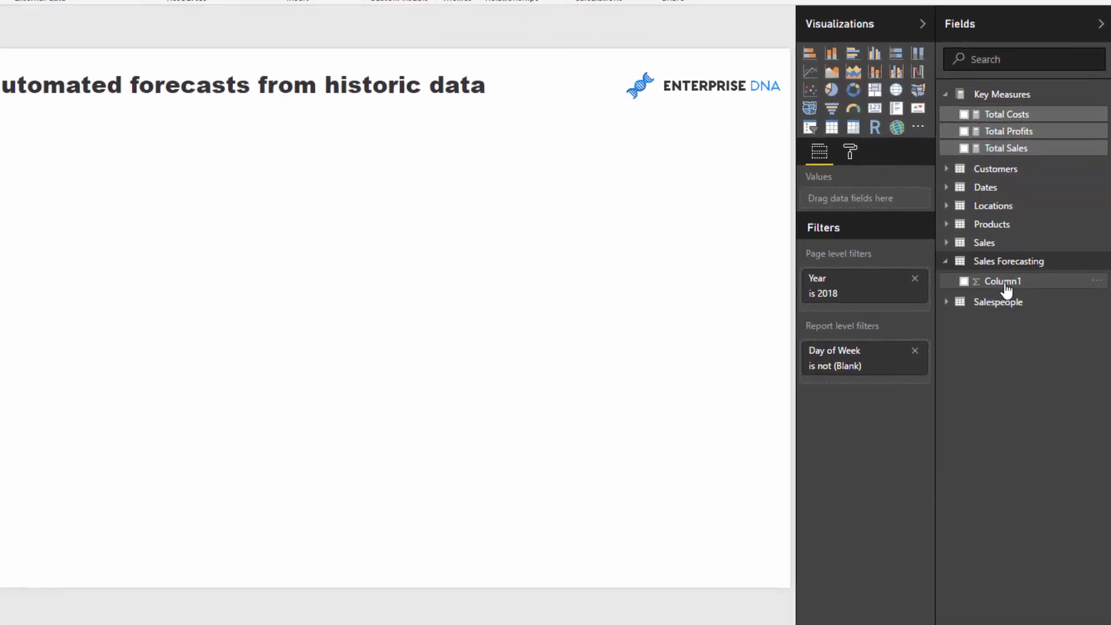
pyautogui.click(1007, 287)
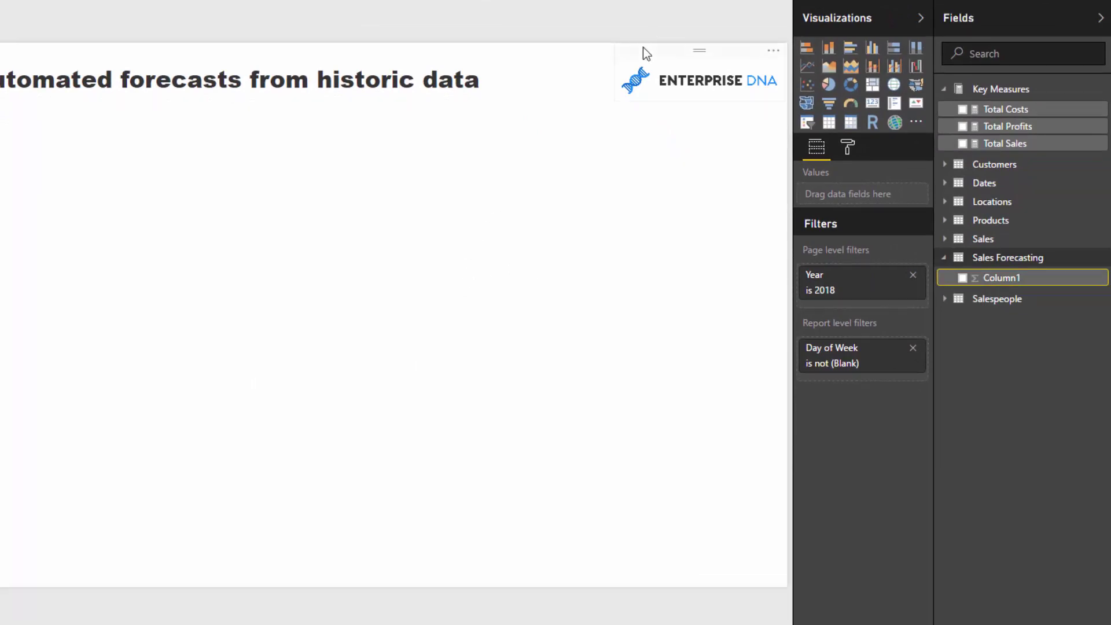
pyautogui.click(982, 184)
pyautogui.moveTo(992, 204); pyautogui.dragTo(269, 240)
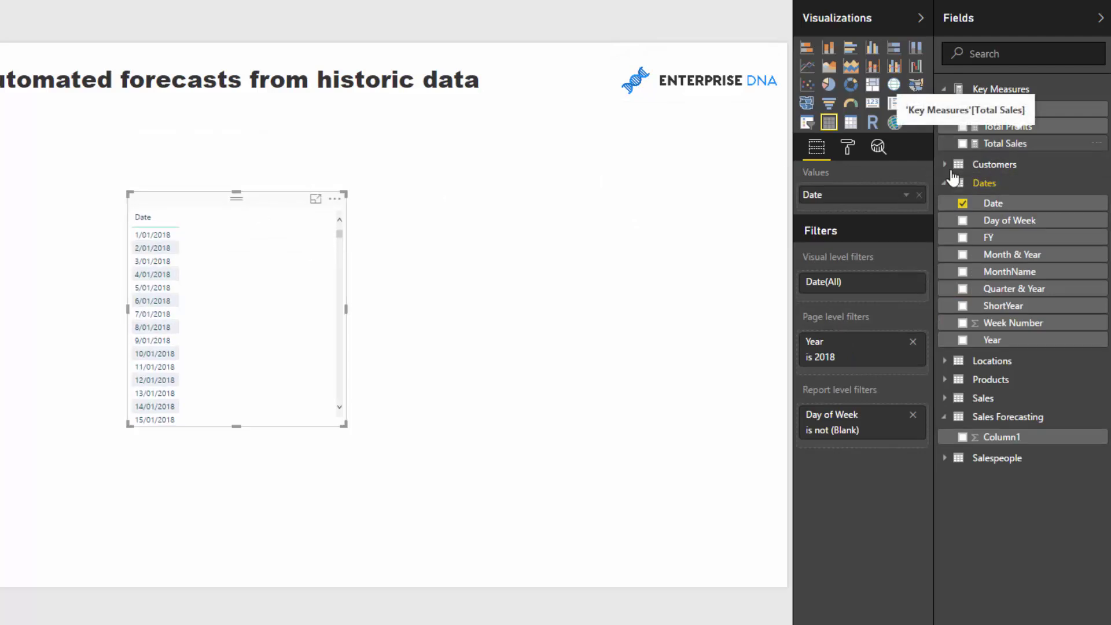
pyautogui.moveTo(285, 203); pyautogui.dragTo(281, 182)
pyautogui.click(1033, 437)
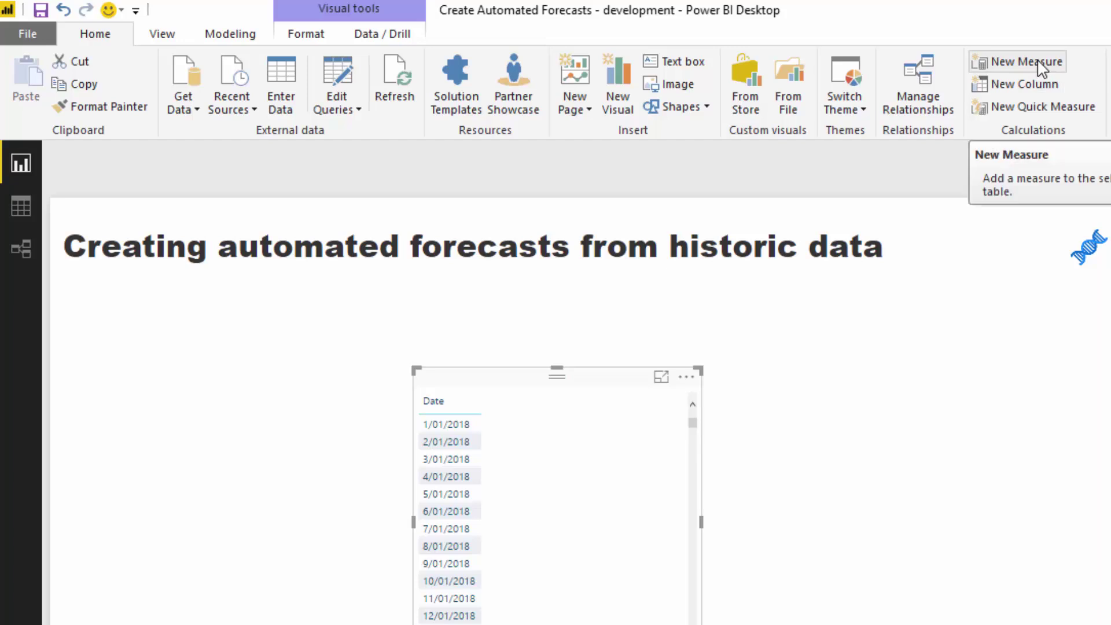
pyautogui.click(1041, 66)
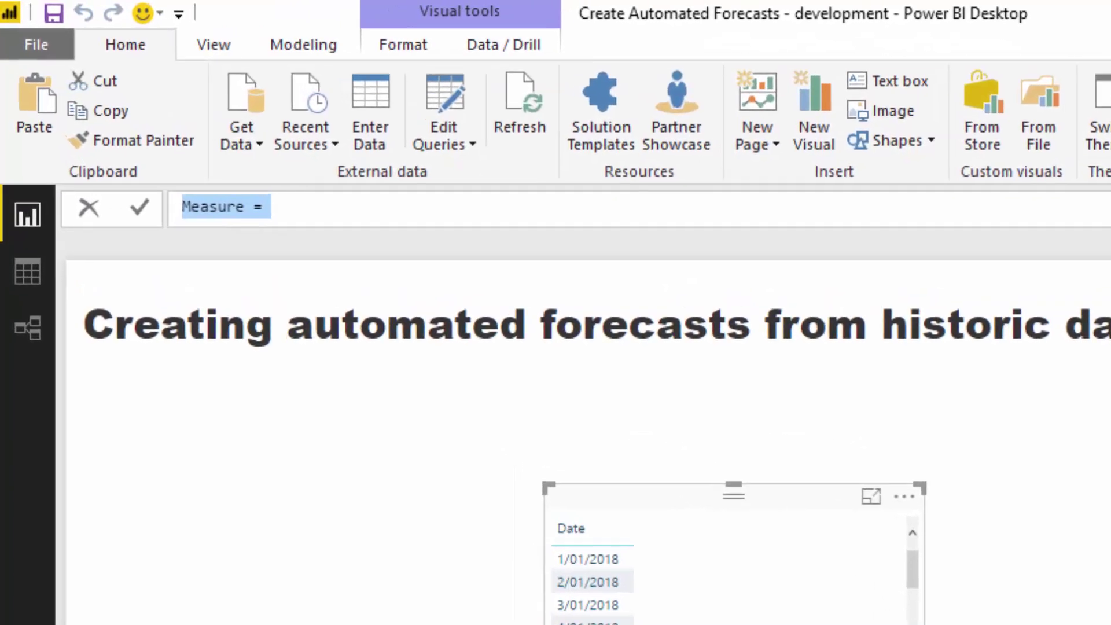
# Create the measure Sales LY = CALCULATE([Total Sales], DATEADD(Dates[Date], -1, YEAR))
pyautogui.write('Sales')
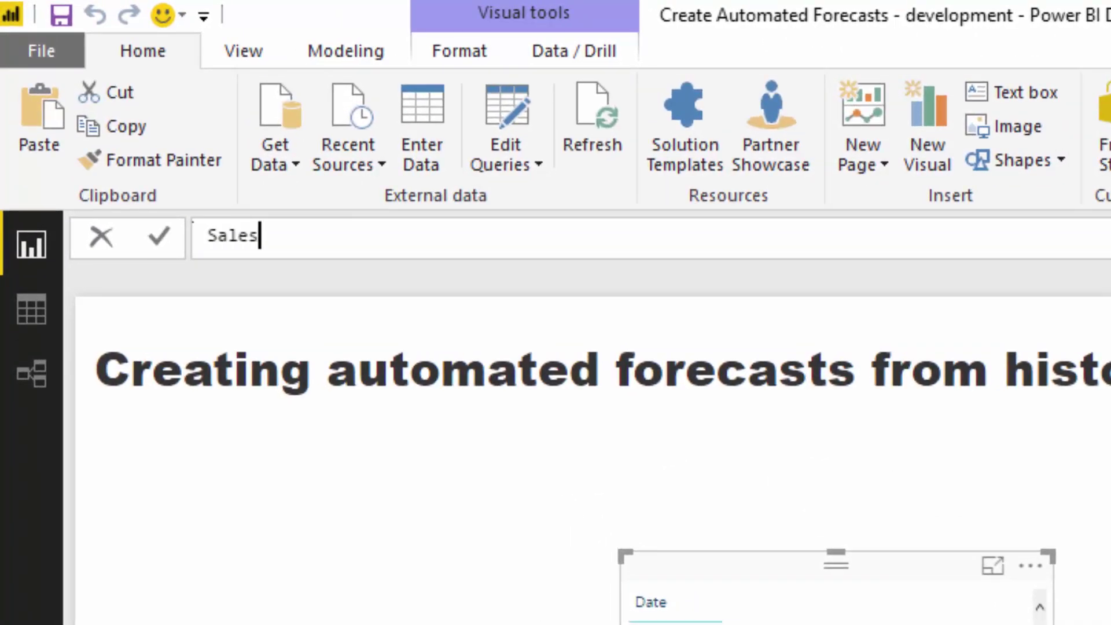
pyautogui.write(' LY')
pyautogui.write(' = CA')
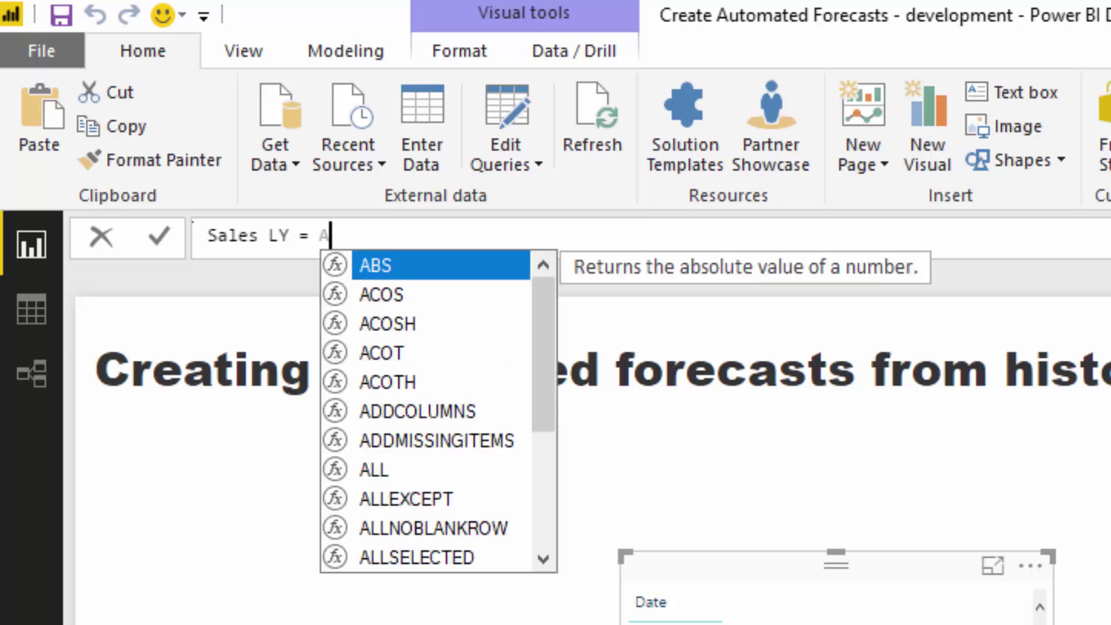
pyautogui.press('Tab')
pyautogui.write('TO')
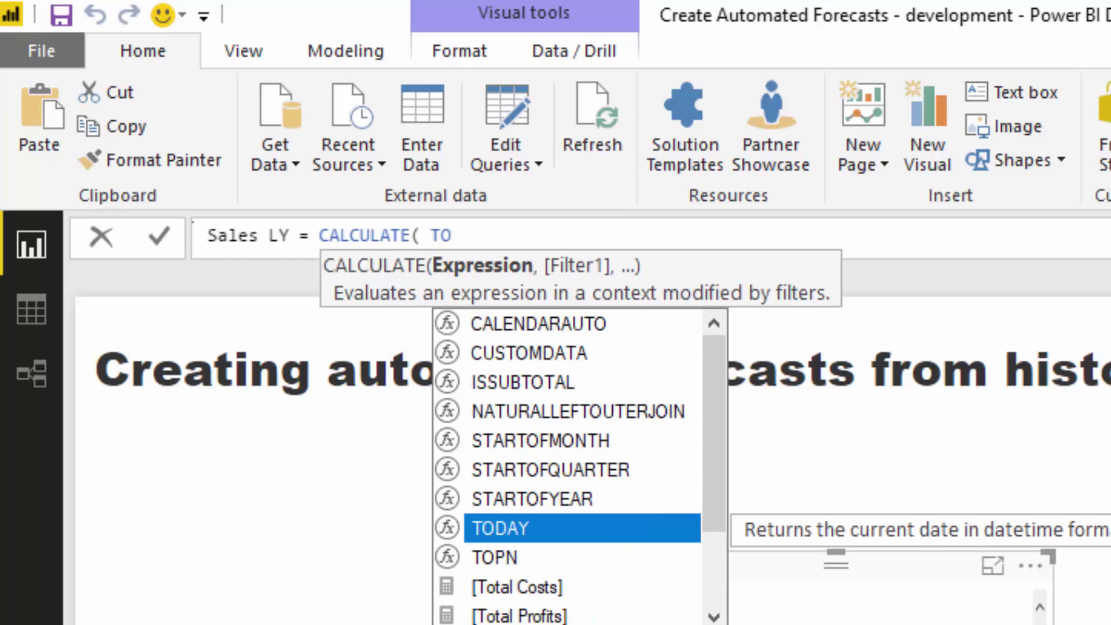
pyautogui.press('Down')
pyautogui.press('Down')
pyautogui.press('Down')
pyautogui.press('Down')
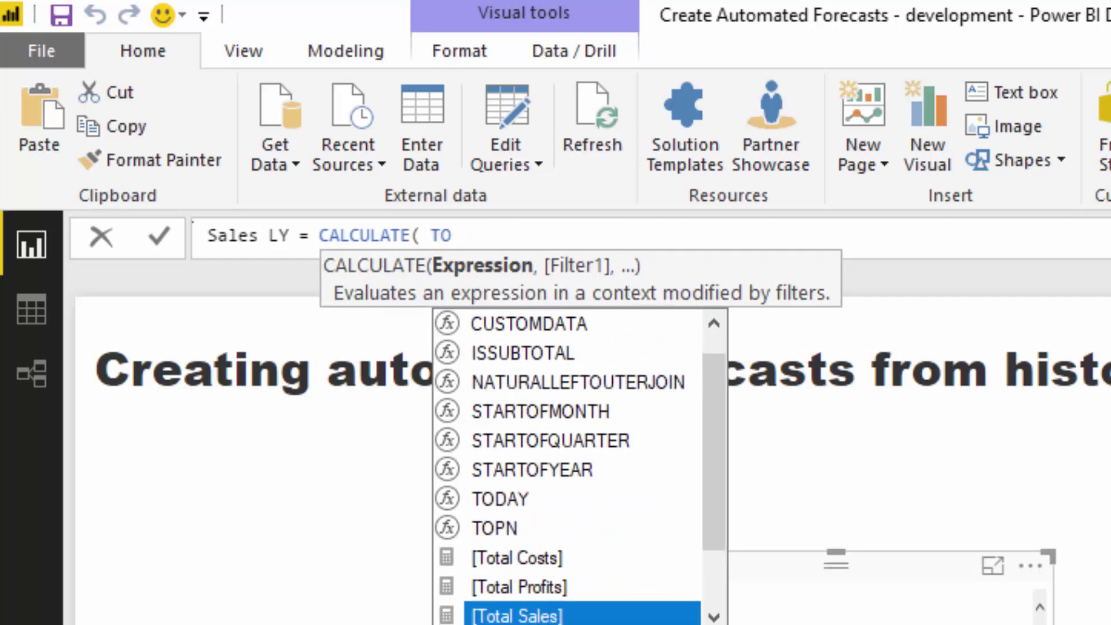
pyautogui.press('Tab')
pyautogui.write(',')
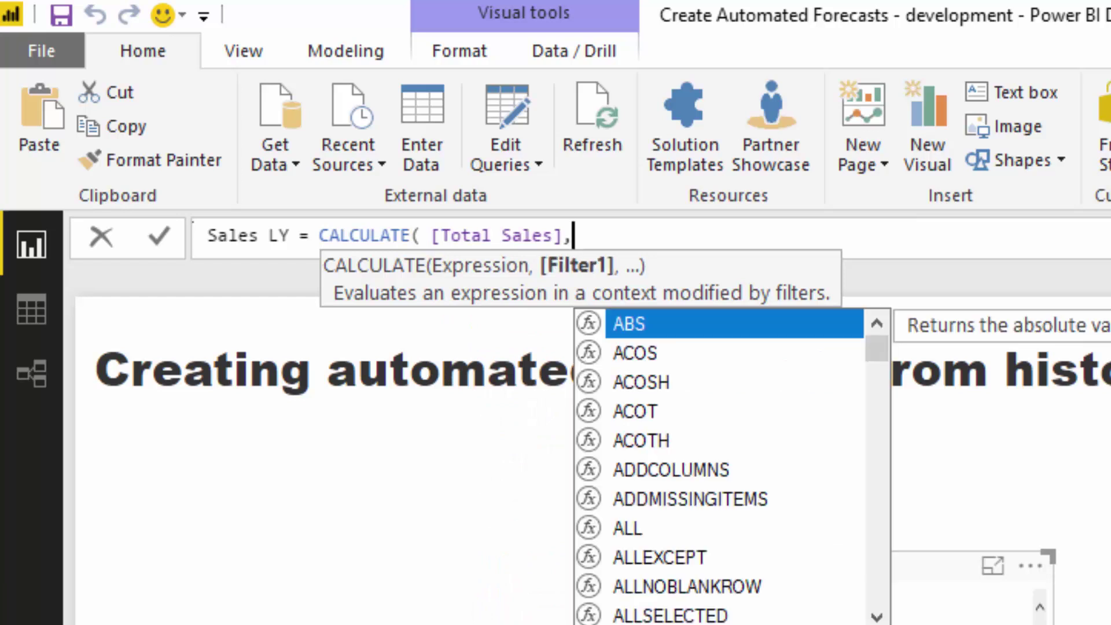
pyautogui.write(' DAT')
pyautogui.press('Down')
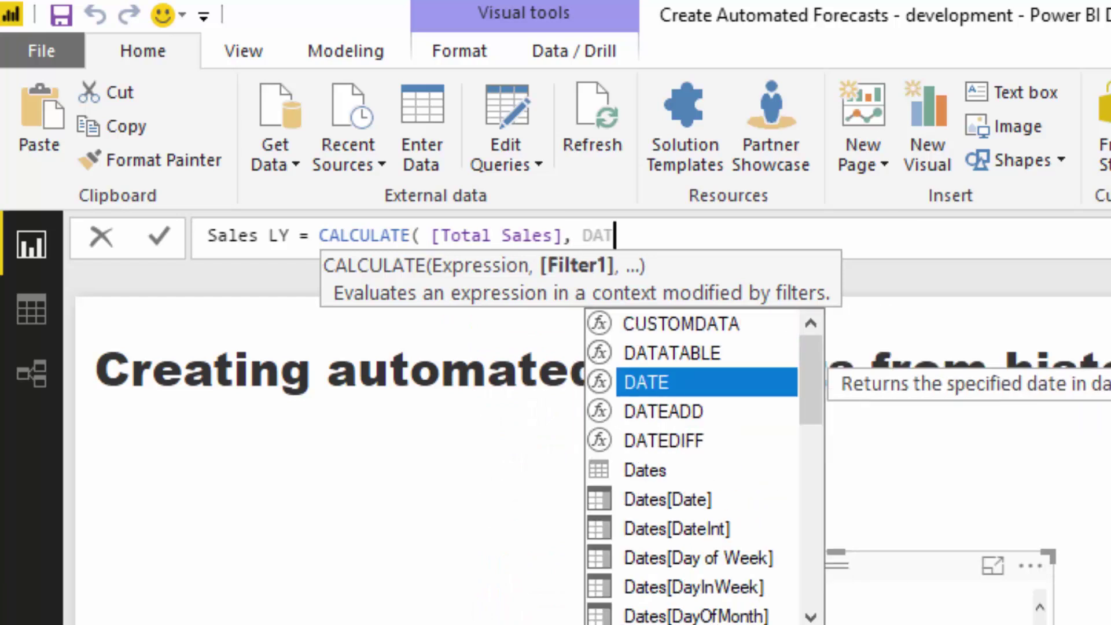
pyautogui.press('Down')
pyautogui.press('Tab')
pyautogui.write('Da')
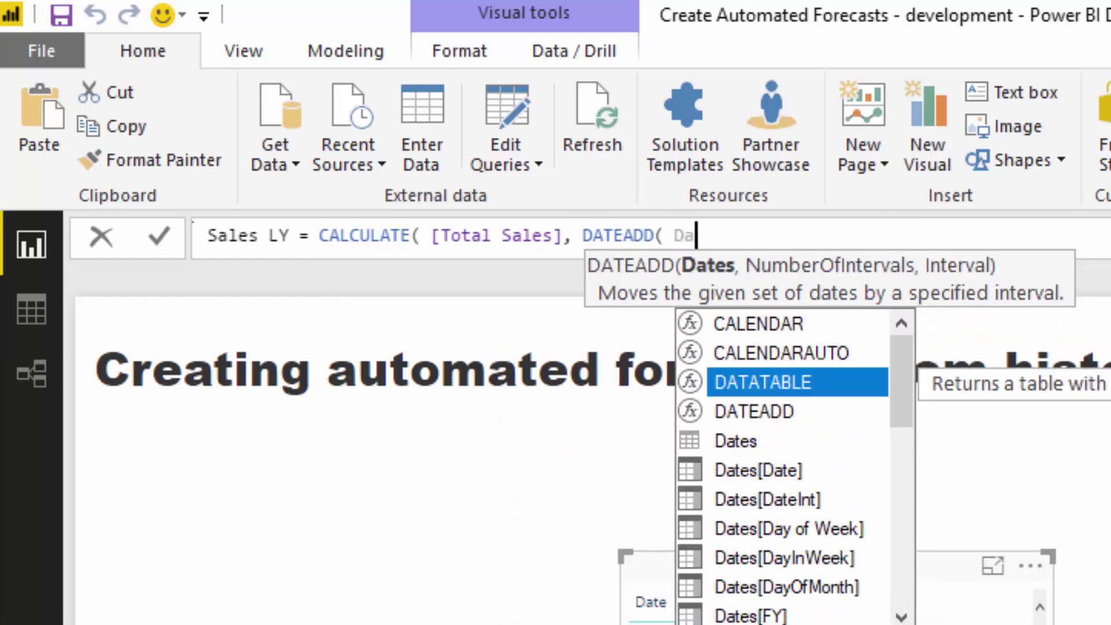
pyautogui.write('t')
pyautogui.press('Down')
pyautogui.press('Down')
pyautogui.press('Down')
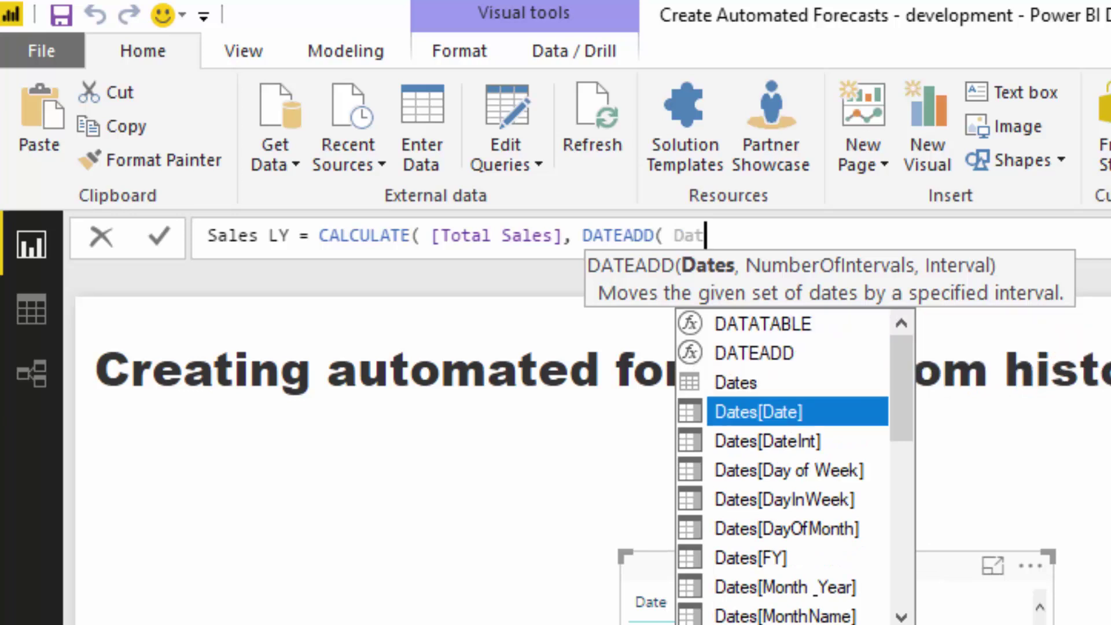
pyautogui.press('Tab')
pyautogui.write(', -')
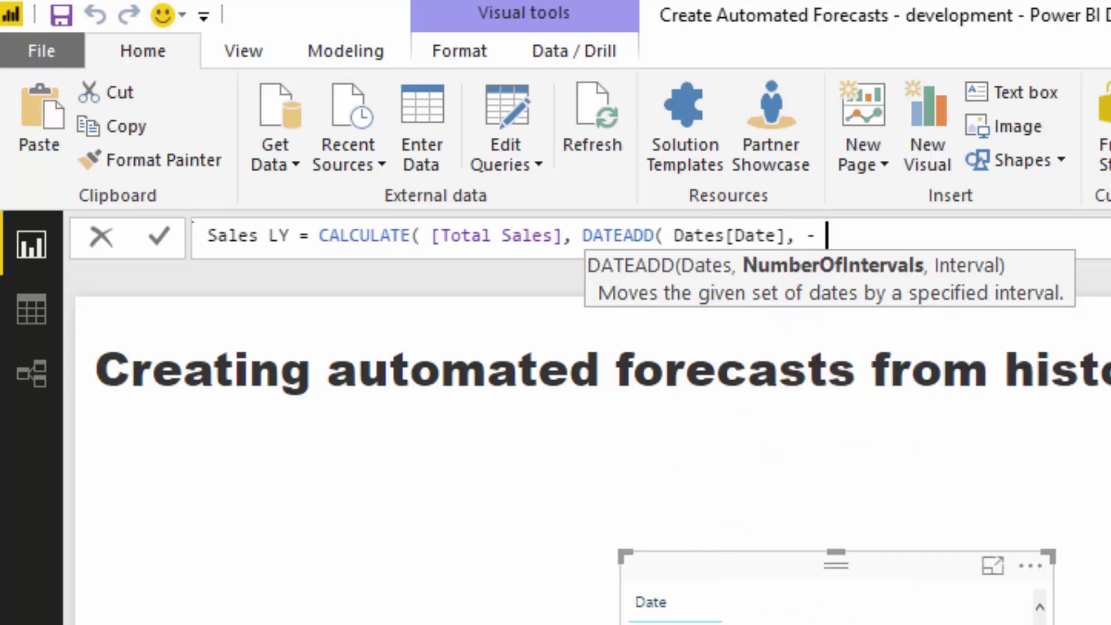
pyautogui.press('BackSpace')
pyautogui.write('1, YE')
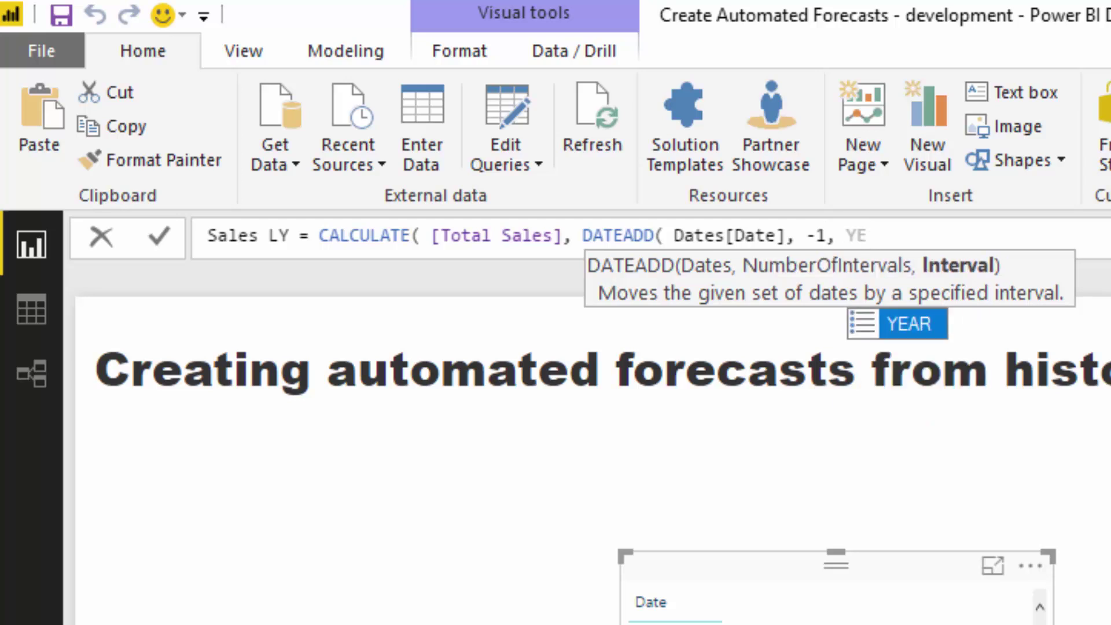
pyautogui.press('Tab')
pyautogui.write(') )')
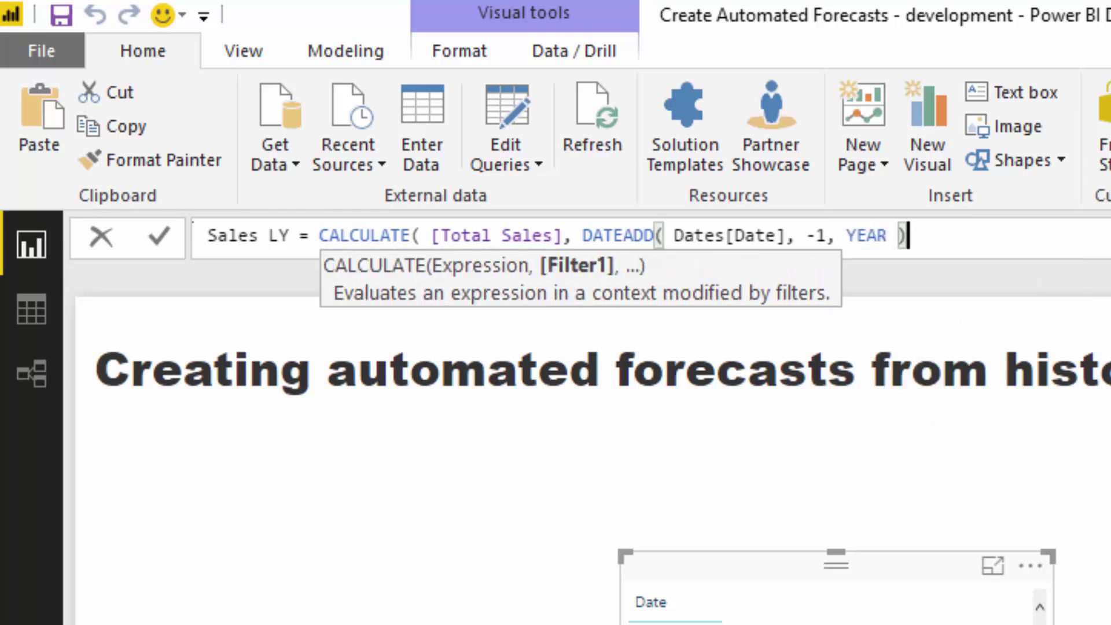
pyautogui.press('Return')
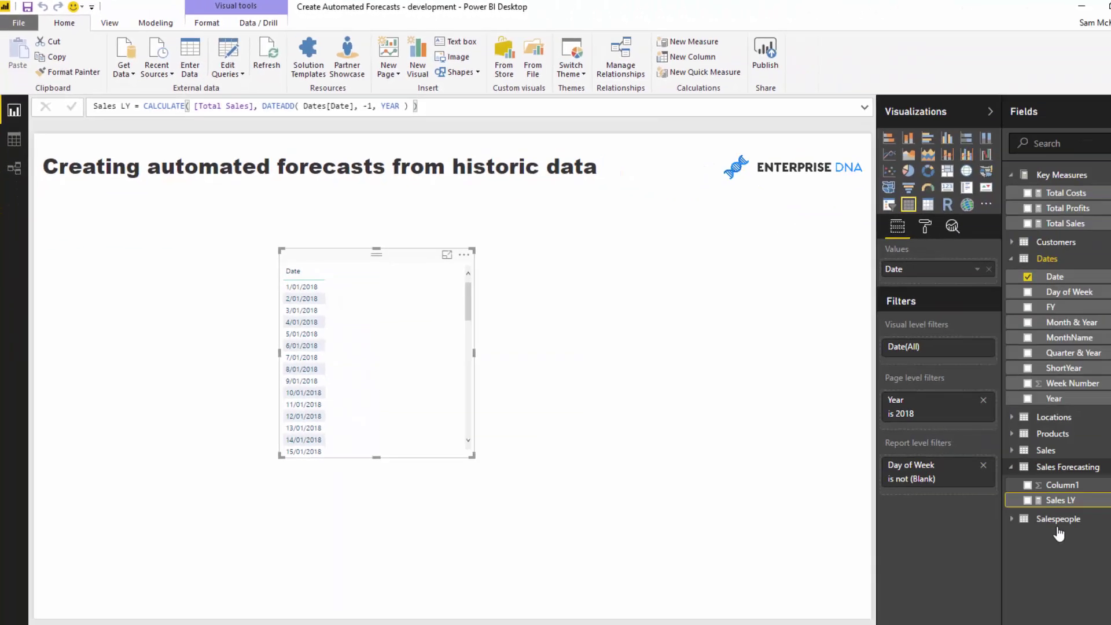
# Add Sales LY to the date table and enlarge the table to show more rows
pyautogui.moveTo(1015, 479); pyautogui.dragTo(368, 328)
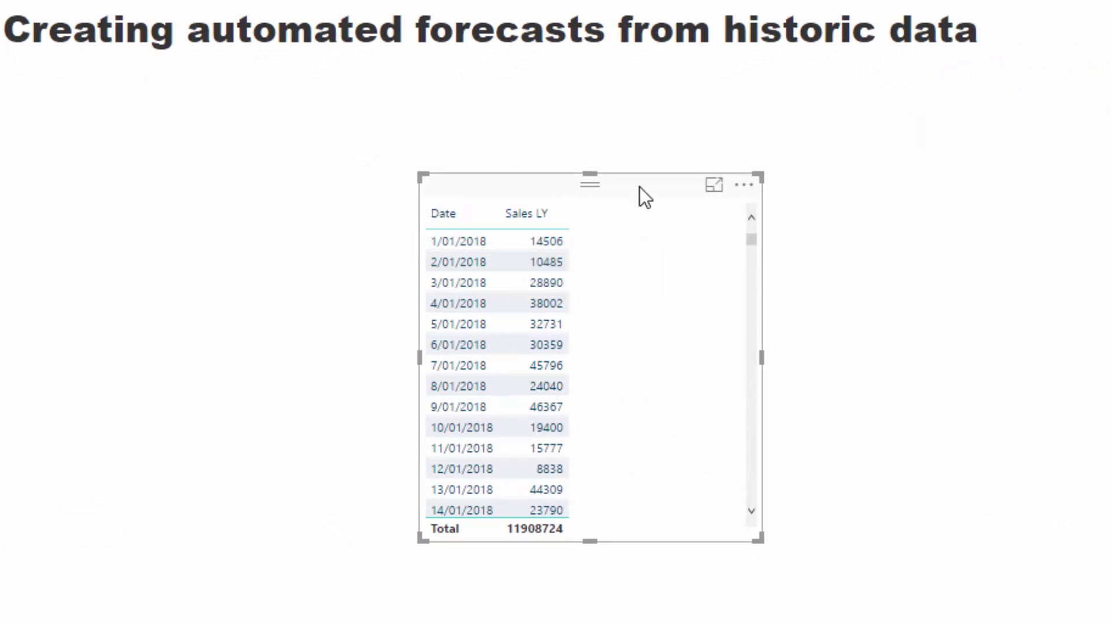
pyautogui.moveTo(724, 495); pyautogui.dragTo(808, 570)
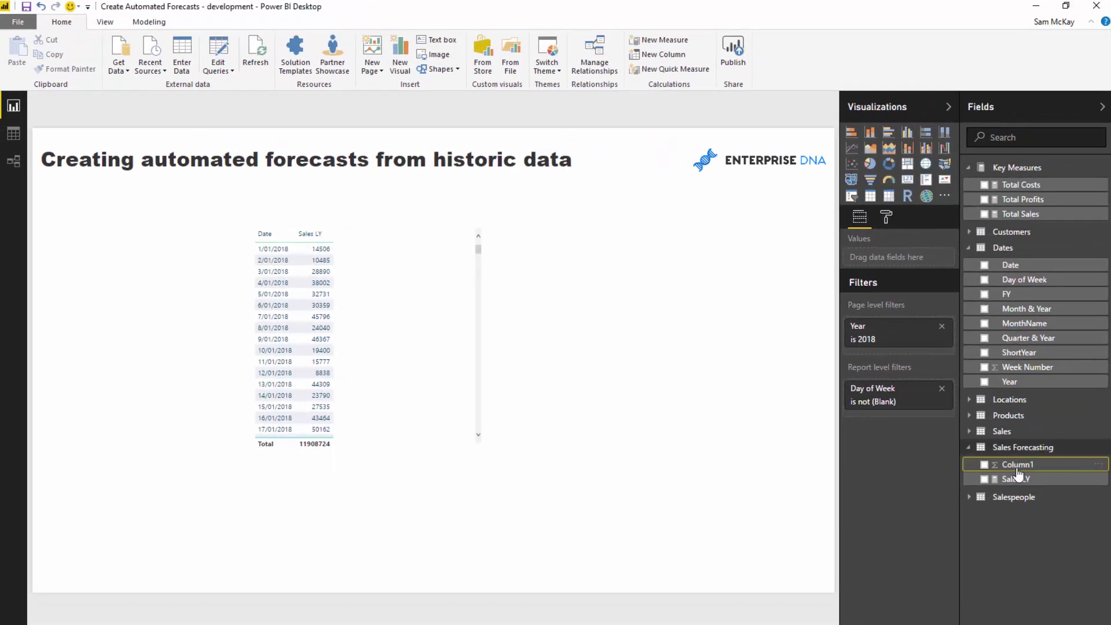
pyautogui.rightClick(1016, 467)
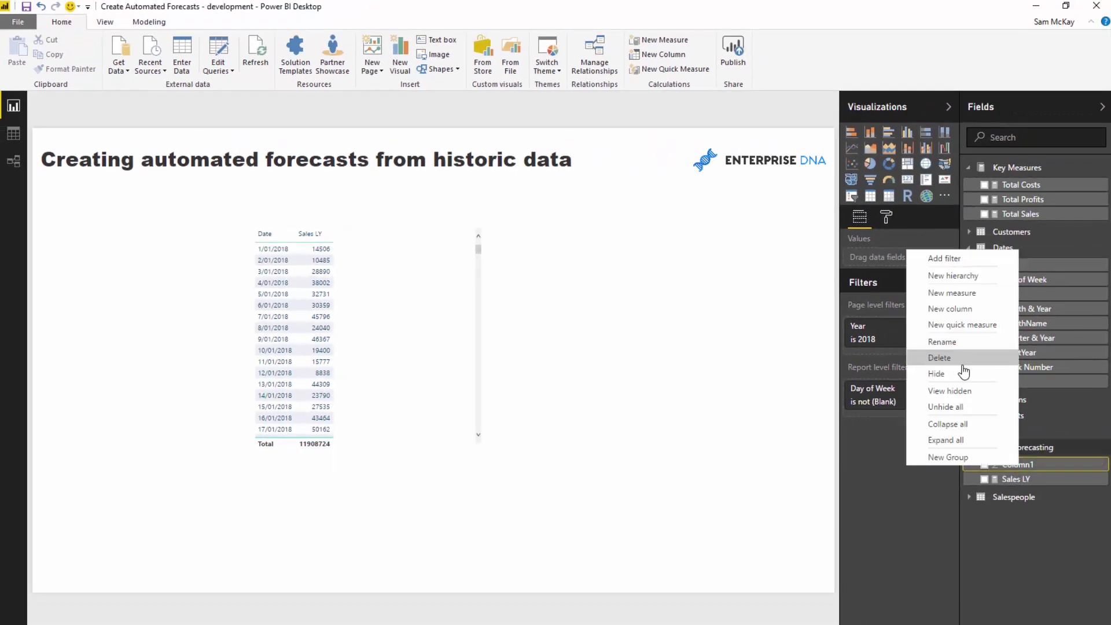
# Delete Column1 from Sales Forecasting and copy the Sales LY formula into a new measure
pyautogui.click(943, 357)
pyautogui.click(611, 362)
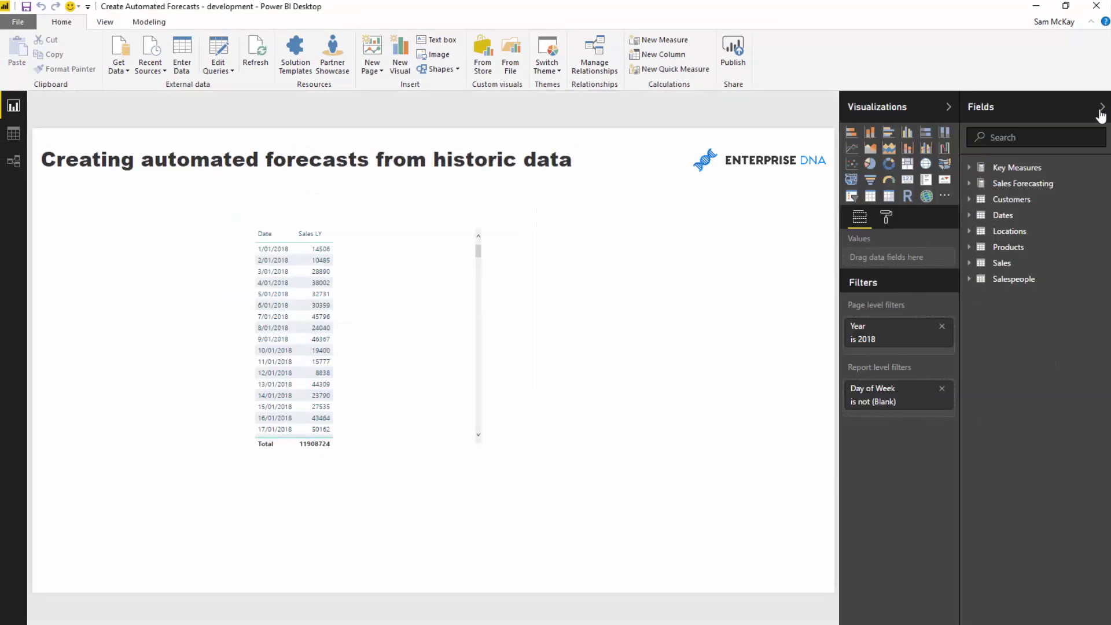
pyautogui.click(1009, 183)
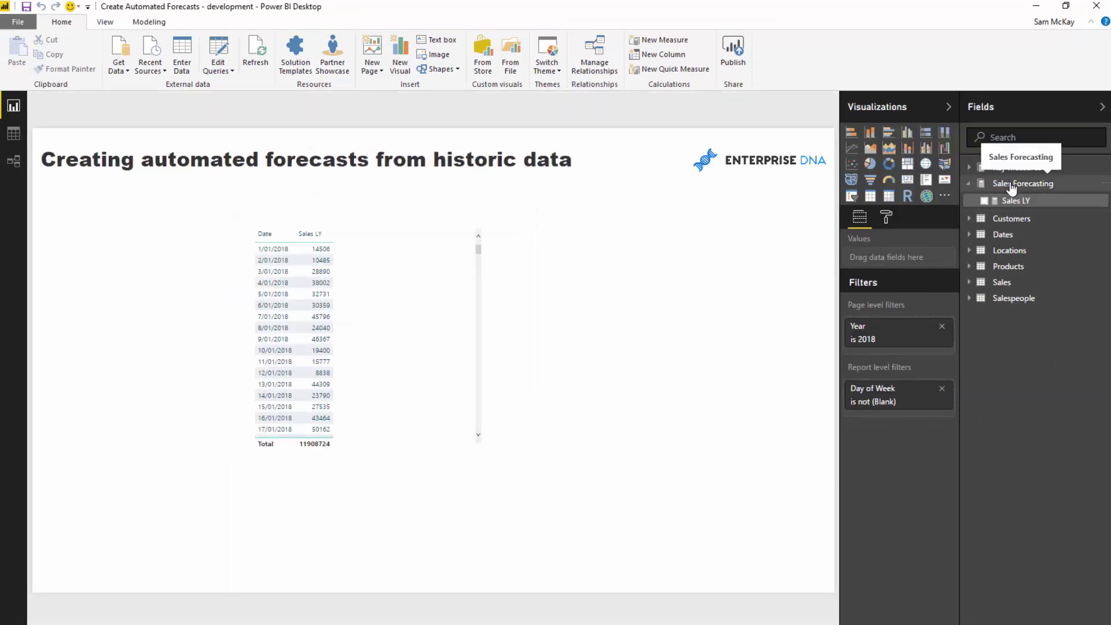
pyautogui.click(1016, 200)
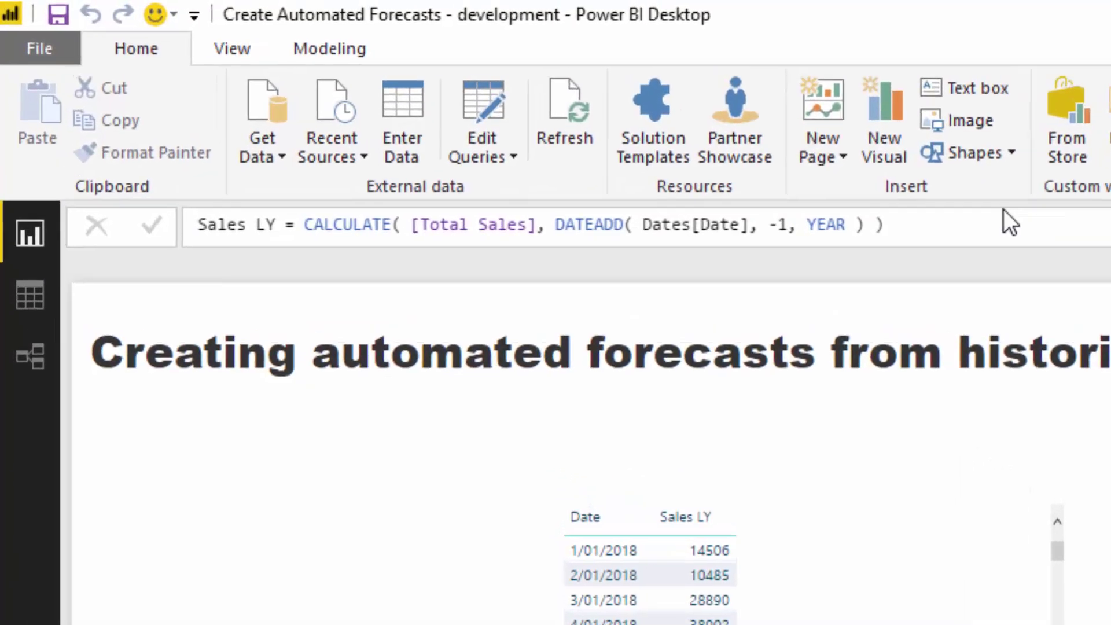
pyautogui.moveTo(678, 165); pyautogui.dragTo(217, 138)
pyautogui.hotkey('ctrl', 'c')
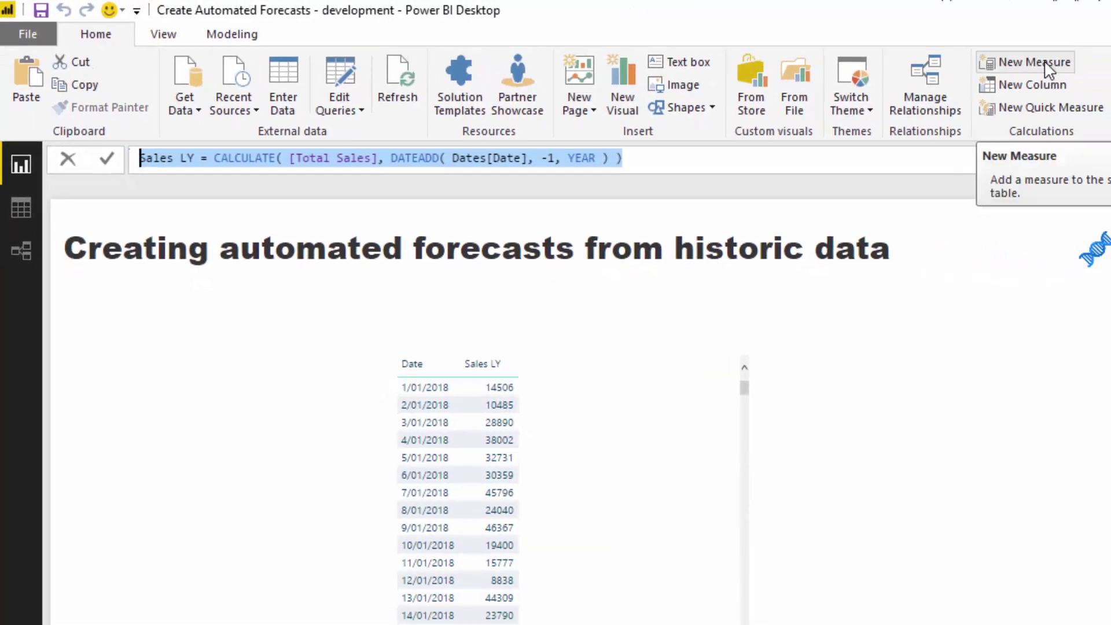
pyautogui.click(1047, 64)
# Create Sales 2Yrs Ago from the Sales LY formula with a -2 year offset and add it to the table
pyautogui.hotkey('ctrl', 'v')
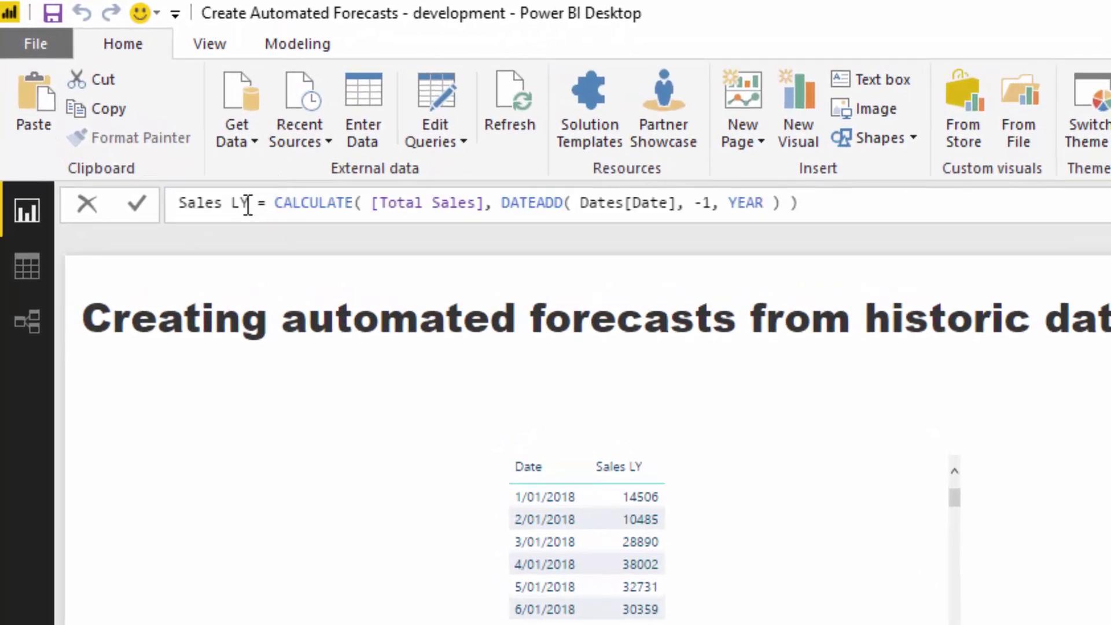
pyautogui.doubleClick(248, 206)
pyautogui.write('2Yrs Agfo')
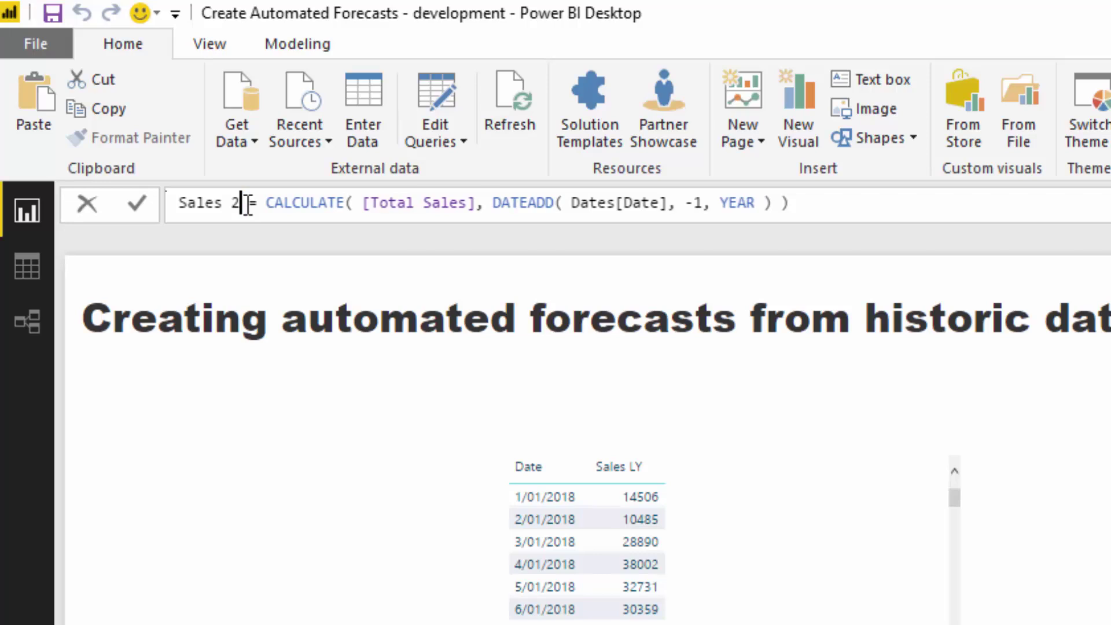
pyautogui.press('BackSpace')
pyautogui.press('BackSpace')
pyautogui.write('o')
pyautogui.click(763, 202)
pyautogui.press('BackSpace')
pyautogui.write('2')
pyautogui.click(945, 206)
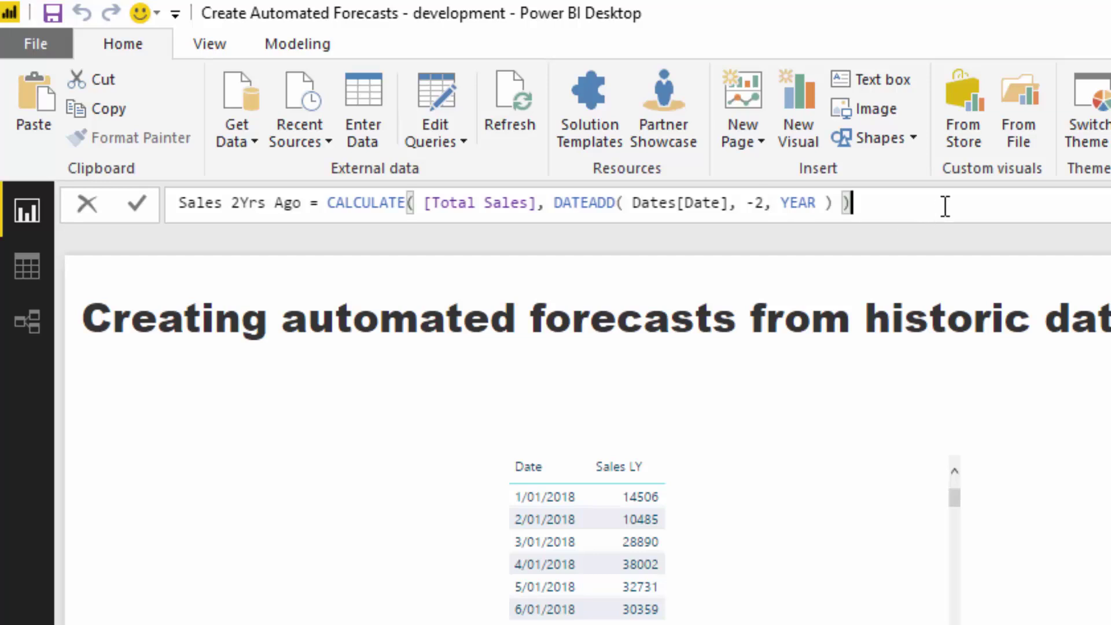
pyautogui.press('Return')
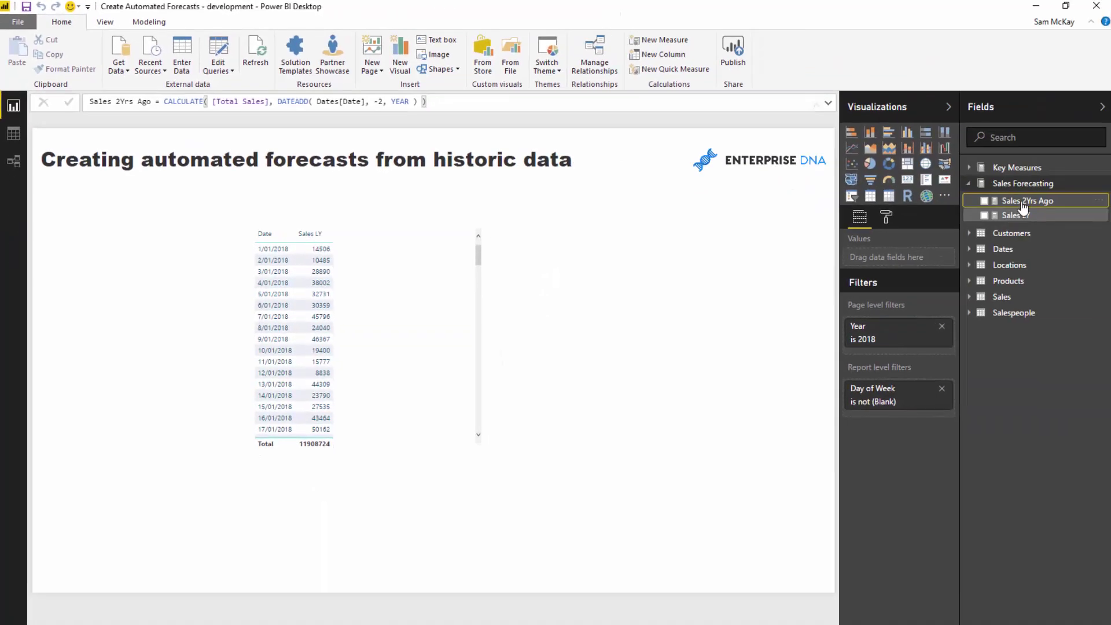
pyautogui.moveTo(1023, 206); pyautogui.dragTo(379, 293)
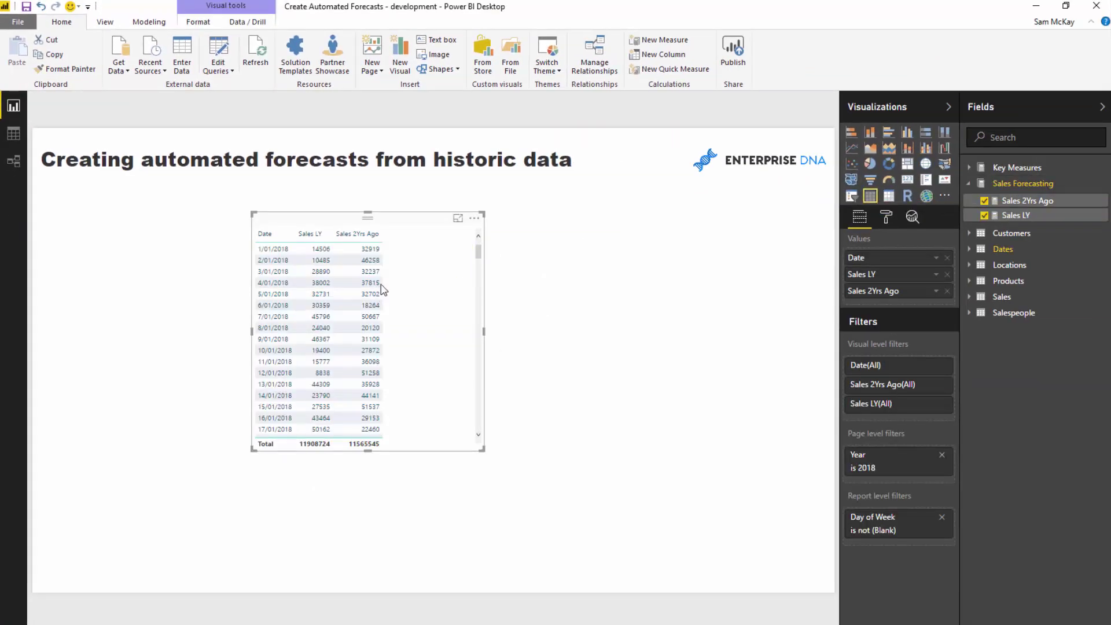
# Create Sales 3Yrs Ago with a -3 year offset and widen the table with another column
pyautogui.click(1025, 203)
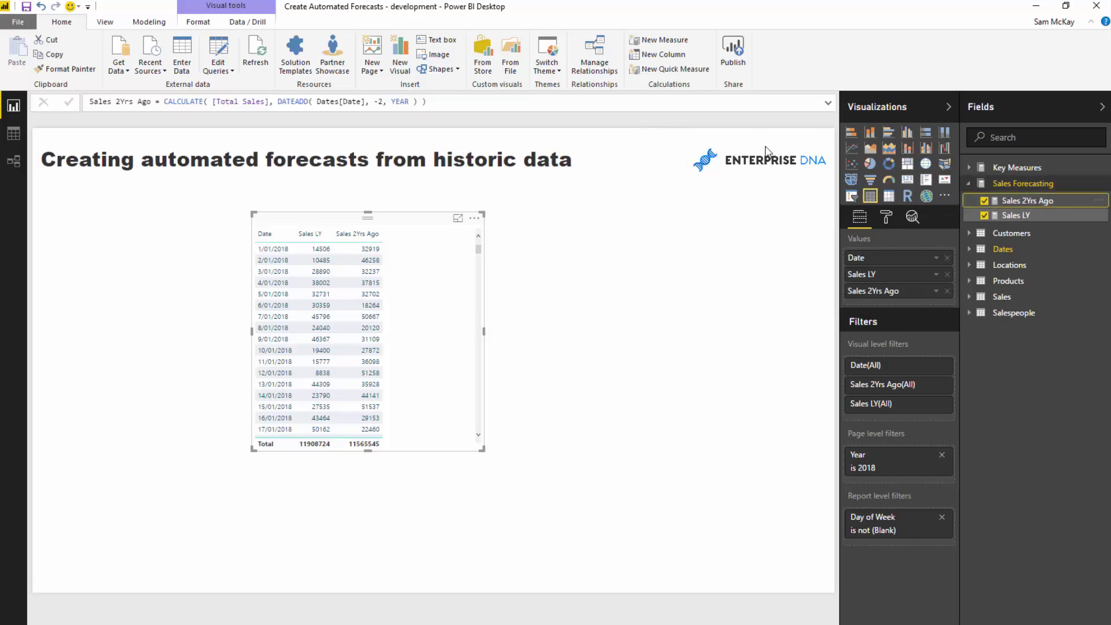
pyautogui.tripleClick(440, 102)
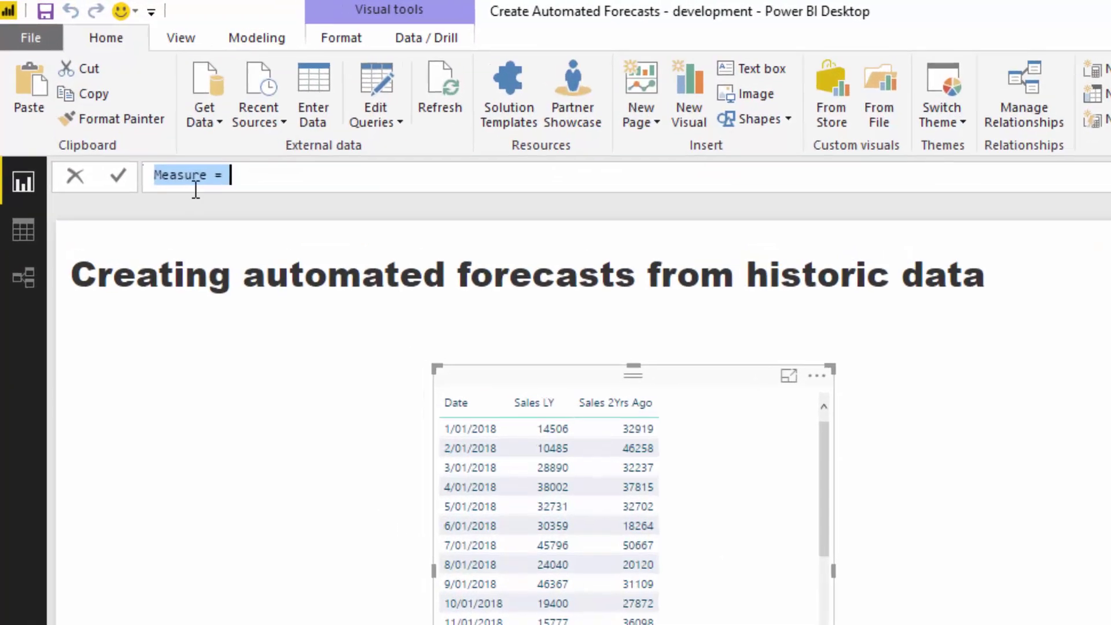
pyautogui.write('Sales 2Yrs Ago = CALCULATE( [Total Sales], DATEADD( Dates[Date], -2, YEAR ) )')
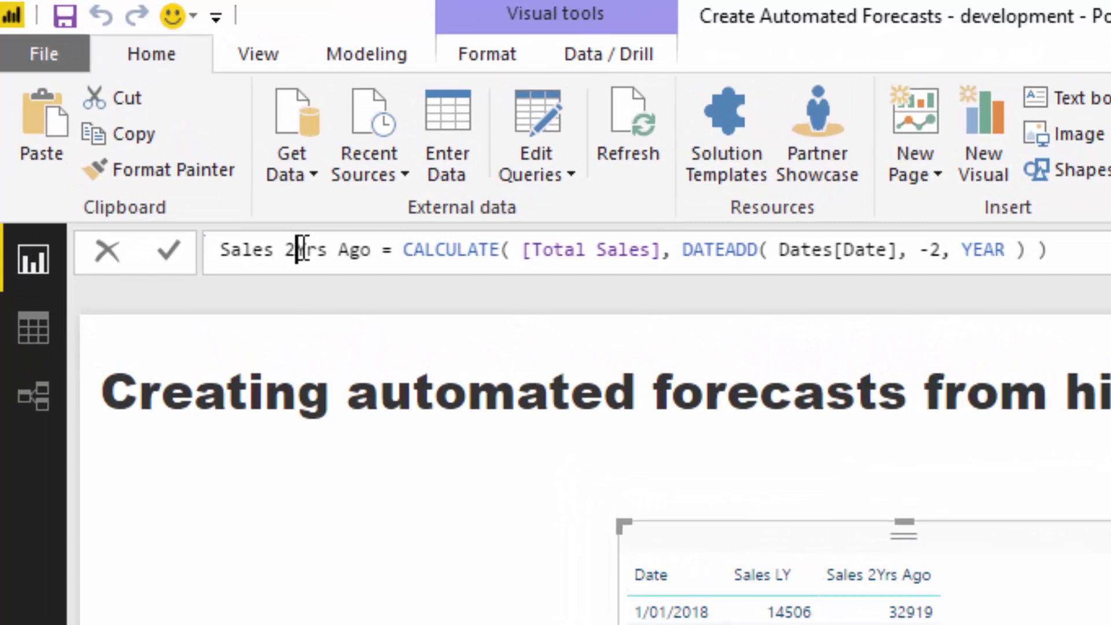
pyautogui.click(305, 250)
pyautogui.press('BackSpace')
pyautogui.write('3')
pyautogui.click(940, 250)
pyautogui.press('BackSpace')
pyautogui.write('3')
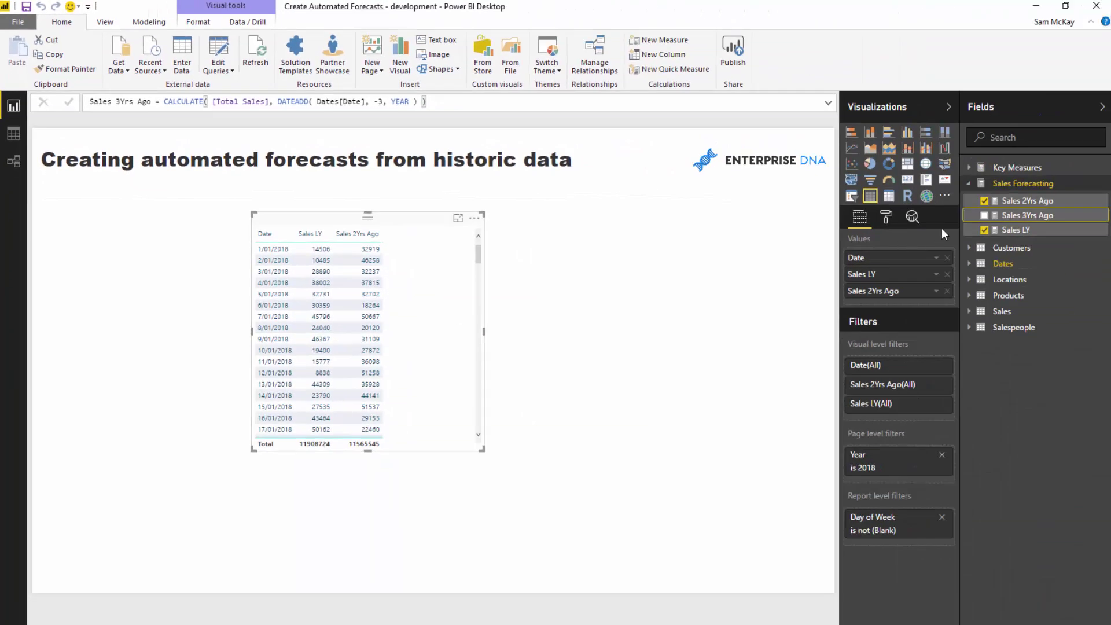
pyautogui.moveTo(1106, 220); pyautogui.dragTo(470, 356)
pyautogui.moveTo(428, 324); pyautogui.dragTo(542, 332)
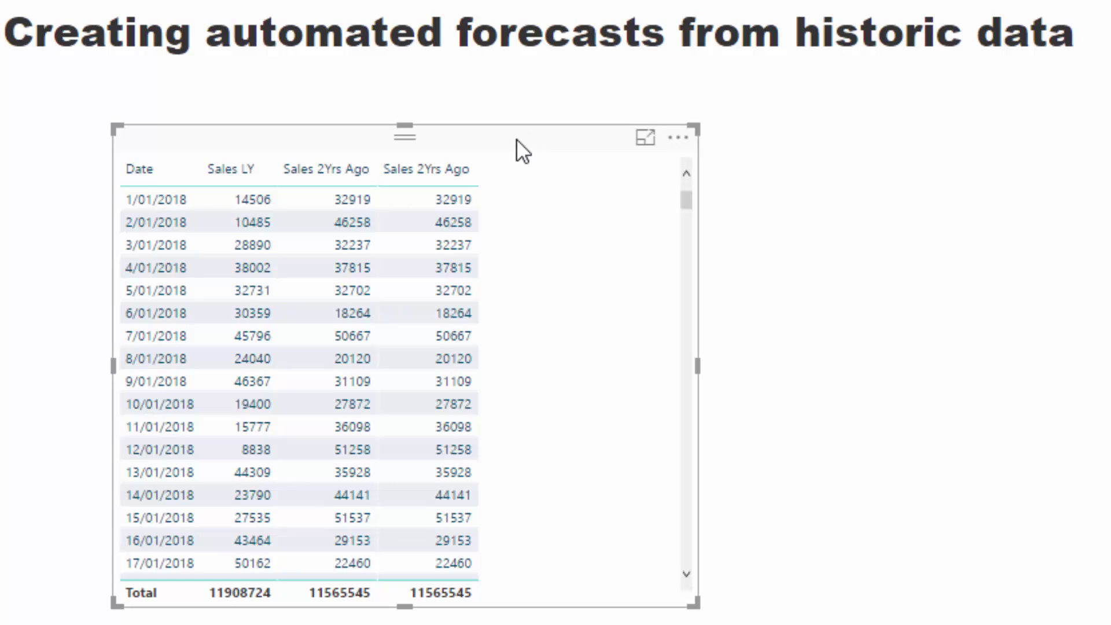
# Move the table left and swap the duplicate Sales 2Yrs Ago column for Sales 3Yrs Ago
pyautogui.moveTo(516, 138); pyautogui.dragTo(481, 132)
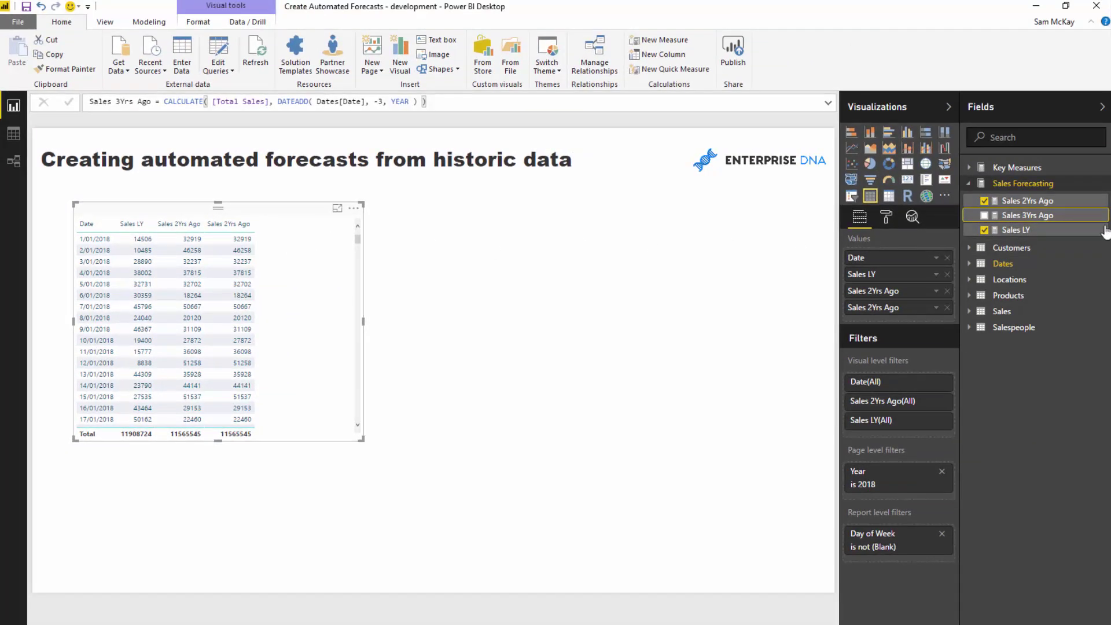
pyautogui.moveTo(1026, 218); pyautogui.dragTo(951, 305)
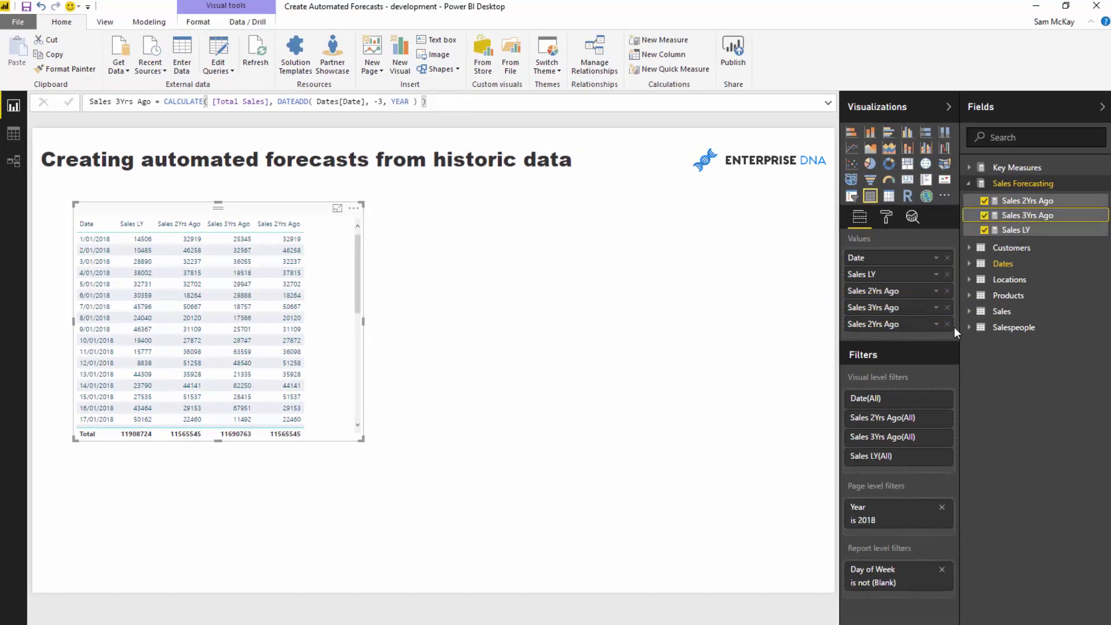
pyautogui.click(948, 324)
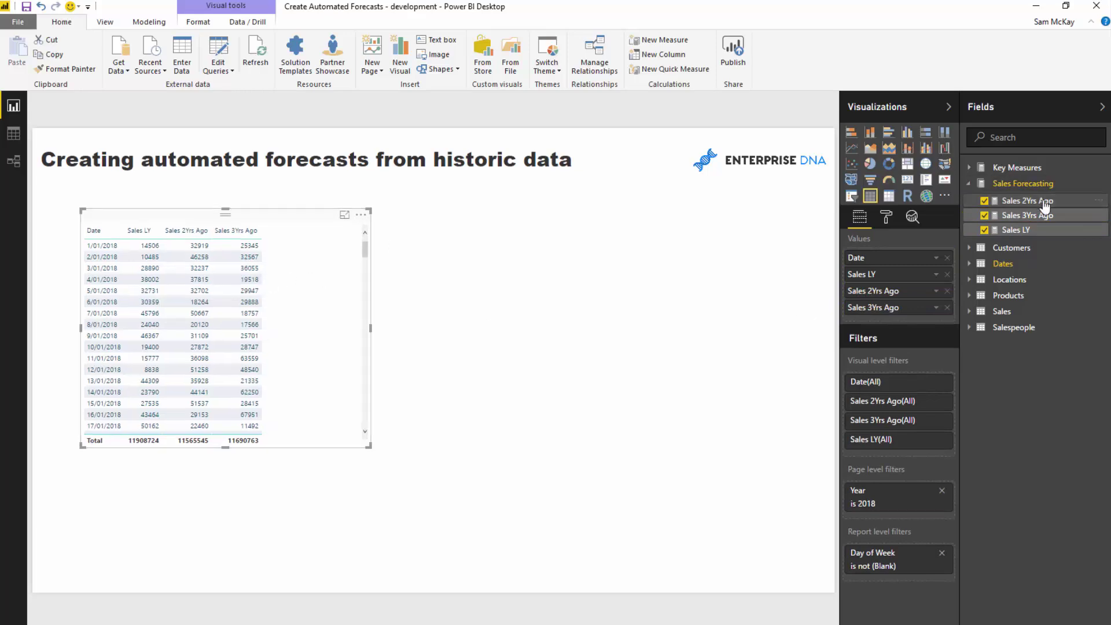
pyautogui.click(1040, 222)
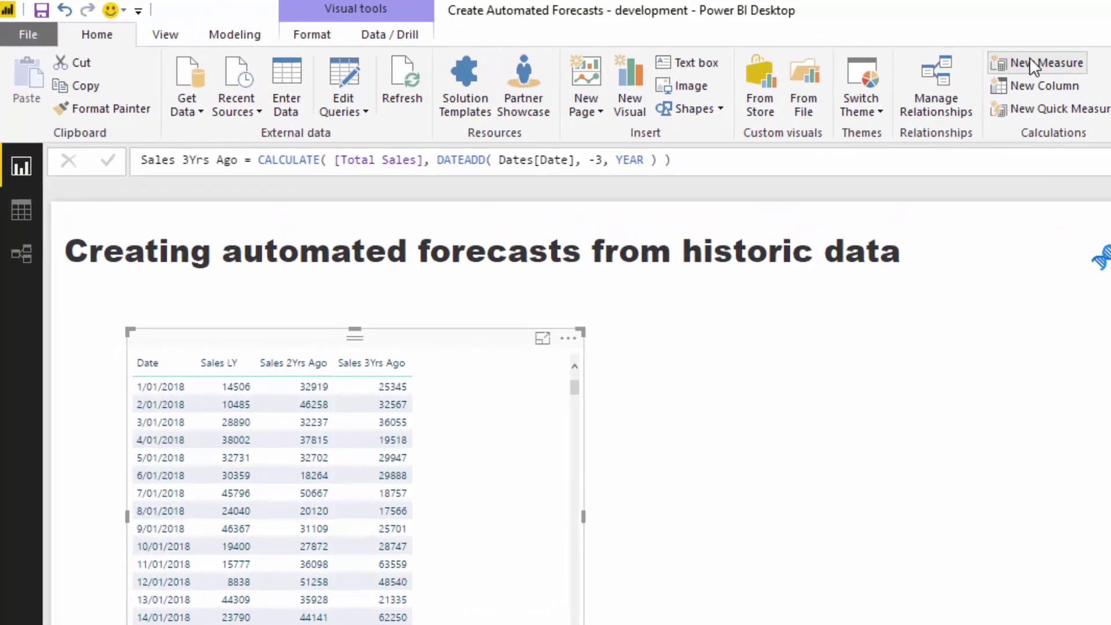
# Start the Sales Forecast measure with a VAR line and an indented SalesLY variable
pyautogui.click(1033, 64)
pyautogui.write('Sale')
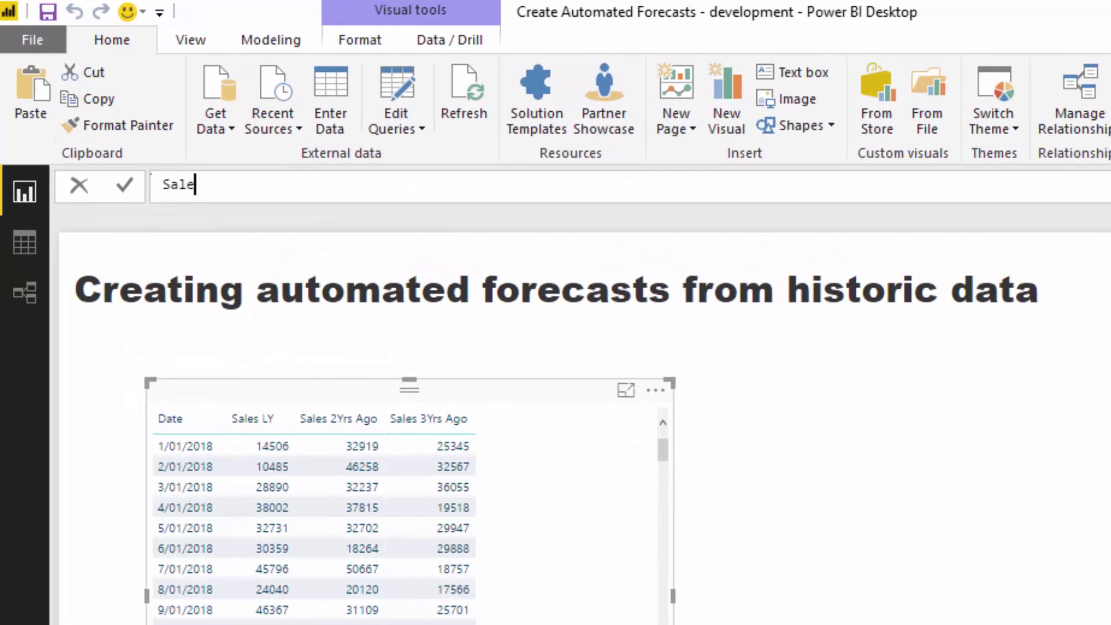
pyautogui.write('s Forecas')
pyautogui.write('t =')
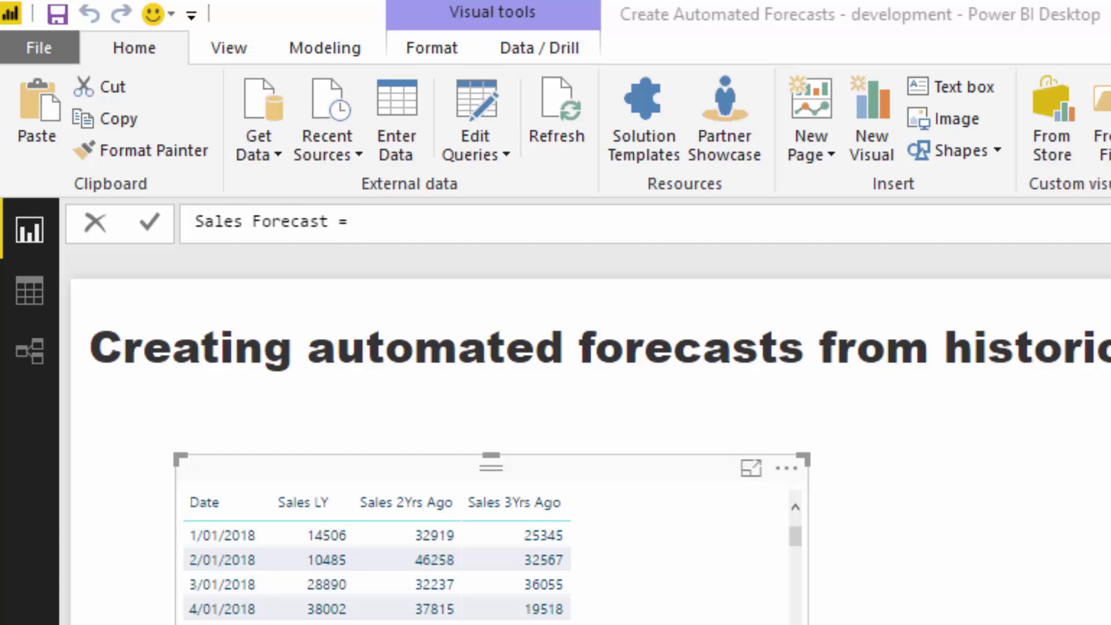
pyautogui.click(438, 230)
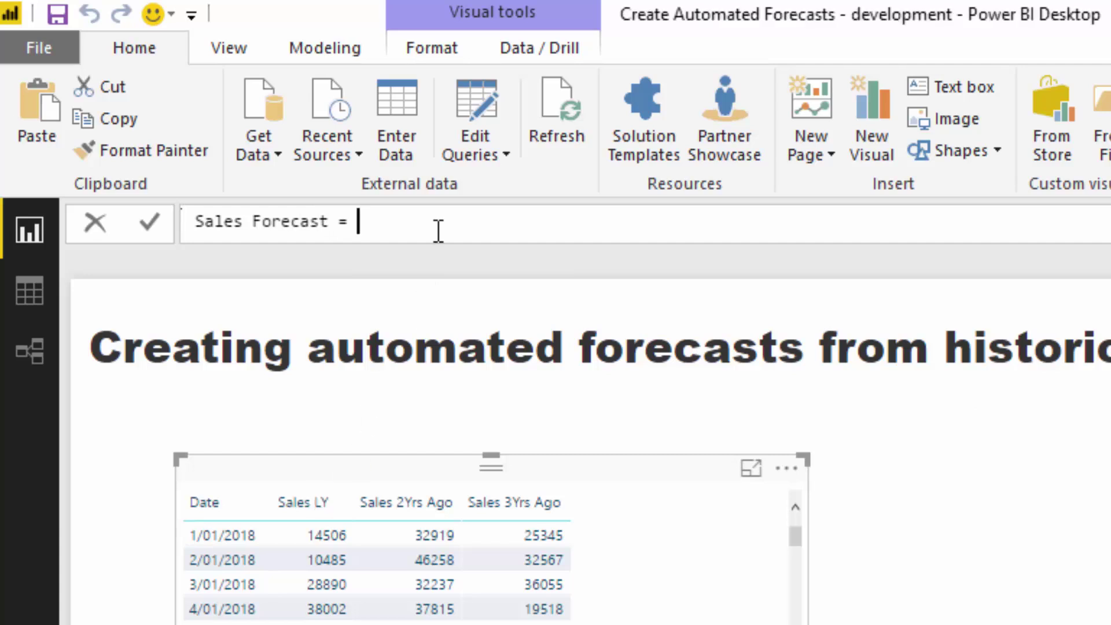
pyautogui.hotkey('shift', 'Return')
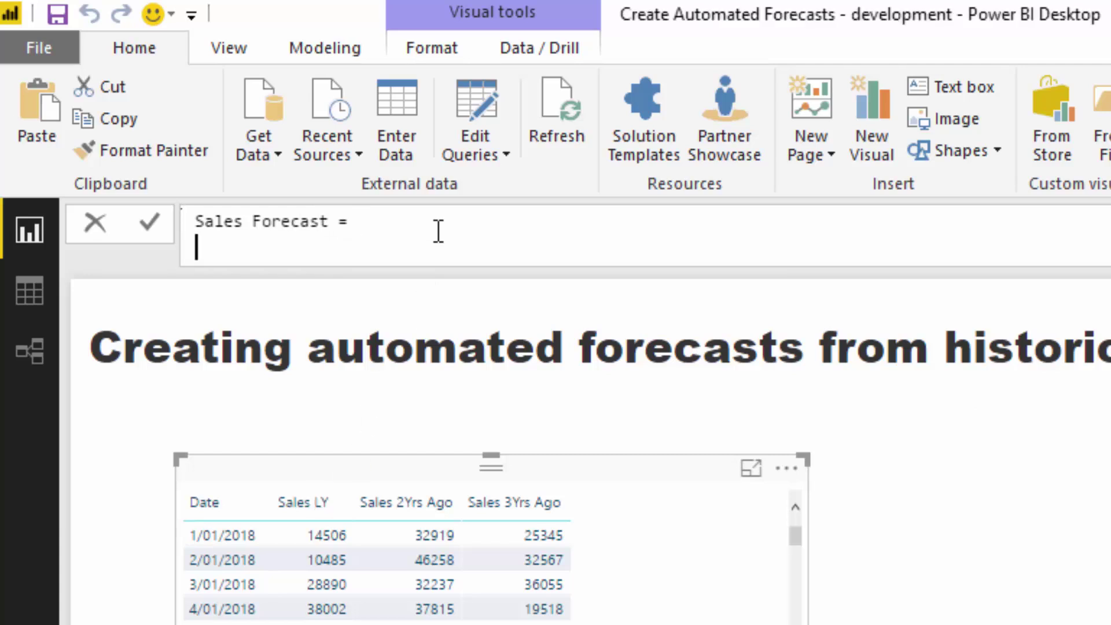
pyautogui.write('VAR')
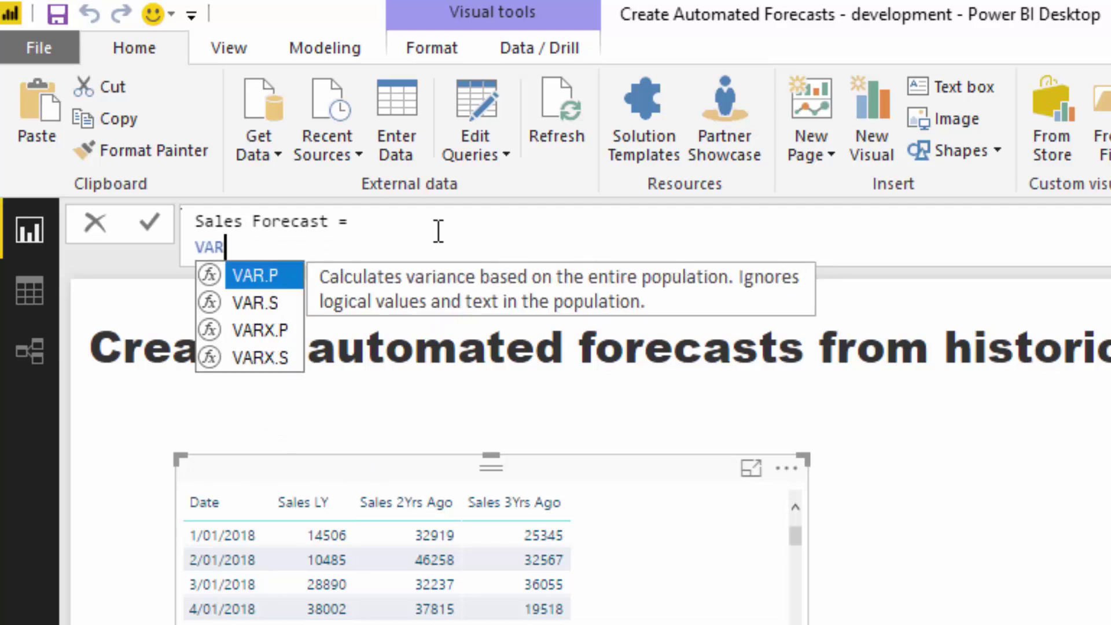
pyautogui.hotkey('shift', 'Return')
pyautogui.press('Tab')
pyautogui.write('SalesLT')
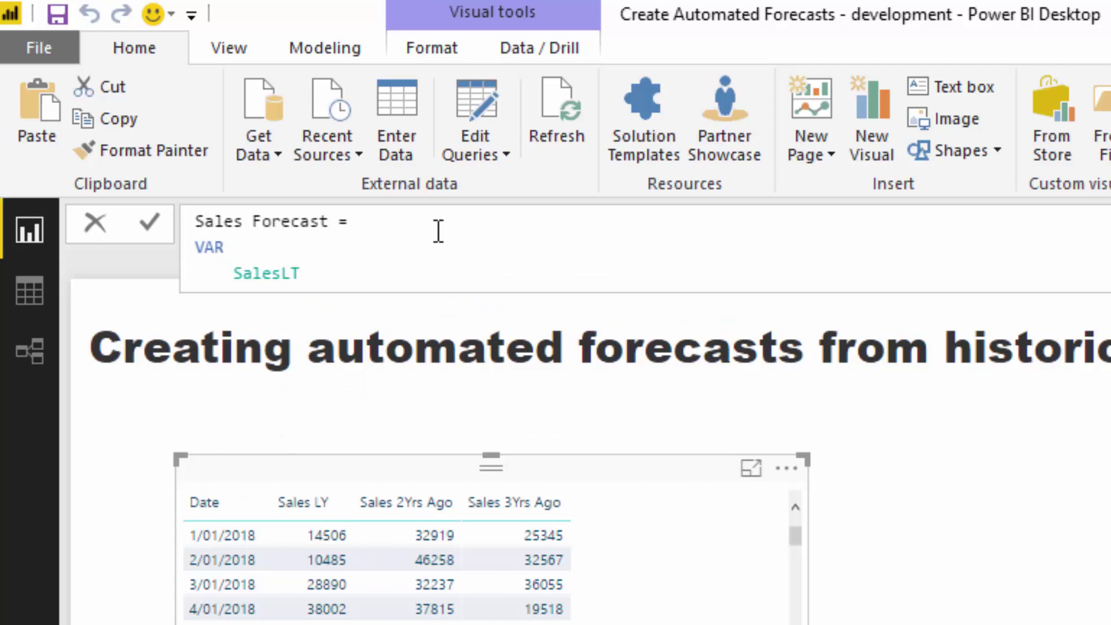
pyautogui.write('Y =')
pyautogui.write(' ""')
pyautogui.press('BackSpace')
pyautogui.press('BackSpace')
# Define SalesLY as CALCULATE([Total Sales], DATEADD(Dates[Date], -1, YEAR))
pyautogui.write('CALCULATE( [T')
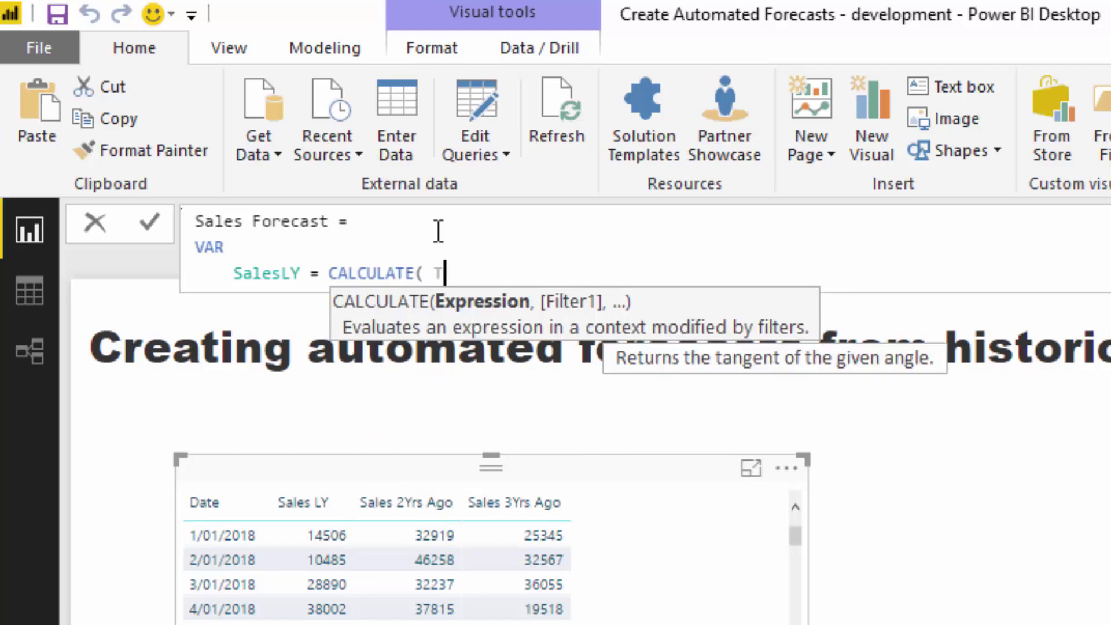
pyautogui.write('otal')
pyautogui.press('Down')
pyautogui.press('Down')
pyautogui.press('Tab')
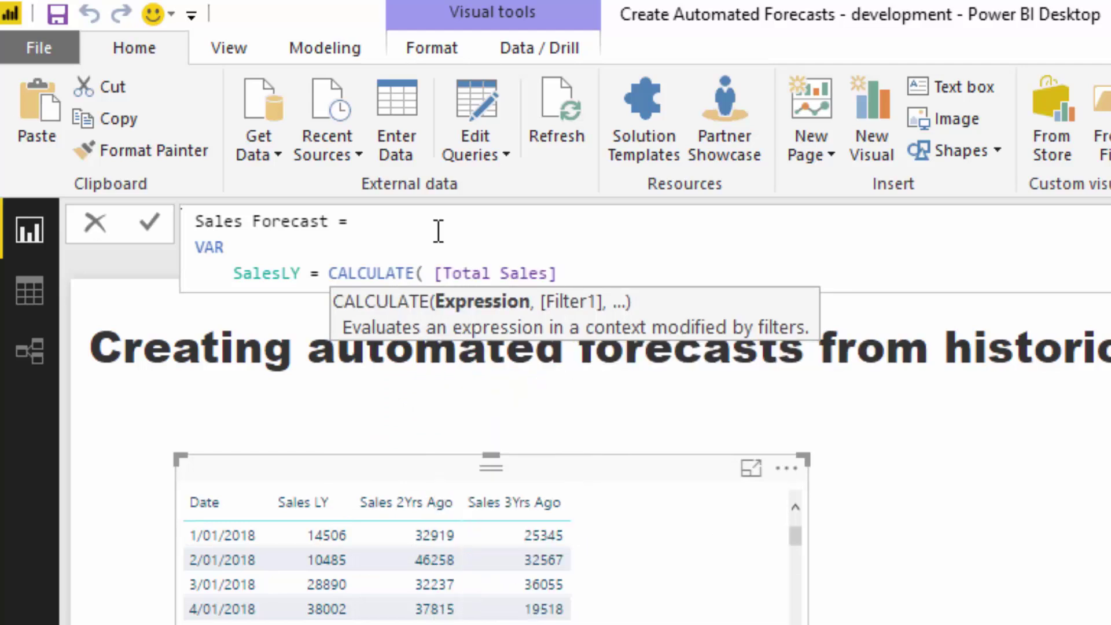
pyautogui.write(', DATE')
pyautogui.press('Down')
pyautogui.press('Tab')
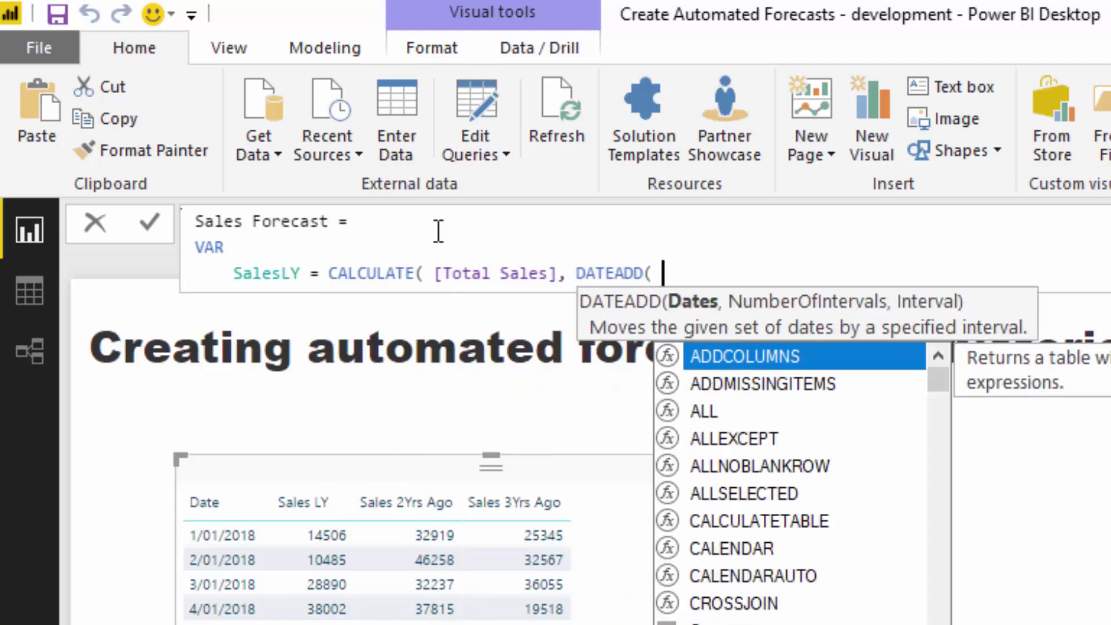
pyautogui.write('Date')
pyautogui.press('Down')
pyautogui.press('Down')
pyautogui.press('Tab')
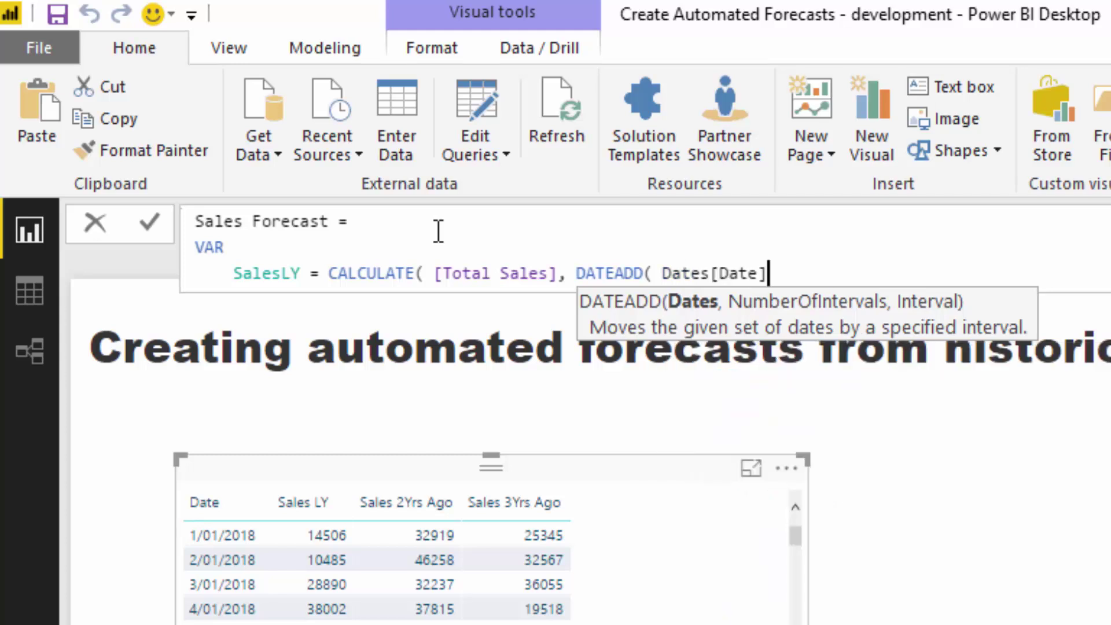
pyautogui.write(', -1, YE')
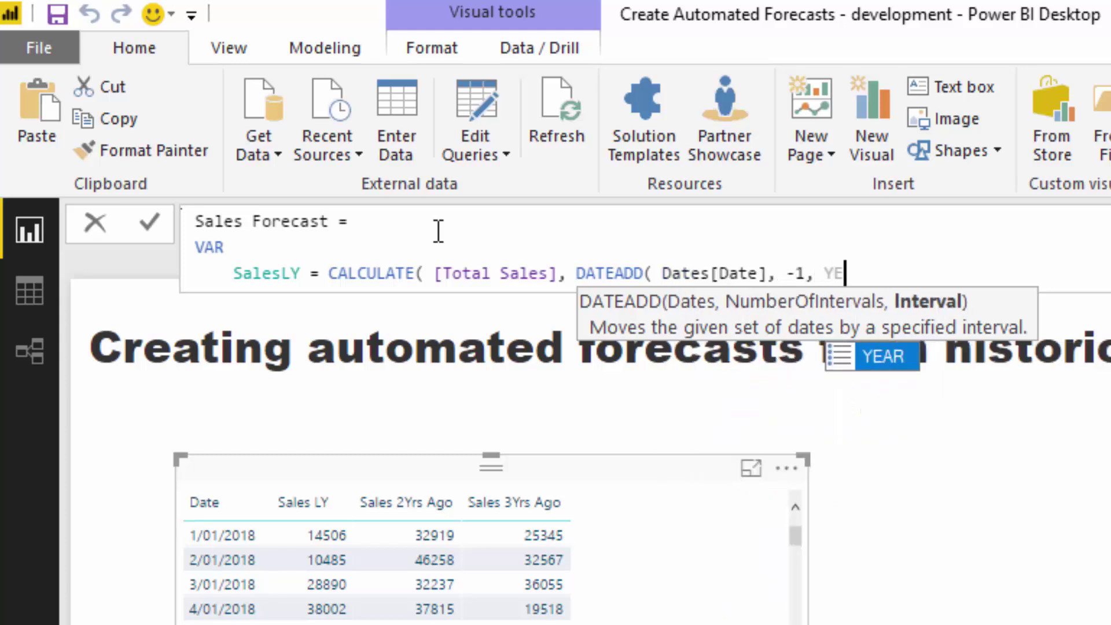
pyautogui.press('Tab')
pyautogui.write(') ')
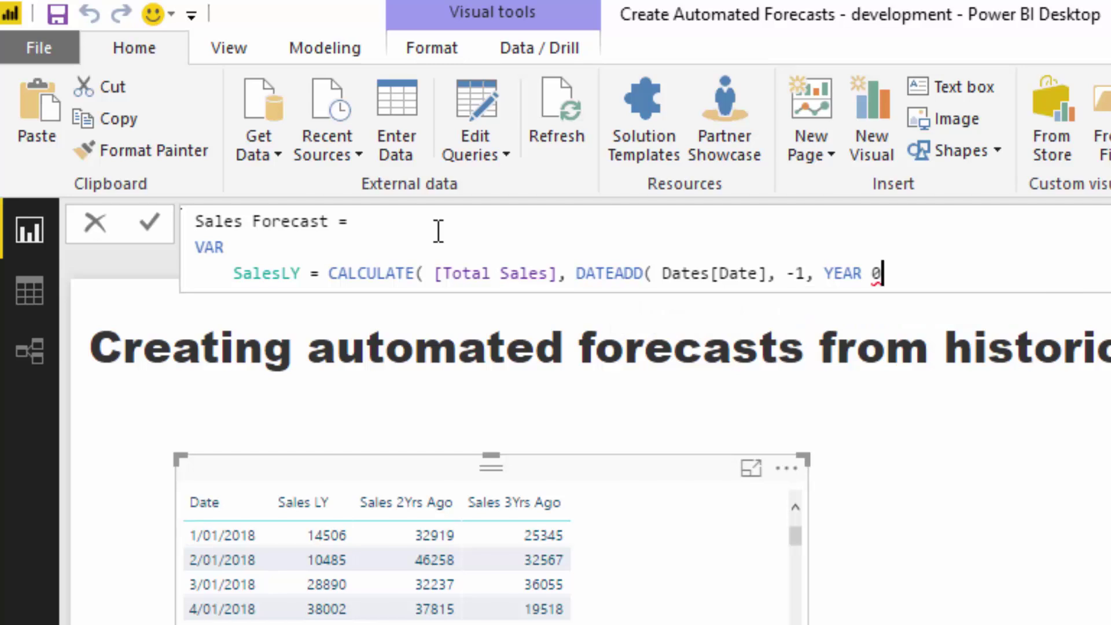
pyautogui.write(')')
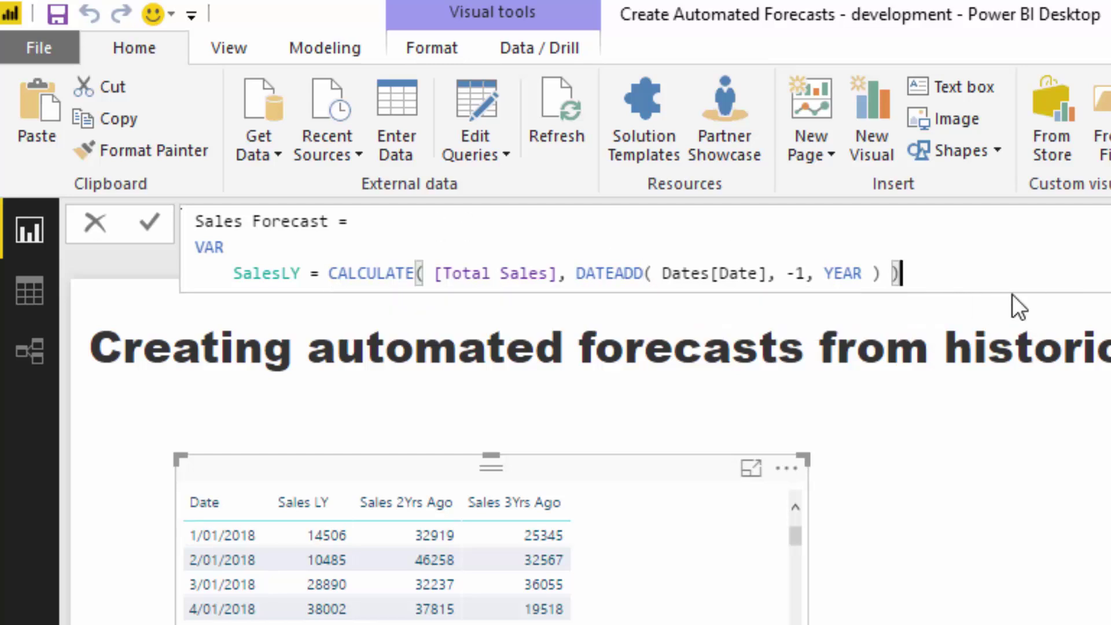
pyautogui.hotkey('shift', 'Return')
# Paste copies of the SalesLY definition under two new VAR lines
pyautogui.write('VAR')
pyautogui.moveTo(960, 278); pyautogui.dragTo(235, 271)
pyautogui.hotkey('ctrl', 'c')
pyautogui.click(283, 306)
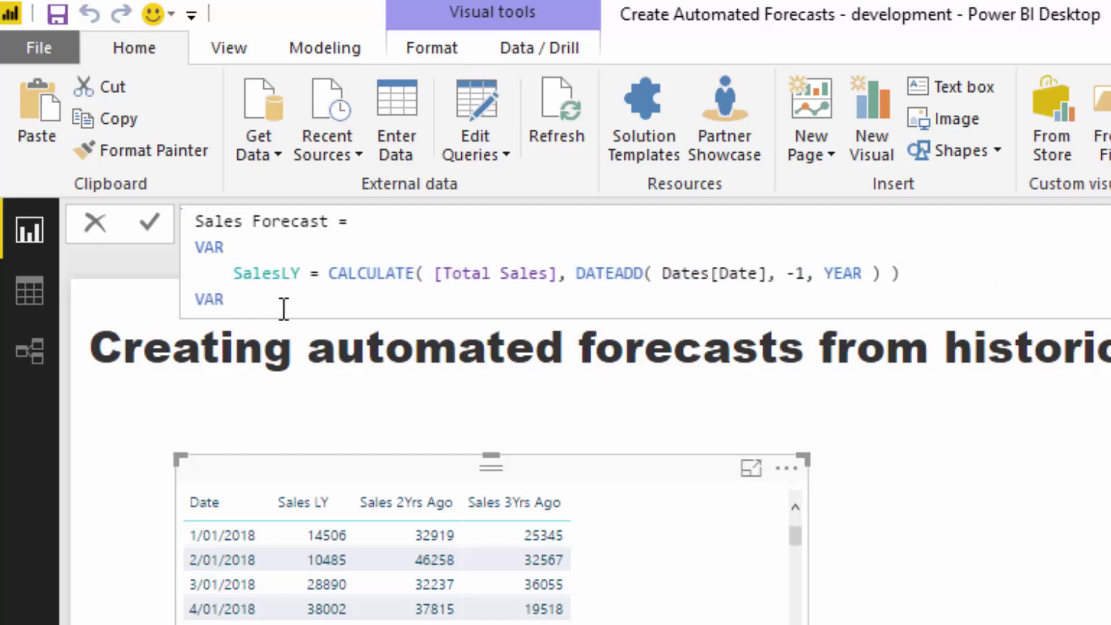
pyautogui.hotkey('shift', 'Return')
pyautogui.press('Tab')
pyautogui.hotkey('ctrl', 'v')
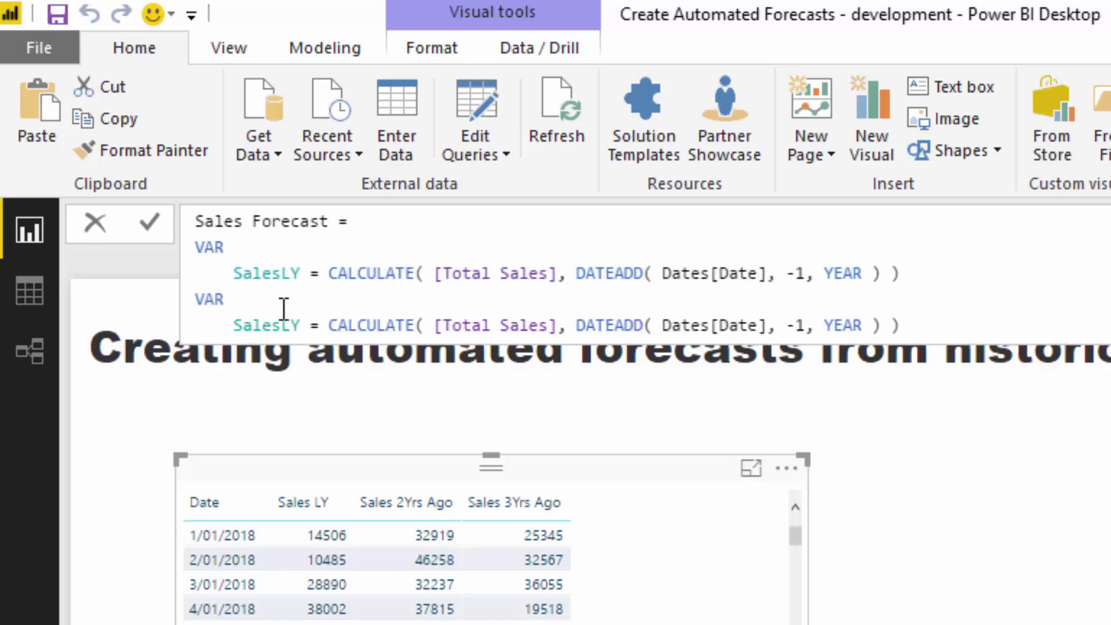
pyautogui.hotkey('shift', 'Return')
pyautogui.write('VAR')
pyautogui.hotkey('shift', 'Return')
pyautogui.press('Tab')
pyautogui.hotkey('ctrl', 'v')
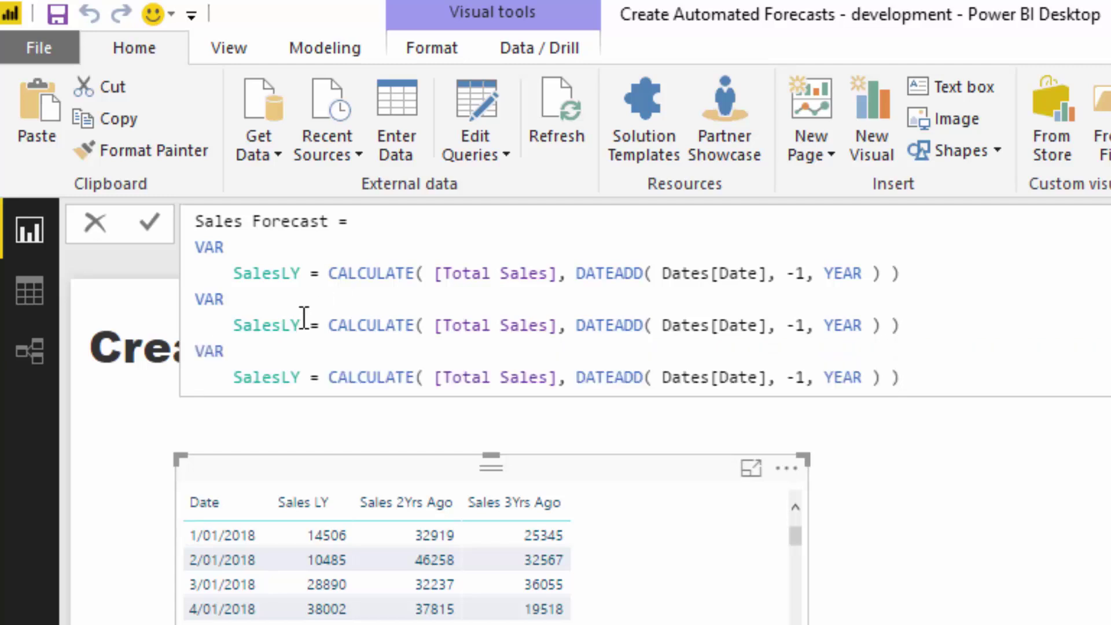
# Rename the second variable to Sales2YrsAgo and change its offset to -2
pyautogui.click(304, 317)
pyautogui.hotkey('shift', 'Left')
pyautogui.hotkey('shift', 'Left')
pyautogui.write('2Yrs')
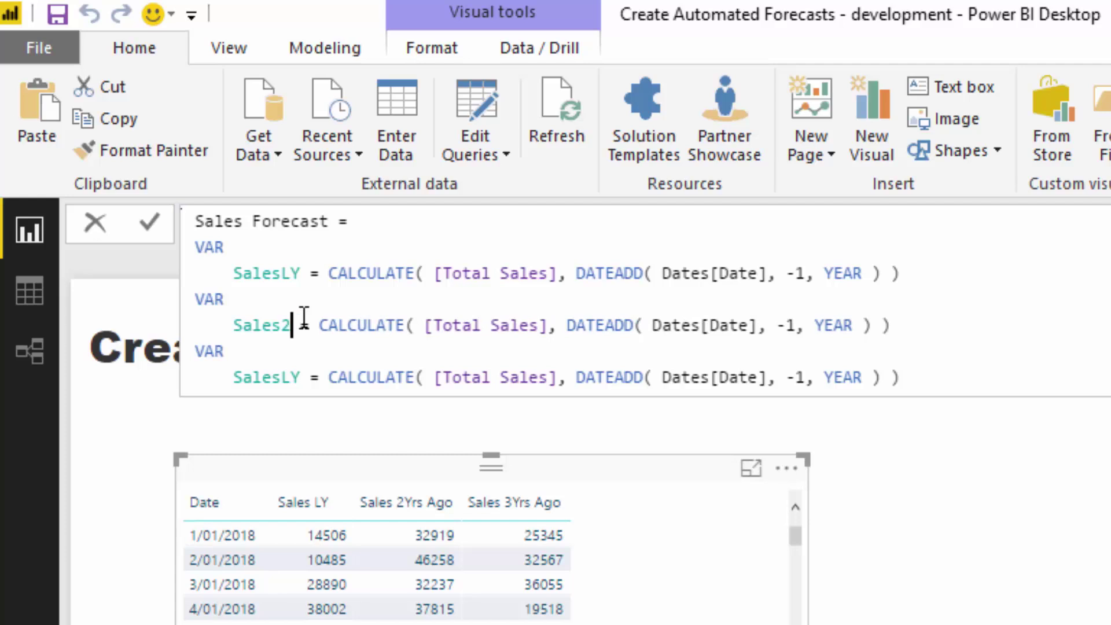
pyautogui.write('Ago')
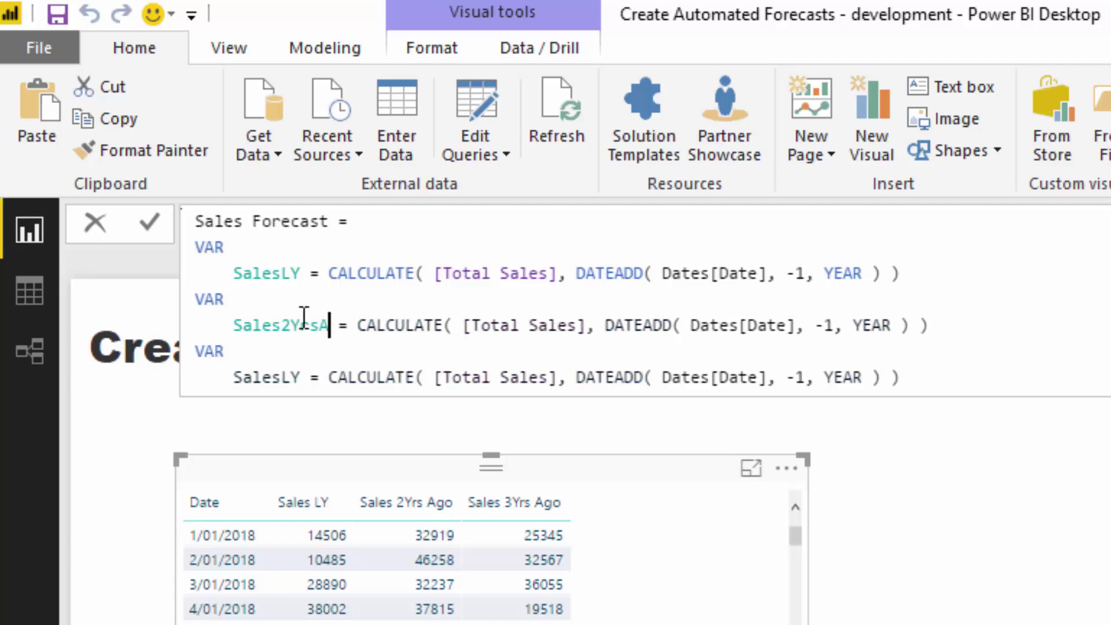
pyautogui.click(856, 322)
pyautogui.press('BackSpace')
pyautogui.write('2')
# Rename the third variable to Sales3YrsAgo with offset -3, then add a RETURN line
pyautogui.click(300, 370)
pyautogui.press('BackSpace')
pyautogui.press('BackSpace')
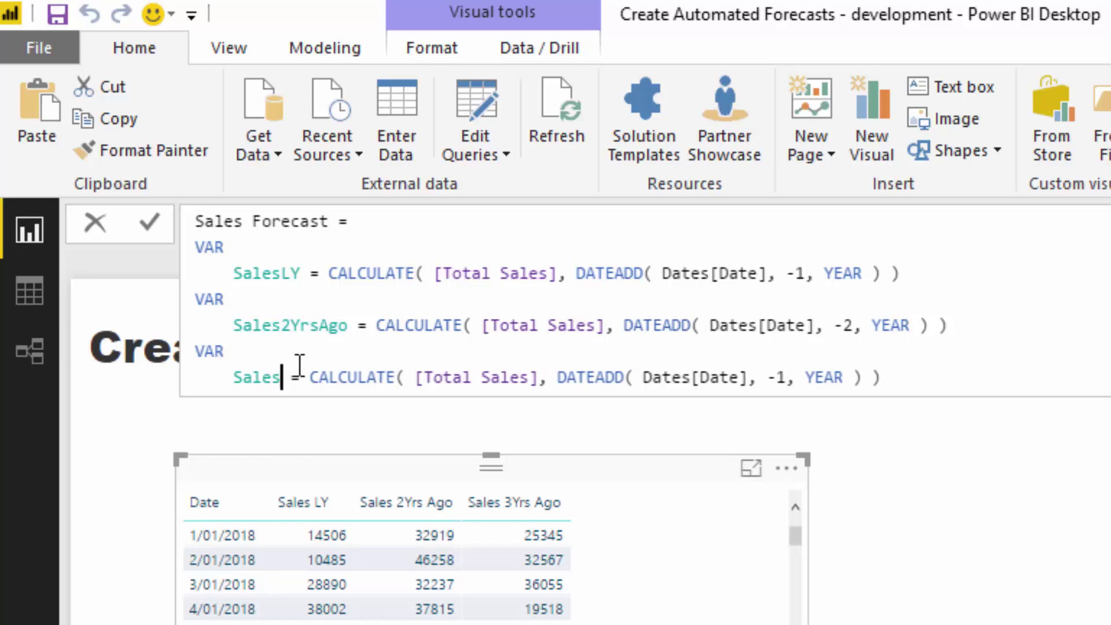
pyautogui.write('3Yr')
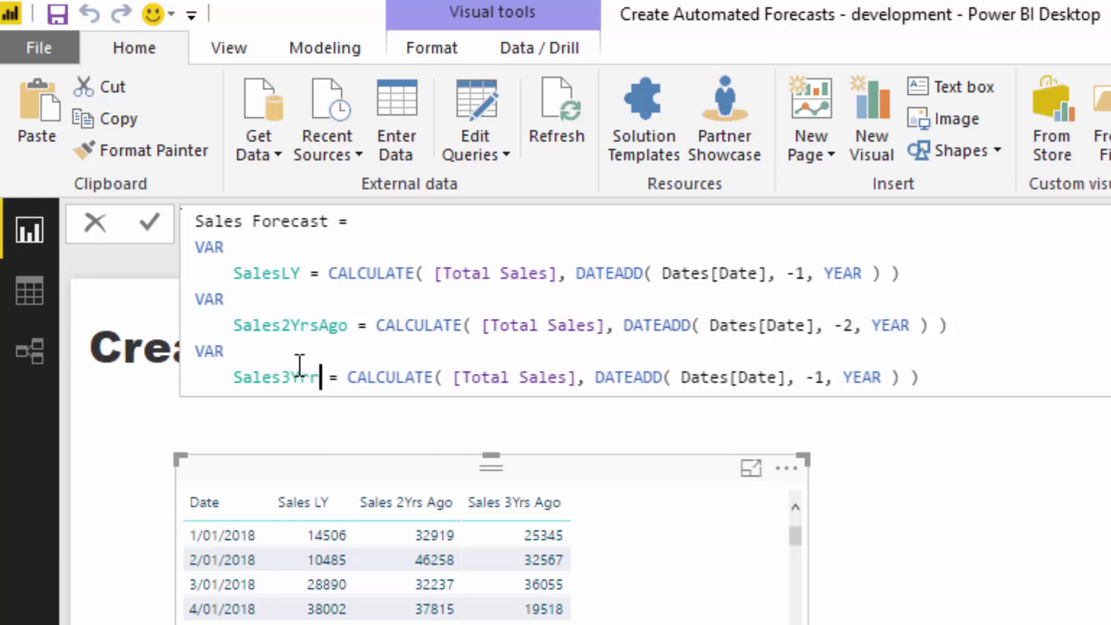
pyautogui.write('sAgo')
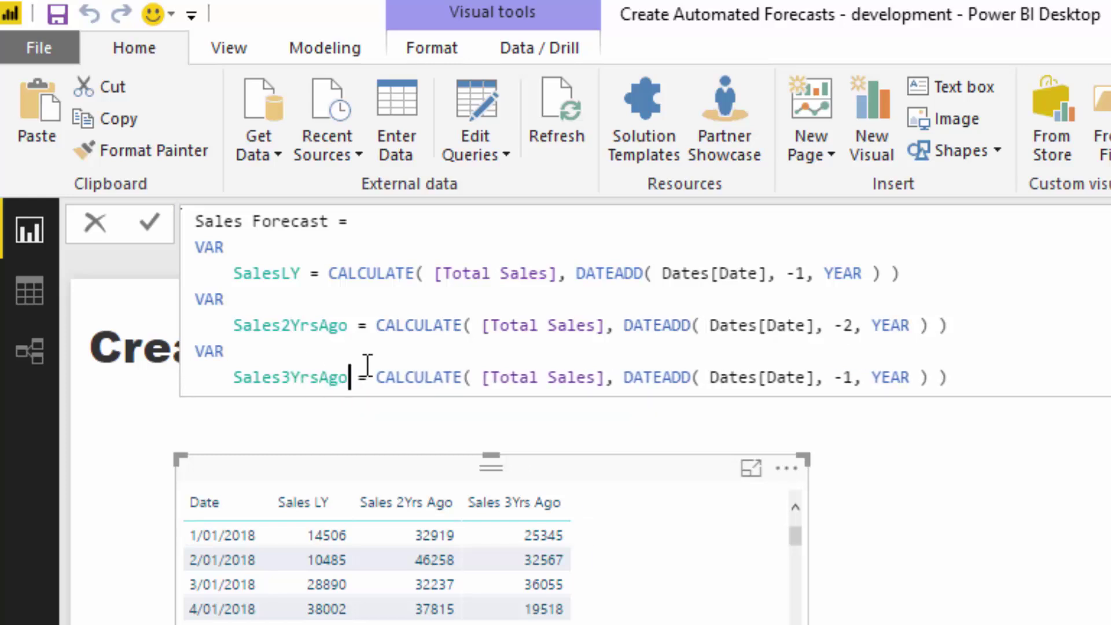
pyautogui.click(856, 378)
pyautogui.press('BackSpace')
pyautogui.write('3')
pyautogui.click(969, 382)
pyautogui.press('Return')
pyautogui.write('RETURN')
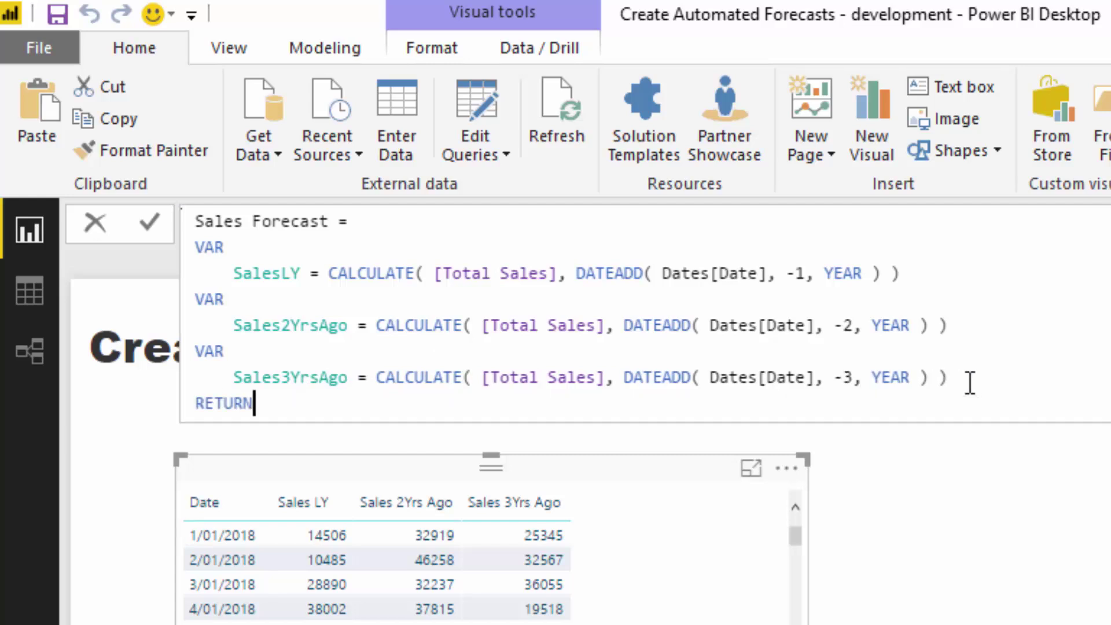
pyautogui.press('Return')
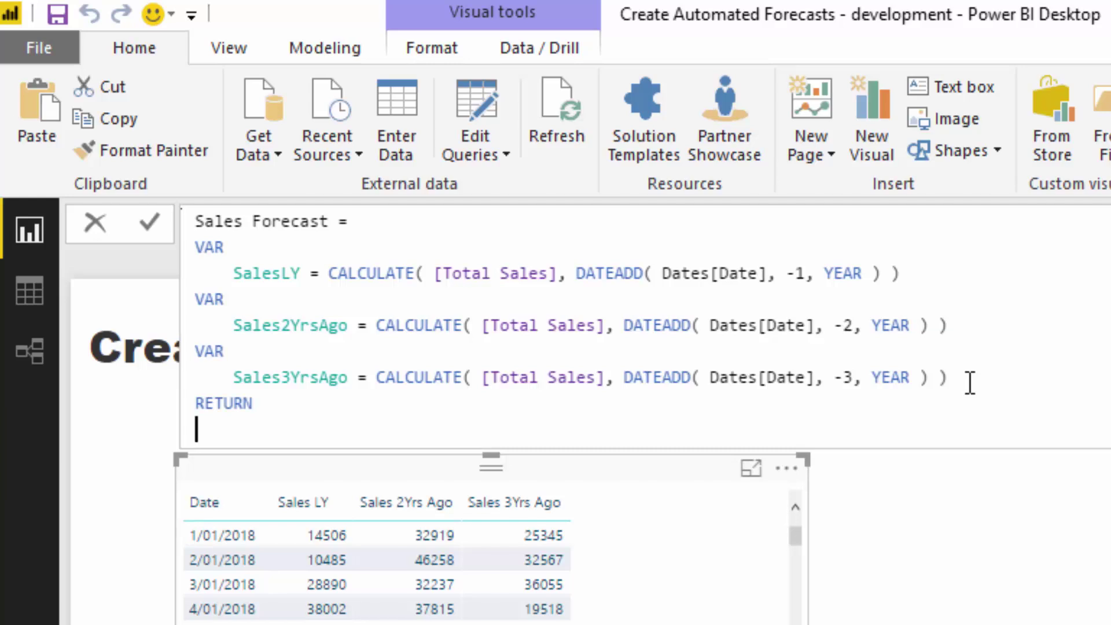
# Start DIVIDE by summing SalesLY, Sales2YrsAgo and the Sales 3Yrs Ago measure
pyautogui.write('DIV')
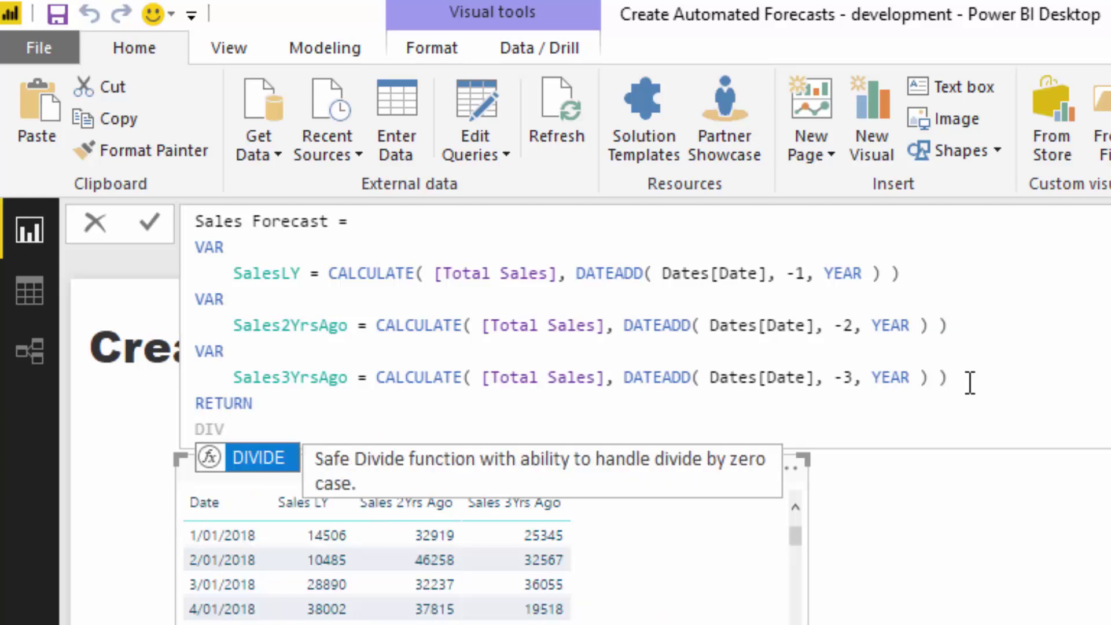
pyautogui.press('Tab')
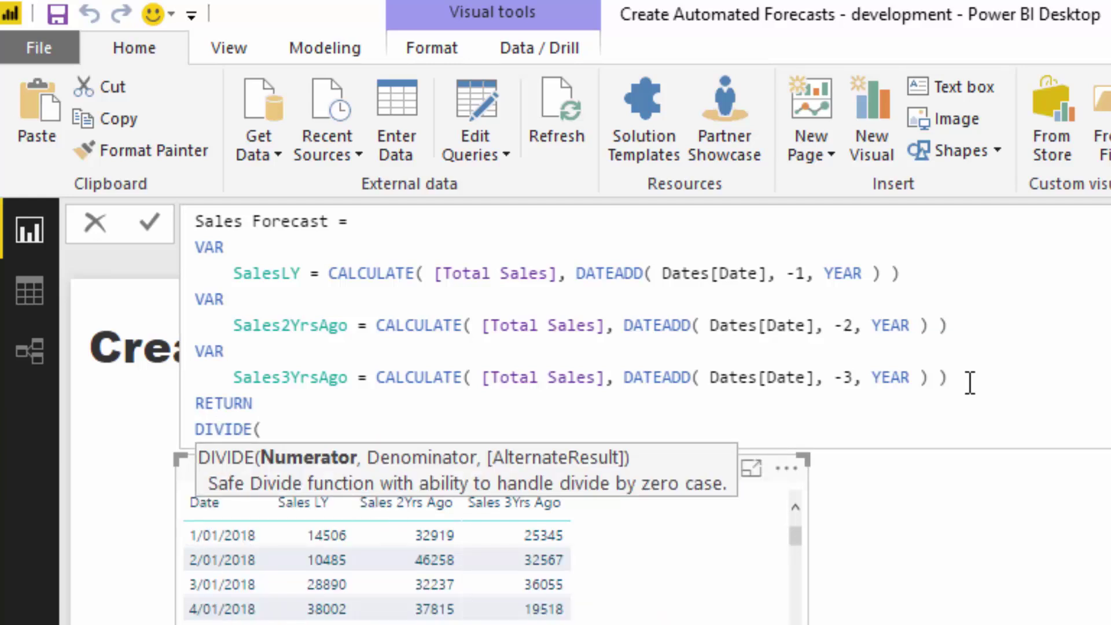
pyautogui.write('Sal')
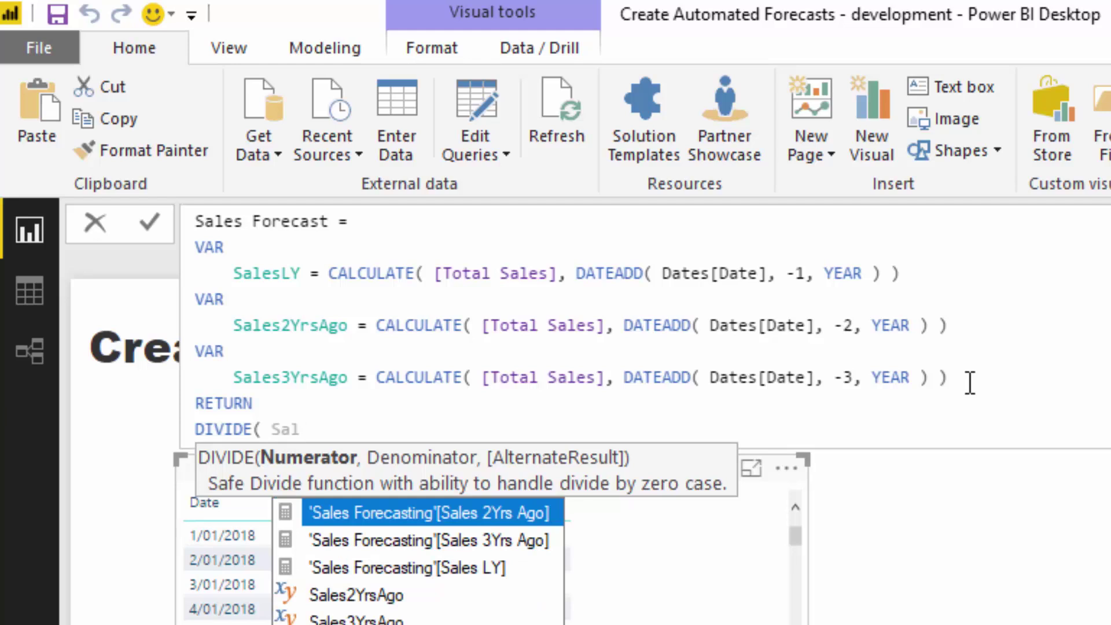
pyautogui.press('Down')
pyautogui.press('Down')
pyautogui.press('Down')
pyautogui.press('Down')
pyautogui.press('Down')
pyautogui.press('Tab')
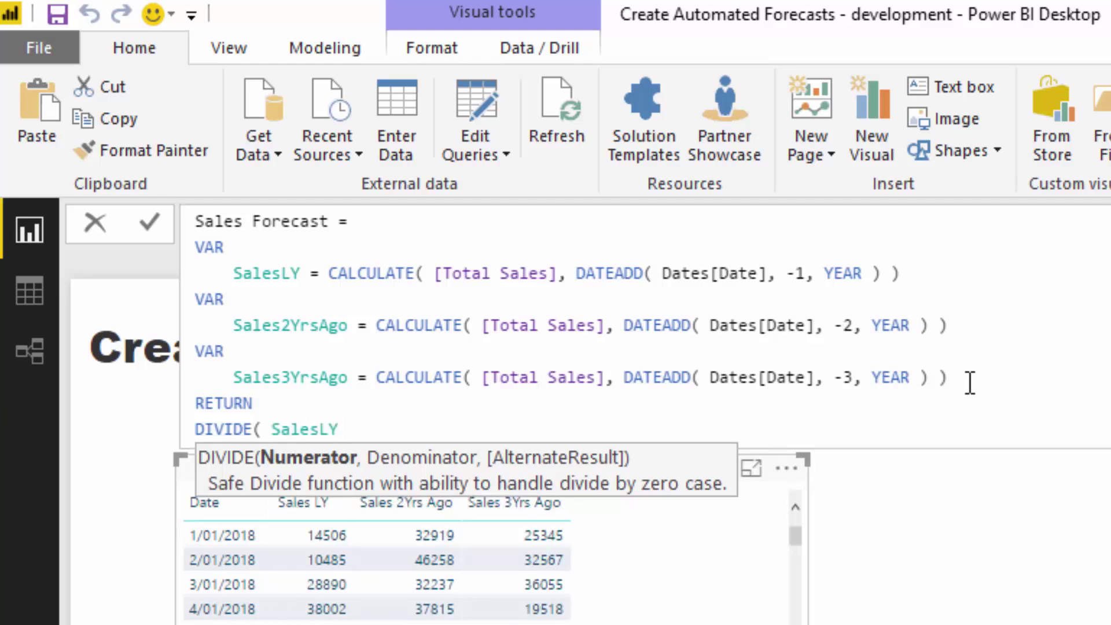
pyautogui.write('+ Sal')
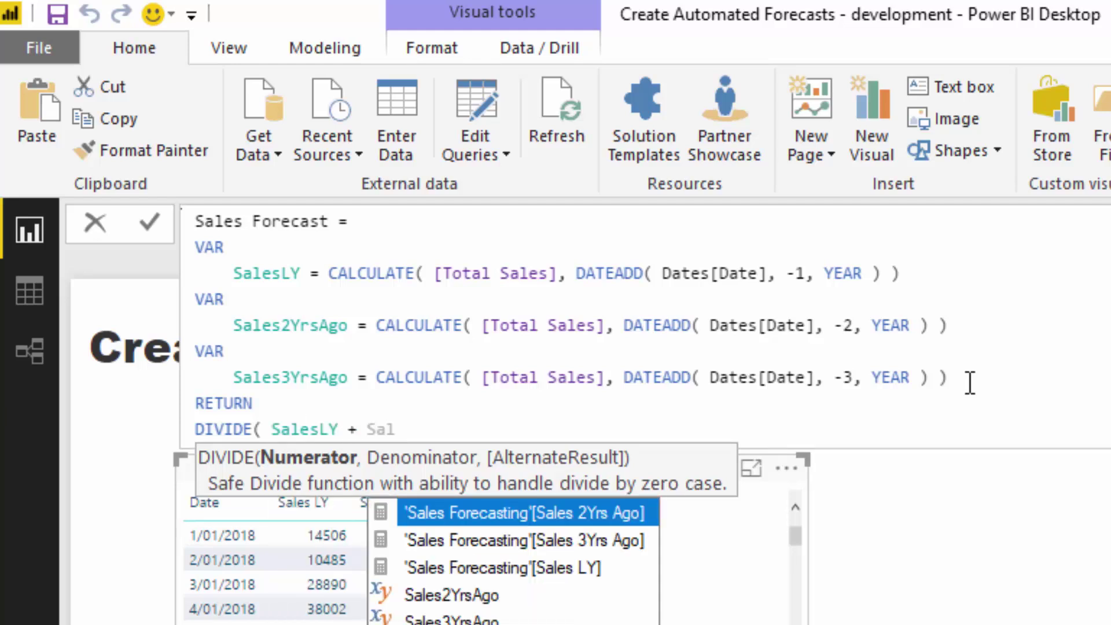
pyautogui.press('Down')
pyautogui.press('Down')
pyautogui.press('Down')
pyautogui.press('Tab')
pyautogui.write('+ Sal')
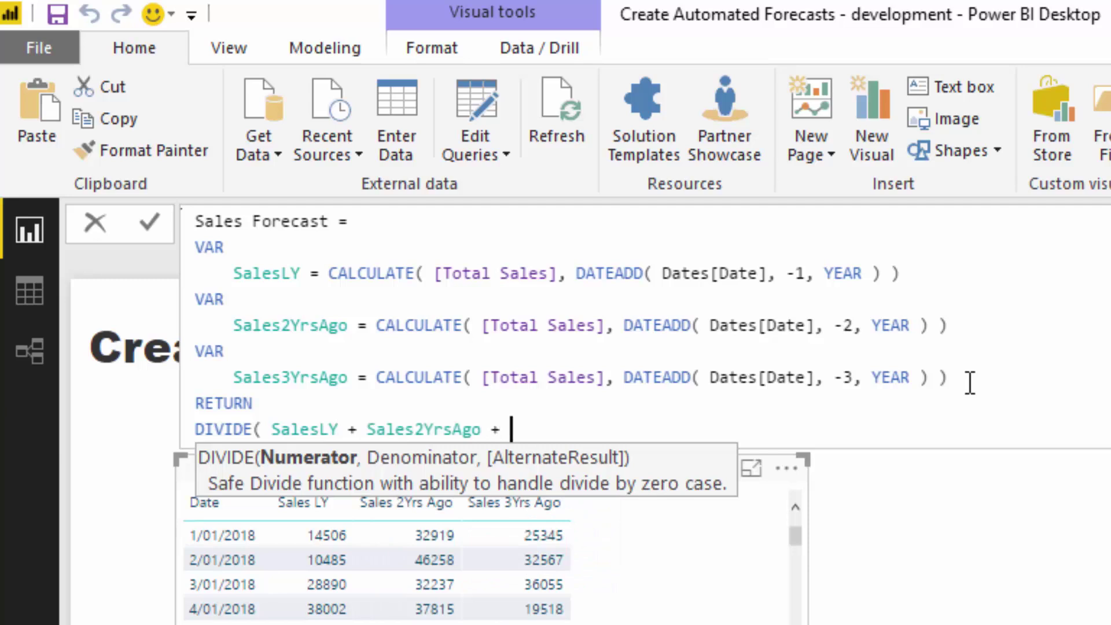
pyautogui.press('Down')
pyautogui.press('Tab')
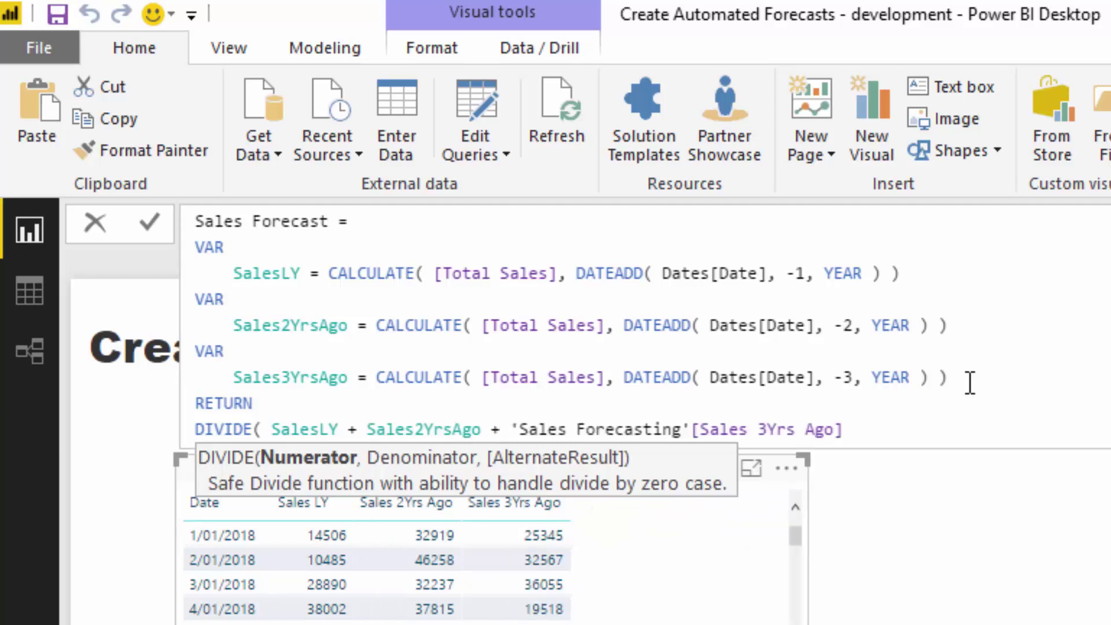
# Replace the Sales 3Yrs Ago reference with a sales variable and close DIVIDE with 3, 0
pyautogui.moveTo(905, 429); pyautogui.dragTo(513, 436)
pyautogui.write('Sales')
pyautogui.press('Down')
pyautogui.press('Down')
pyautogui.press('Down')
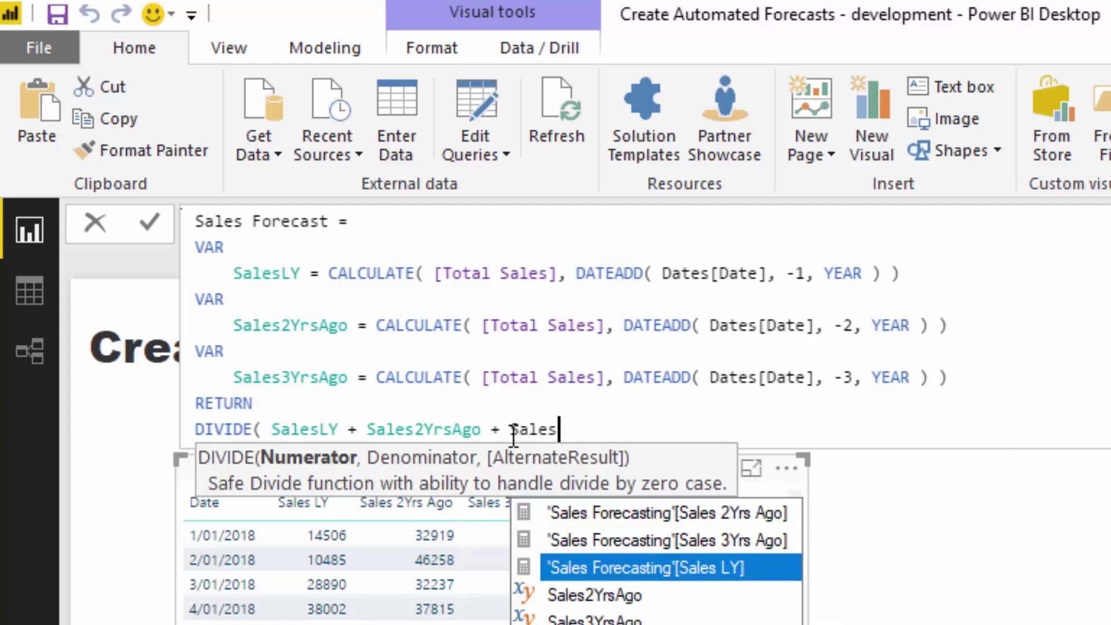
pyautogui.press('Tab')
pyautogui.write(', ')
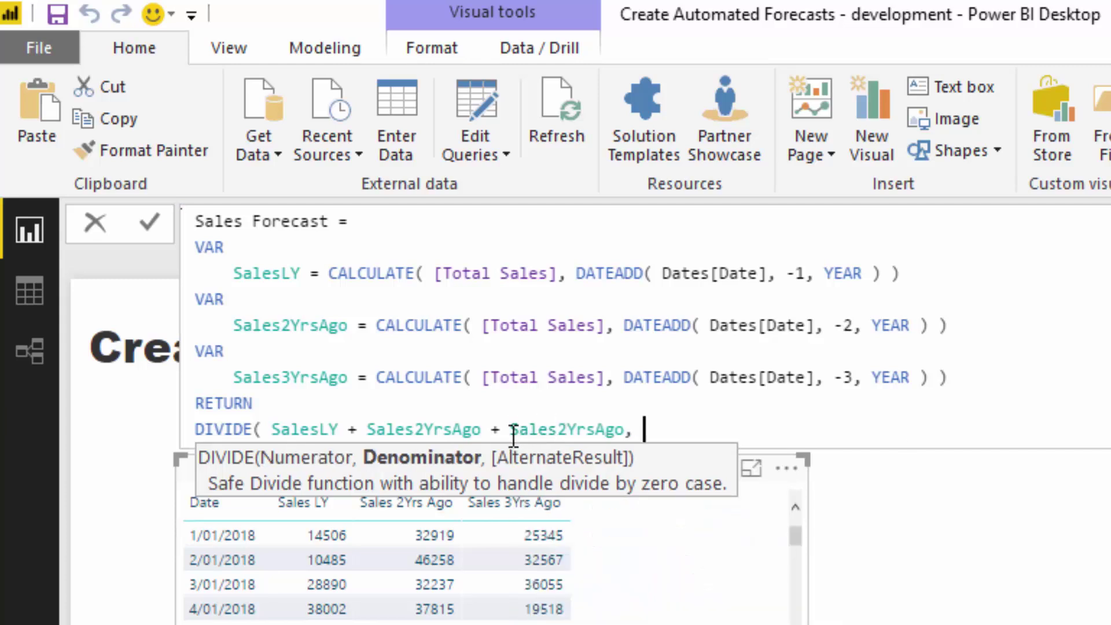
pyautogui.write('3 ,')
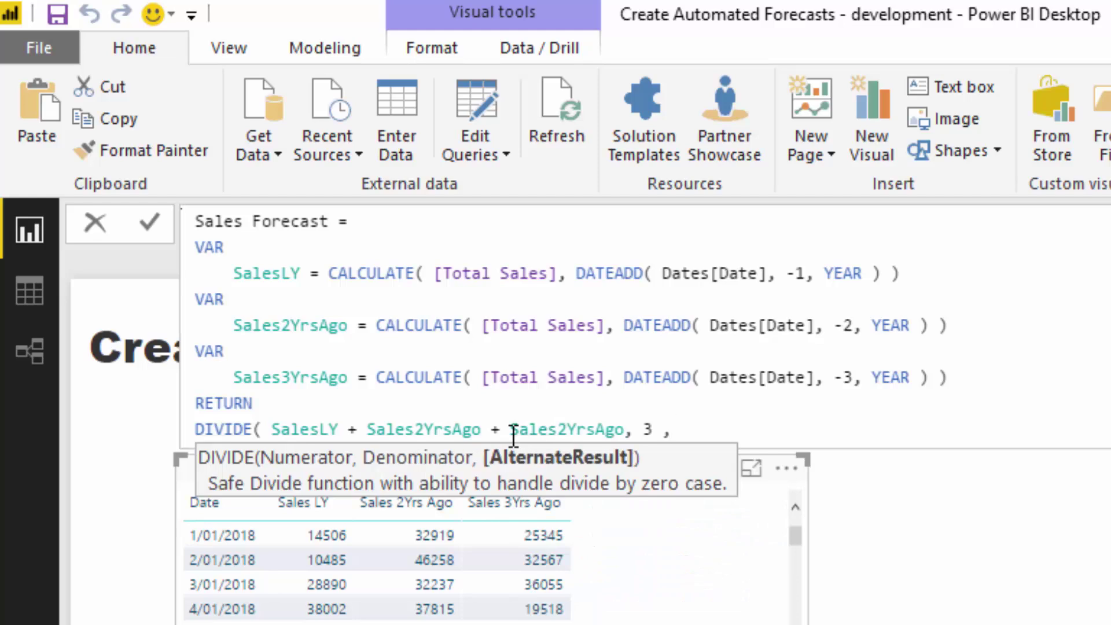
pyautogui.write(' 0 )')
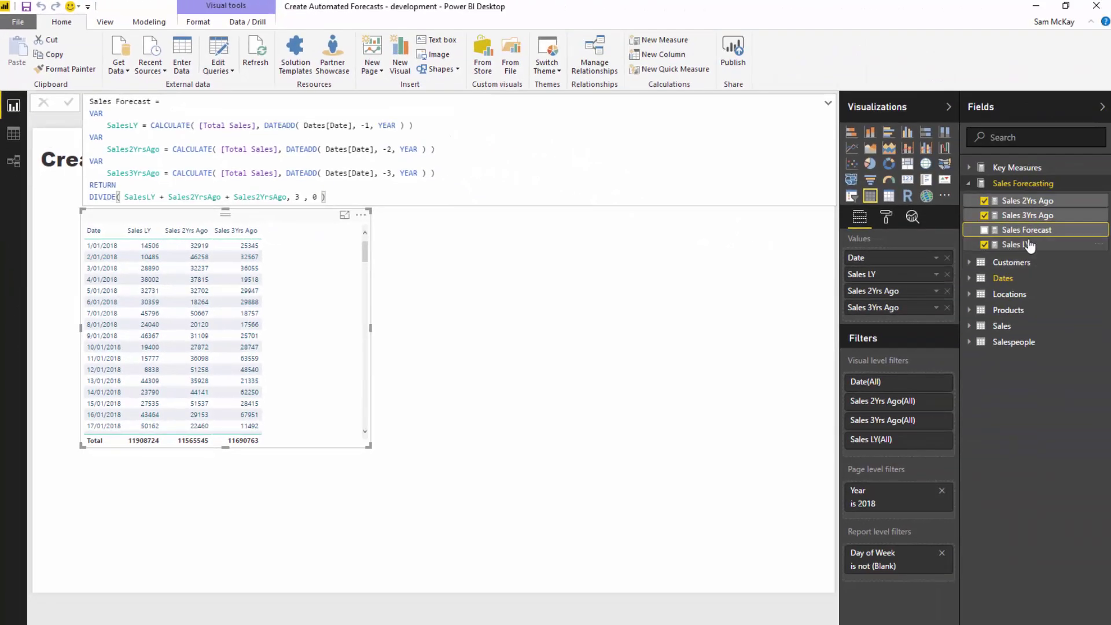
pyautogui.moveTo(1110, 419); pyautogui.dragTo(529, 591)
# Add Sales Forecast to the table as a column and start a new VAR line after Sales3YrsAgo
pyautogui.moveTo(290, 324); pyautogui.dragTo(290, 323)
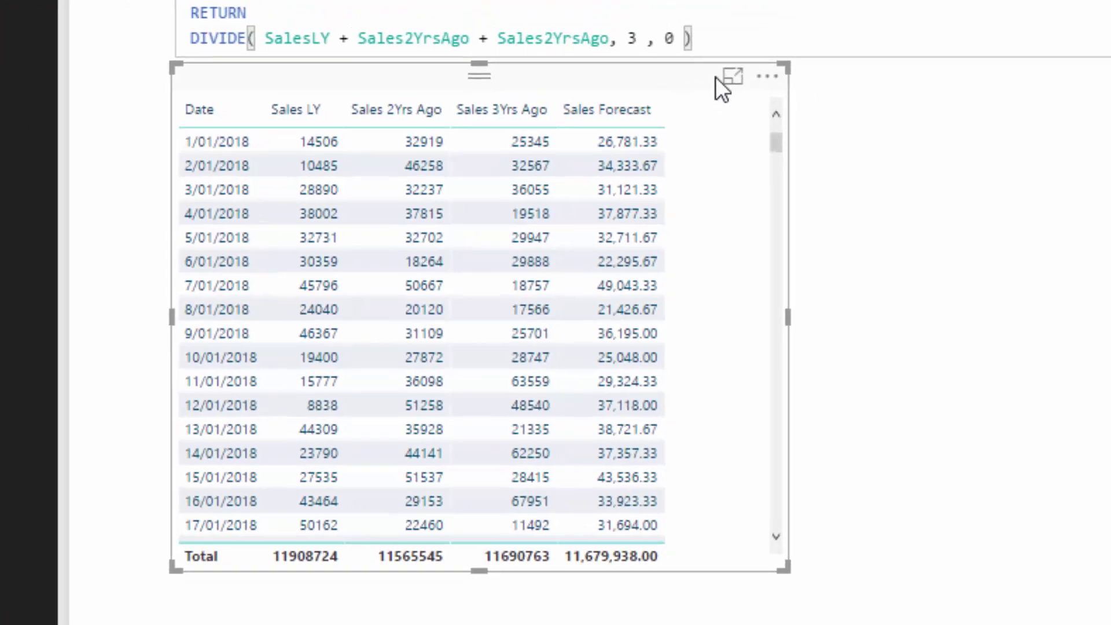
pyautogui.click(622, 113)
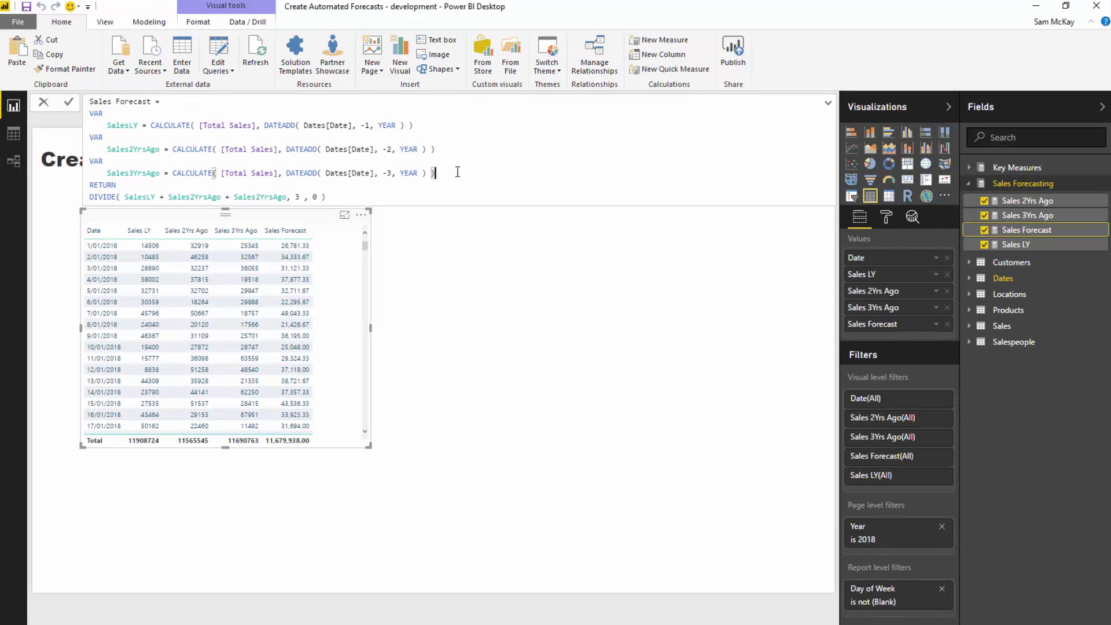
pyautogui.press('Return')
pyautogui.write('VAR')
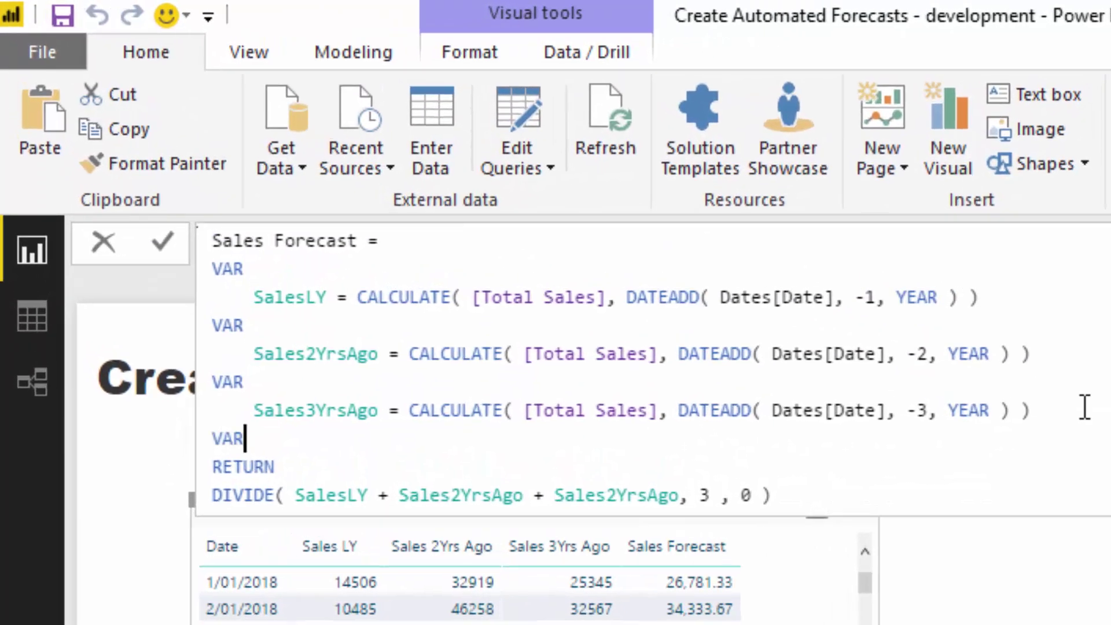
# Define VAR Factor = 1.05 and multiply the DIVIDE result by Factor
pyautogui.press('Return')
pyautogui.press('Tab')
pyautogui.write('Fac')
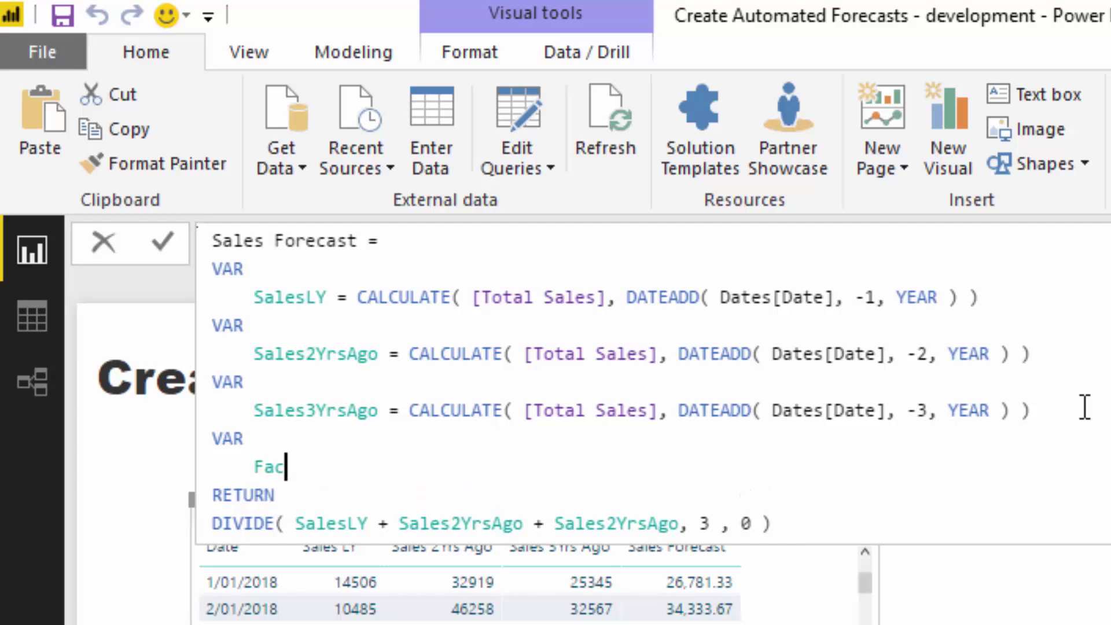
pyautogui.write('tor = 1.05')
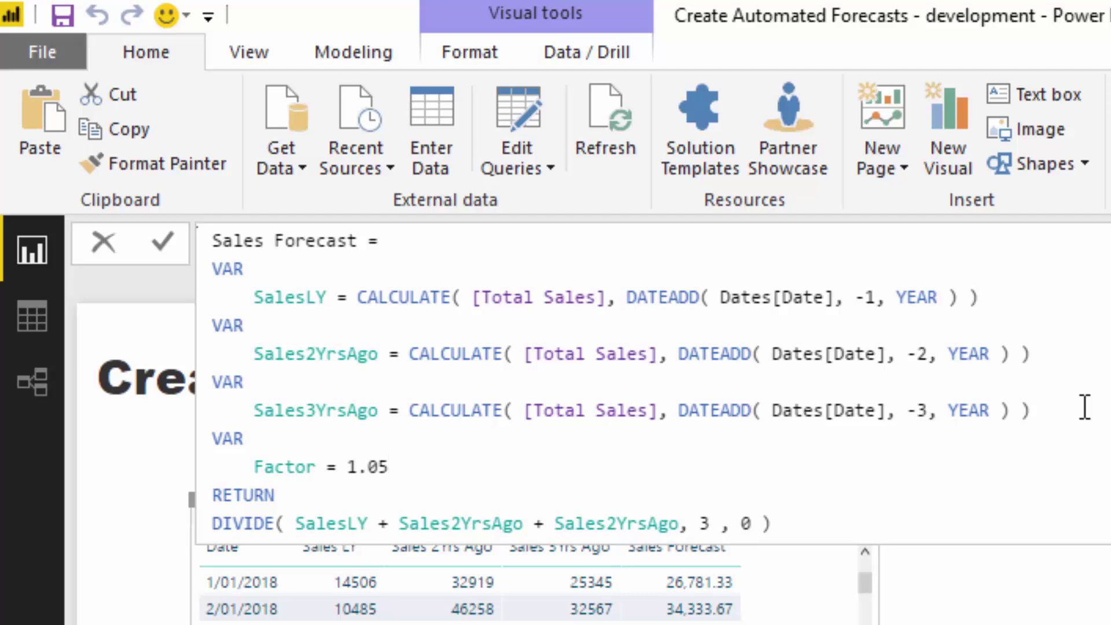
pyautogui.press('Return')
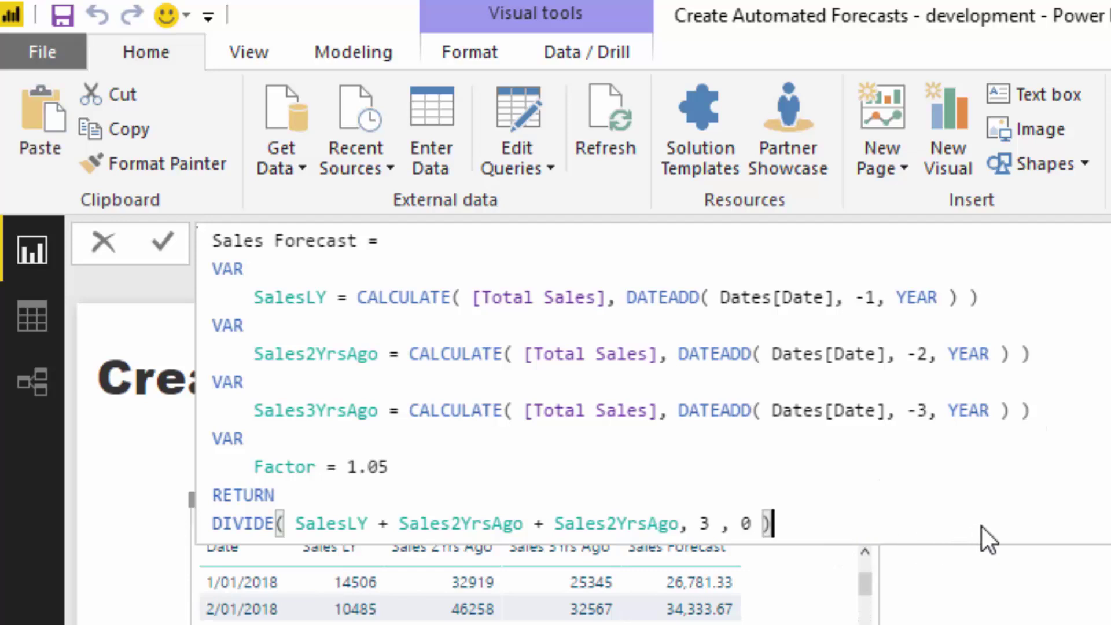
pyautogui.write('* Factor')
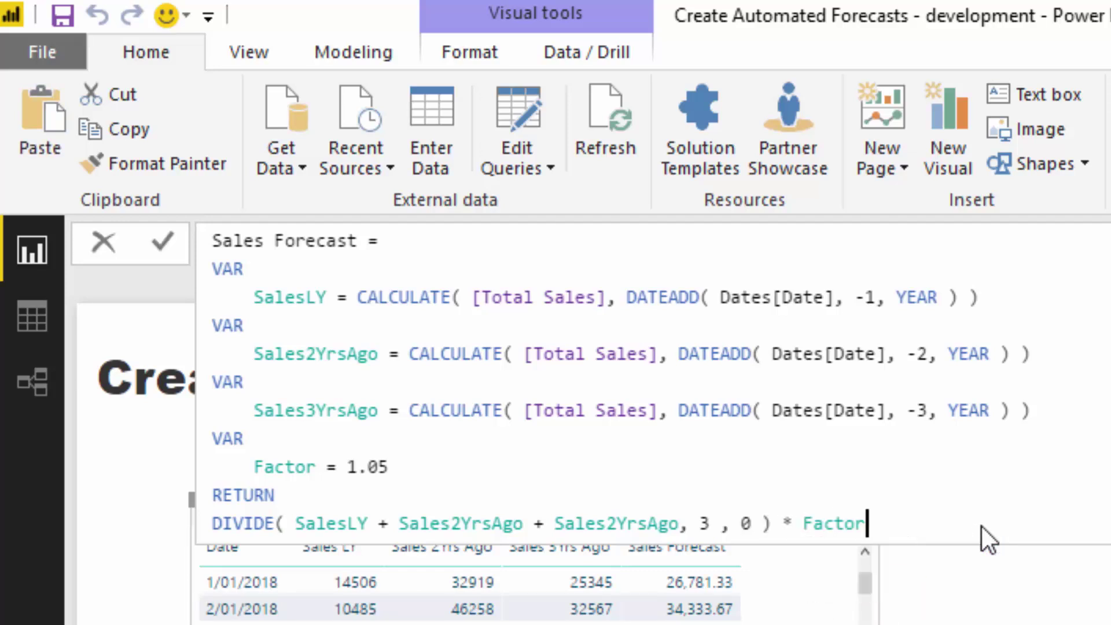
pyautogui.press('Return')
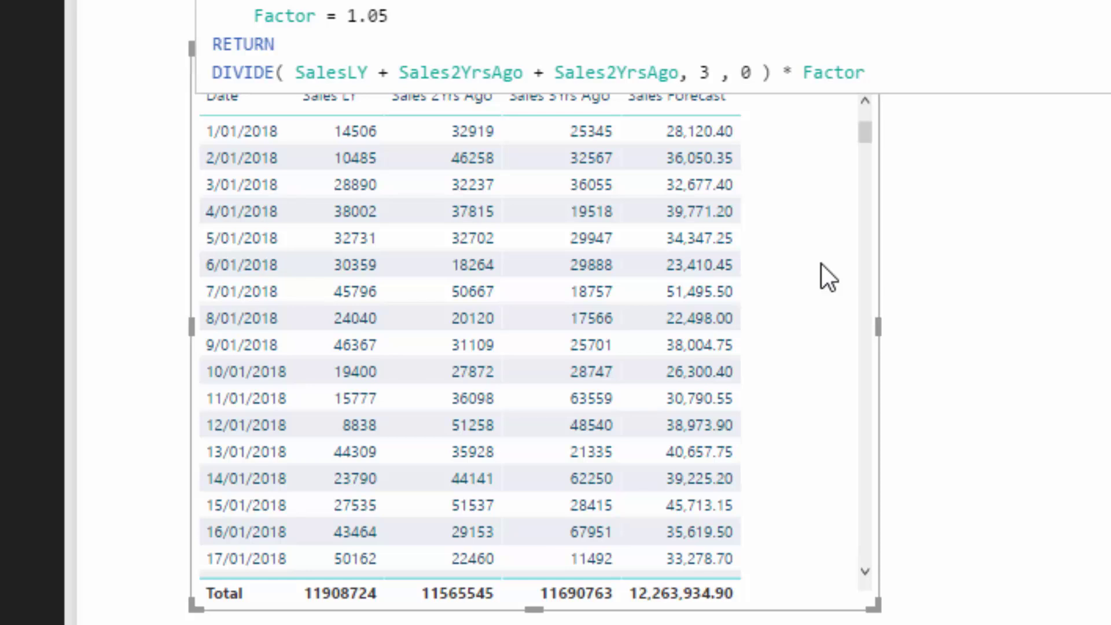
# Duplicate the forecast table visual with copy and paste
pyautogui.click(814, 324)
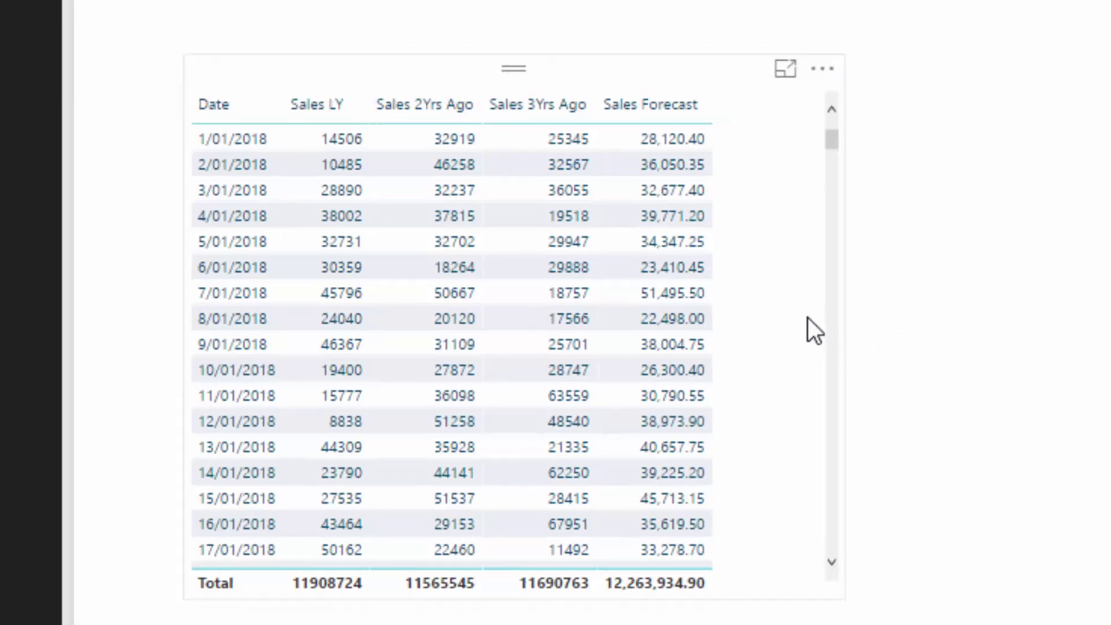
pyautogui.hotkey('ctrl', 'c')
pyautogui.hotkey('ctrl', 'v')
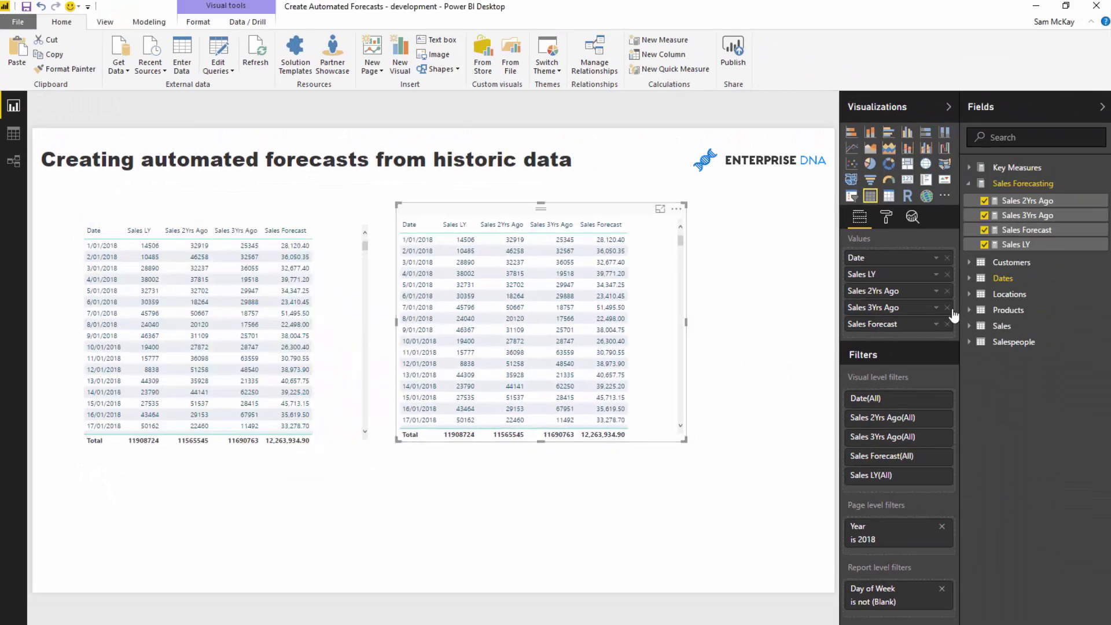
# Remove the three sales fields from the copy and make it a Sales Forecast by Date column chart
pyautogui.click(947, 308)
pyautogui.click(947, 290)
pyautogui.click(947, 275)
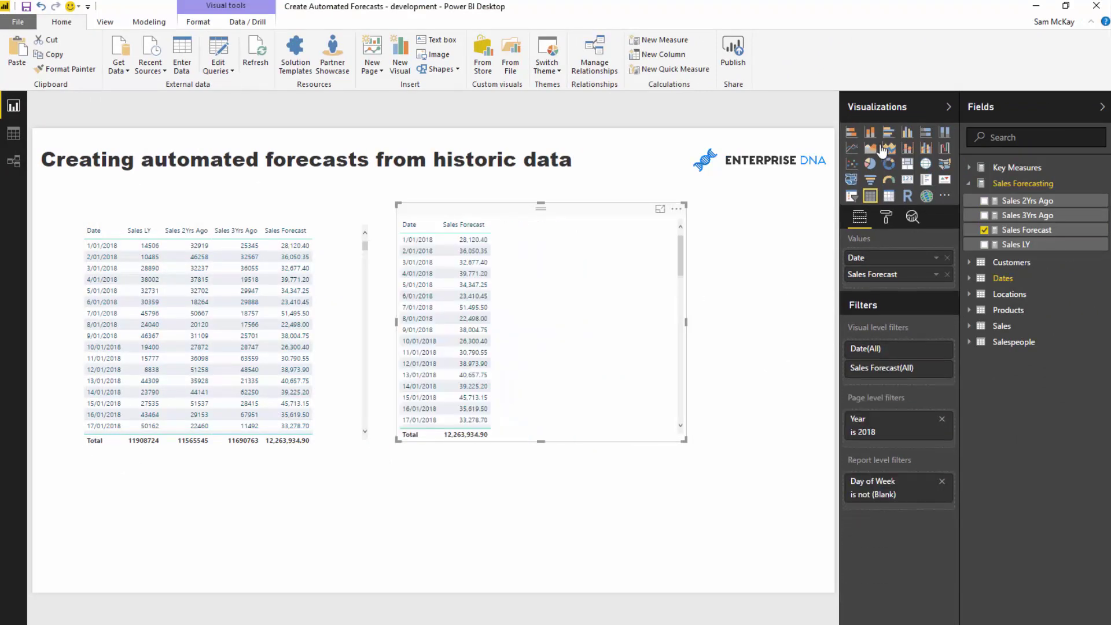
pyautogui.click(869, 132)
# Make the column chart wide and short, and shift the table further left
pyautogui.moveTo(686, 440); pyautogui.dragTo(818, 297)
pyautogui.click(807, 306)
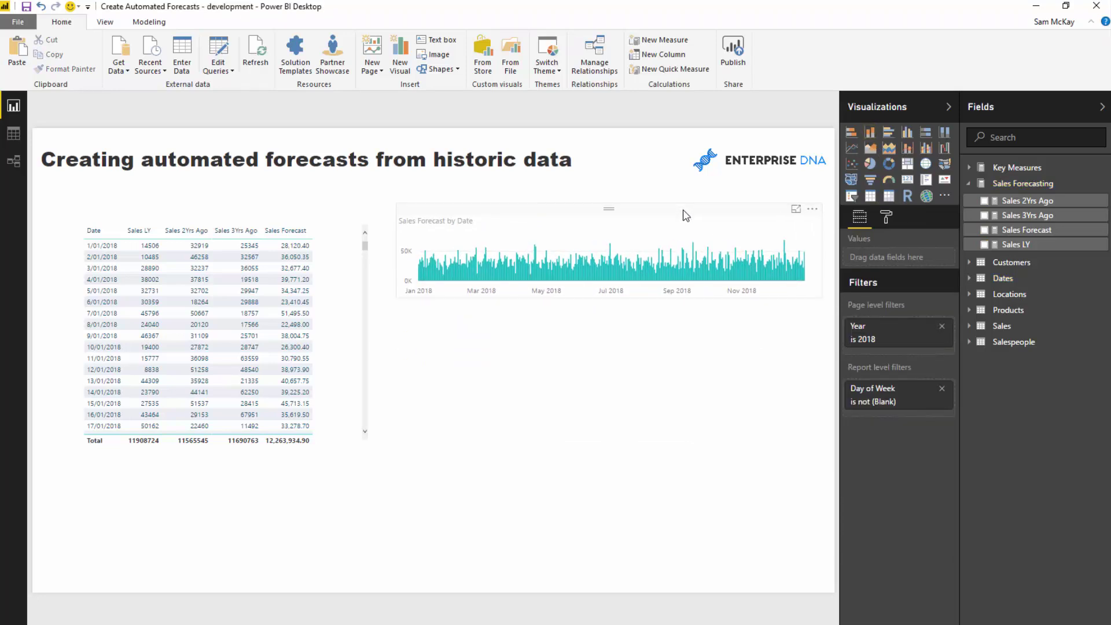
pyautogui.moveTo(686, 215); pyautogui.dragTo(674, 221)
pyautogui.moveTo(316, 226)
pyautogui.mouseDown()
pyautogui.moveTo(292, 225)
pyautogui.moveTo(307, 221)
pyautogui.mouseUp()
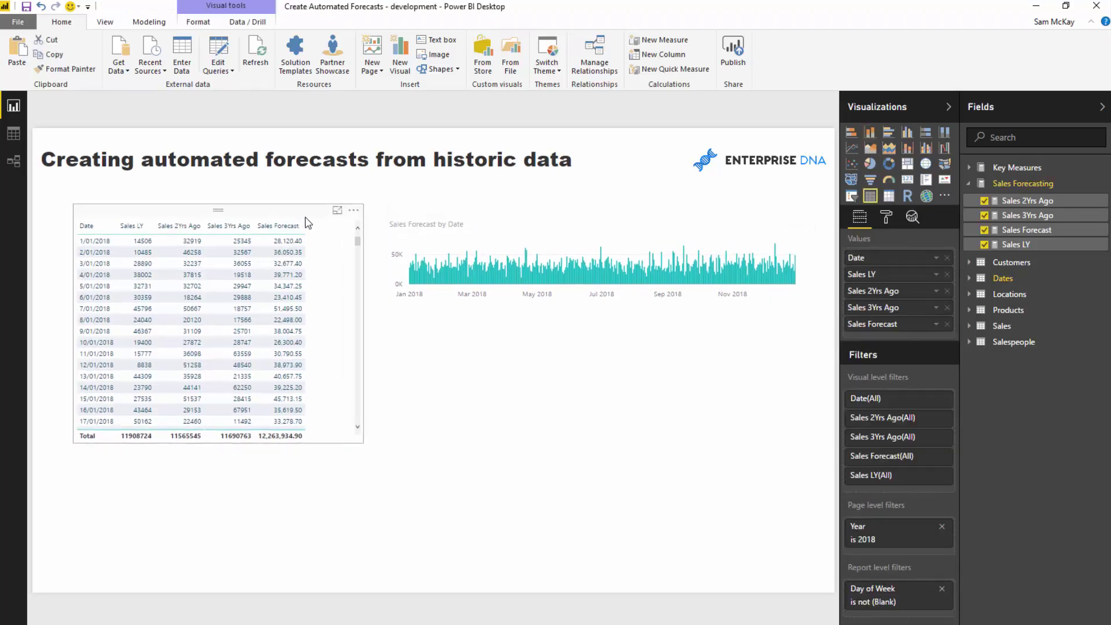
pyautogui.click(1038, 232)
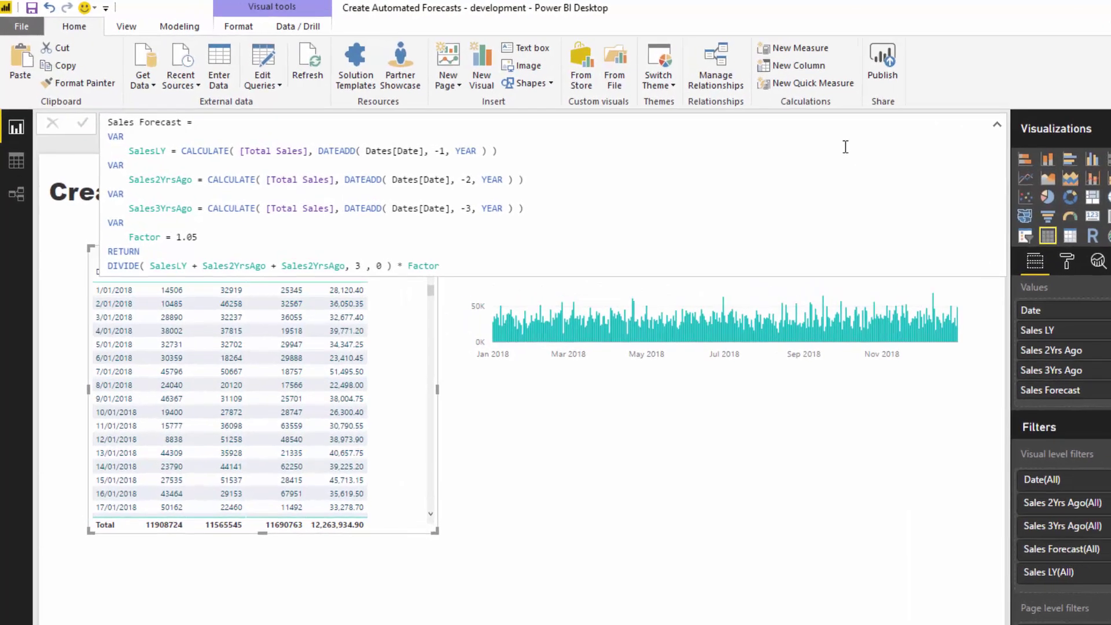
# Create a Cumulative Forecast measure beginning CALCULATE( [Sales Forecast], ..
pyautogui.click(811, 49)
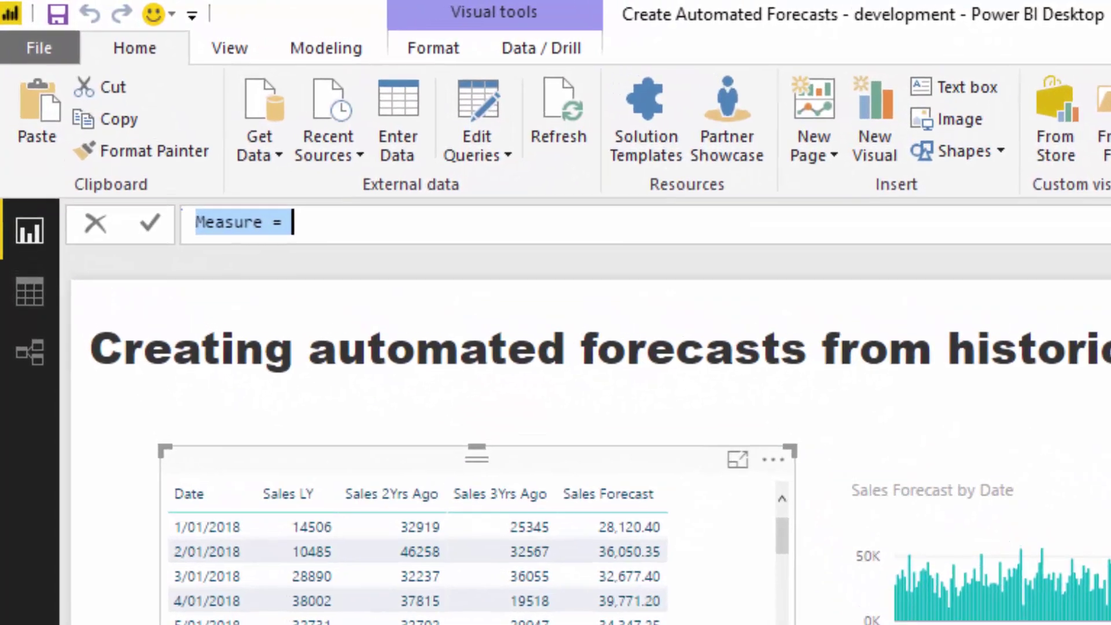
pyautogui.write('Cumula')
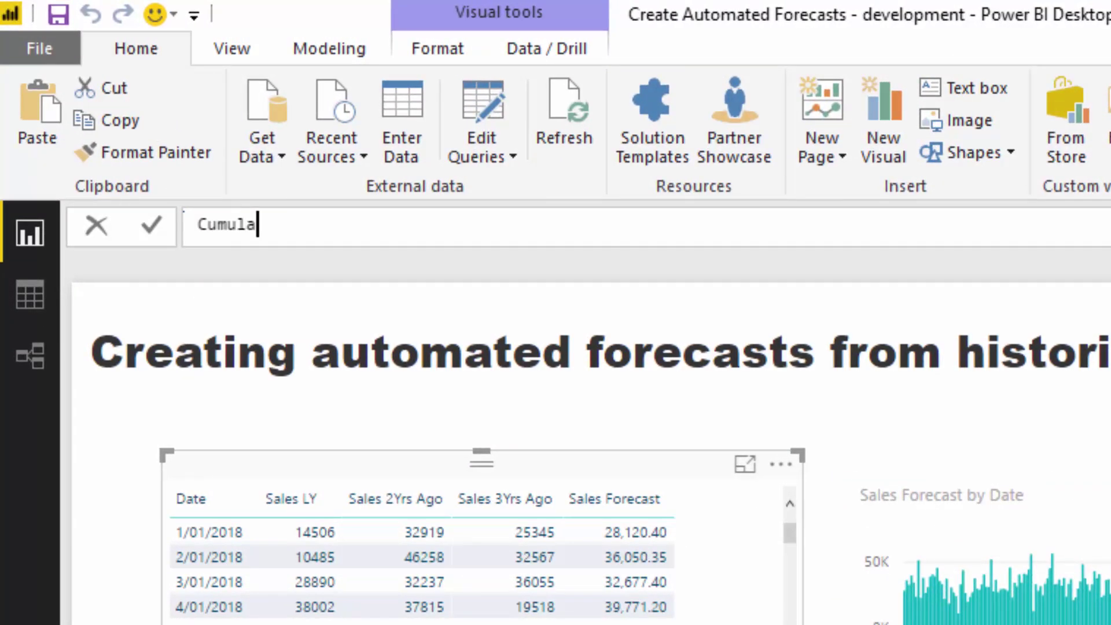
pyautogui.write('tive Forecast =')
pyautogui.hotkey('shift', 'Return')
pyautogui.write('CAL')
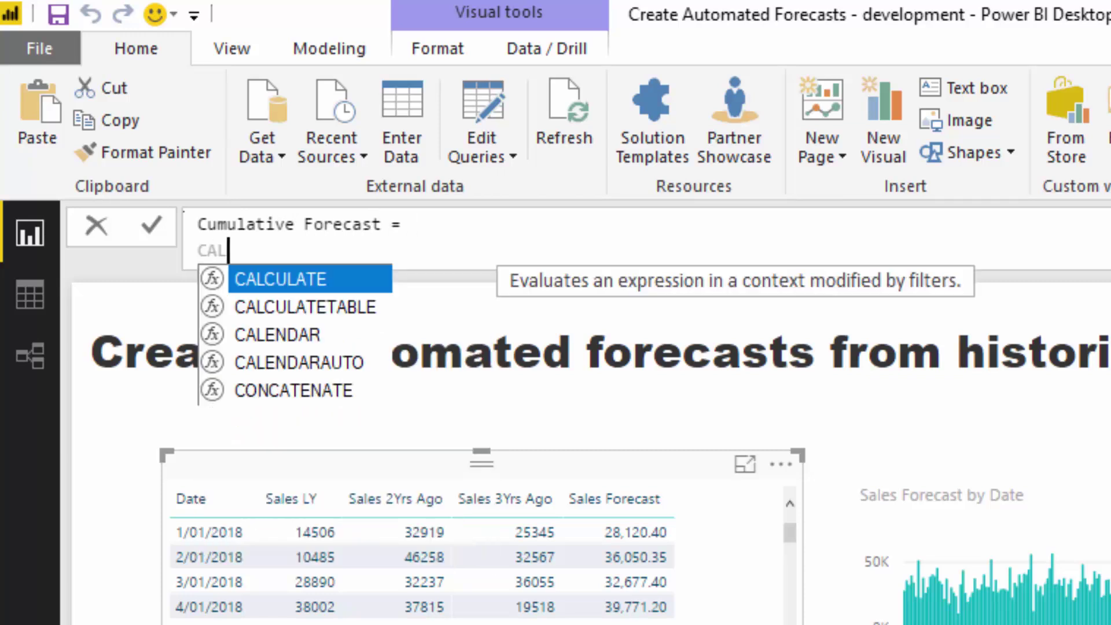
pyautogui.write('CULATE( Sal')
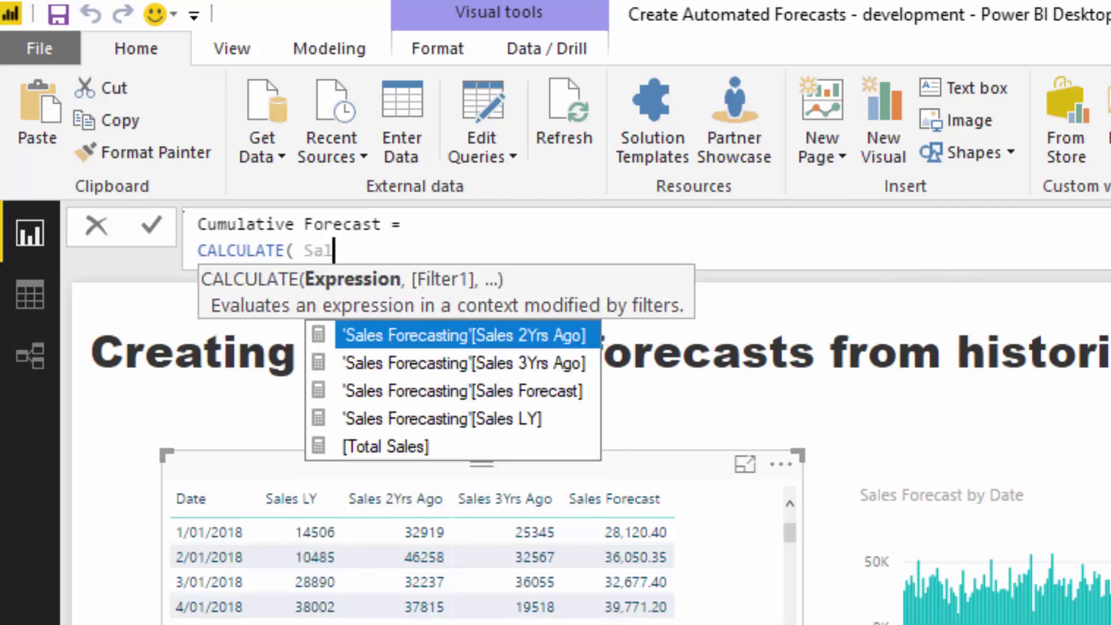
pyautogui.write('es For')
pyautogui.press('Down')
pyautogui.press('Down')
pyautogui.press('Tab')
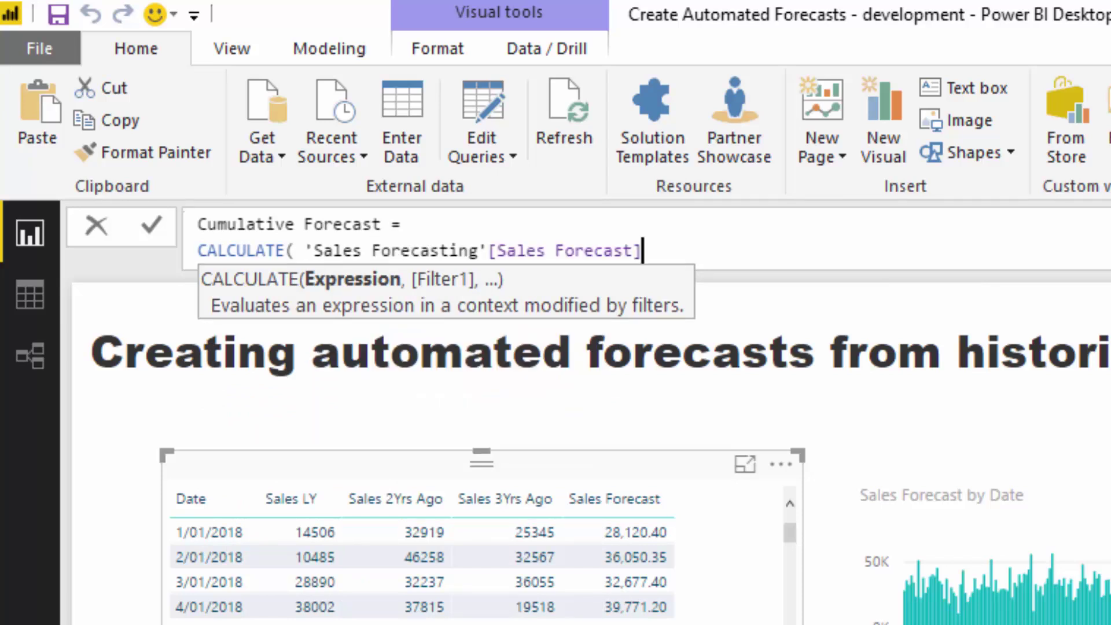
pyautogui.write(',')
pyautogui.hotkey('shift', 'Return')
pyautogui.press('Escape')
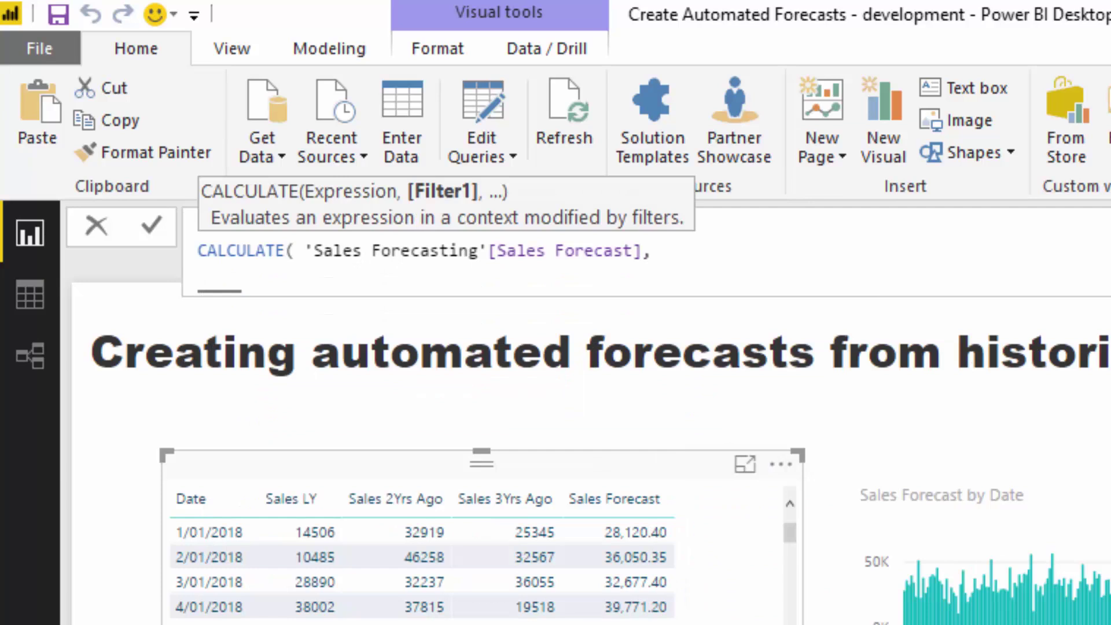
# Add FILTER( ALLSELECTED( Dates ), ... as the CALCULATE filter argument
pyautogui.write('FILT')
pyautogui.press('Tab')
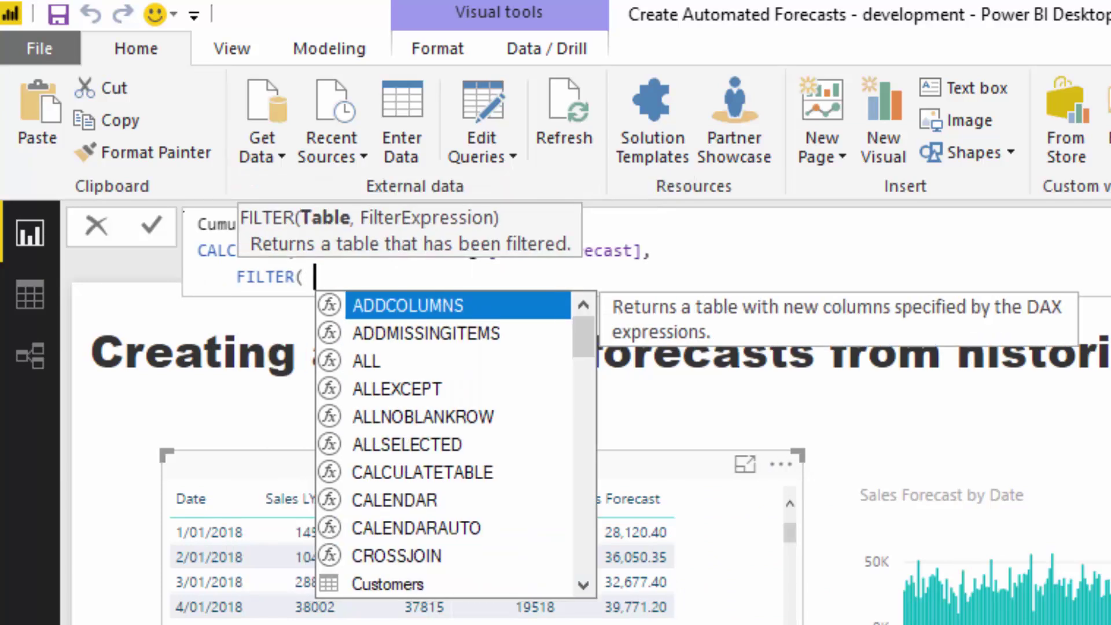
pyautogui.write('ALLSE')
pyautogui.press('Tab')
pyautogui.write('Date')
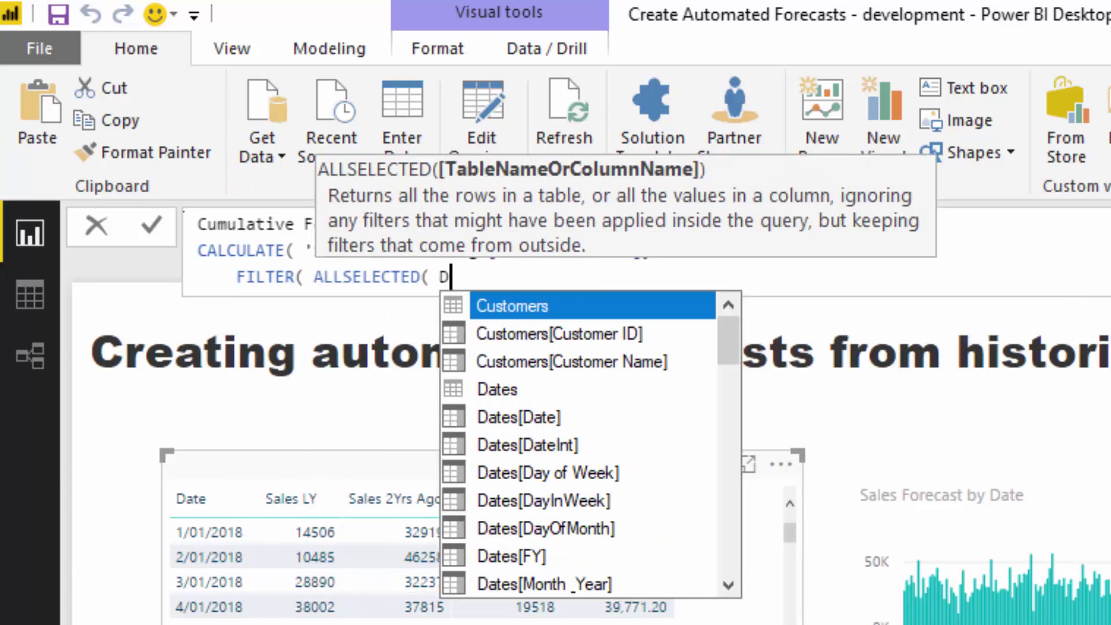
pyautogui.press('Tab')
pyautogui.write('),')
# Complete the condition Dates[Date] <= MAX( Dates[Date] ) and close the formula
pyautogui.hotkey('shift', 'Return')
pyautogui.write('Date')
pyautogui.press('Down')
pyautogui.press('Down')
pyautogui.press('Down')
pyautogui.press('Down')
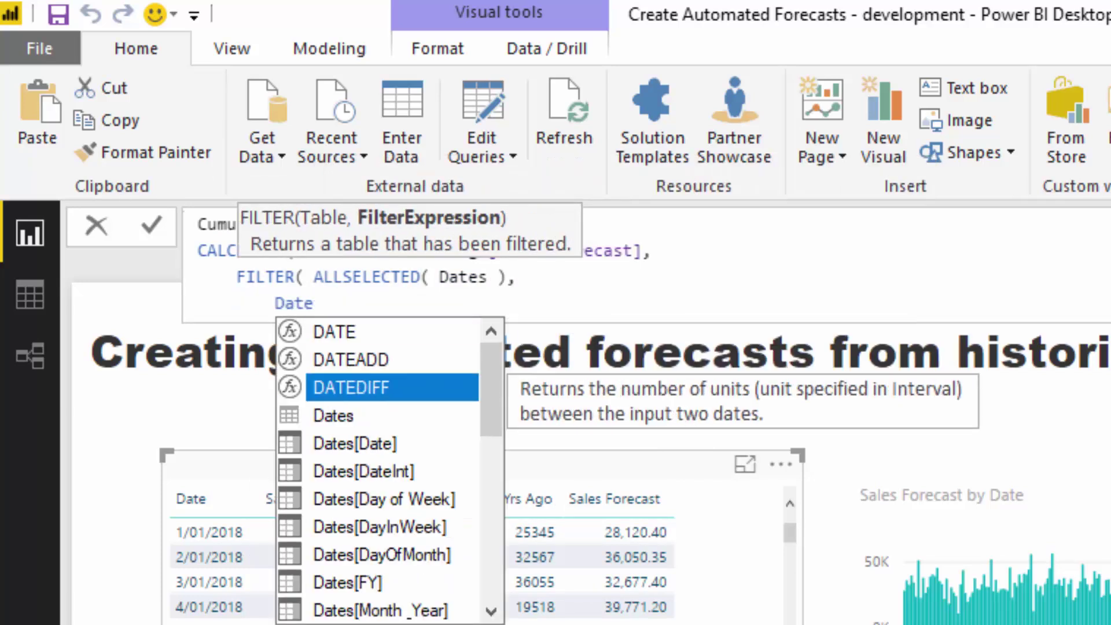
pyautogui.press('Tab')
pyautogui.write('<=')
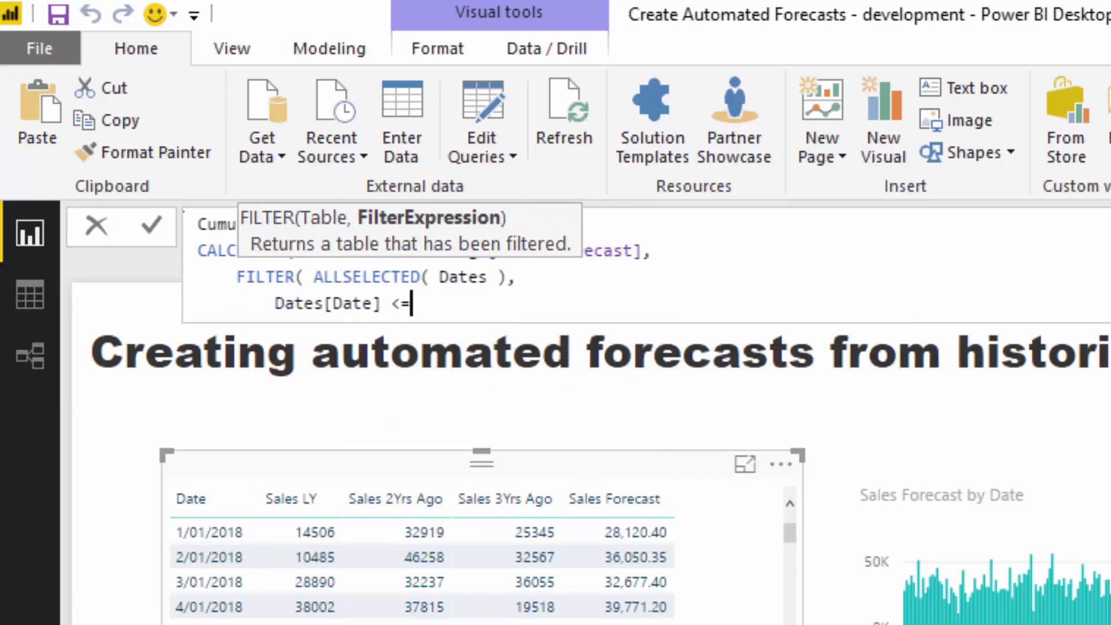
pyautogui.write(' MAX(')
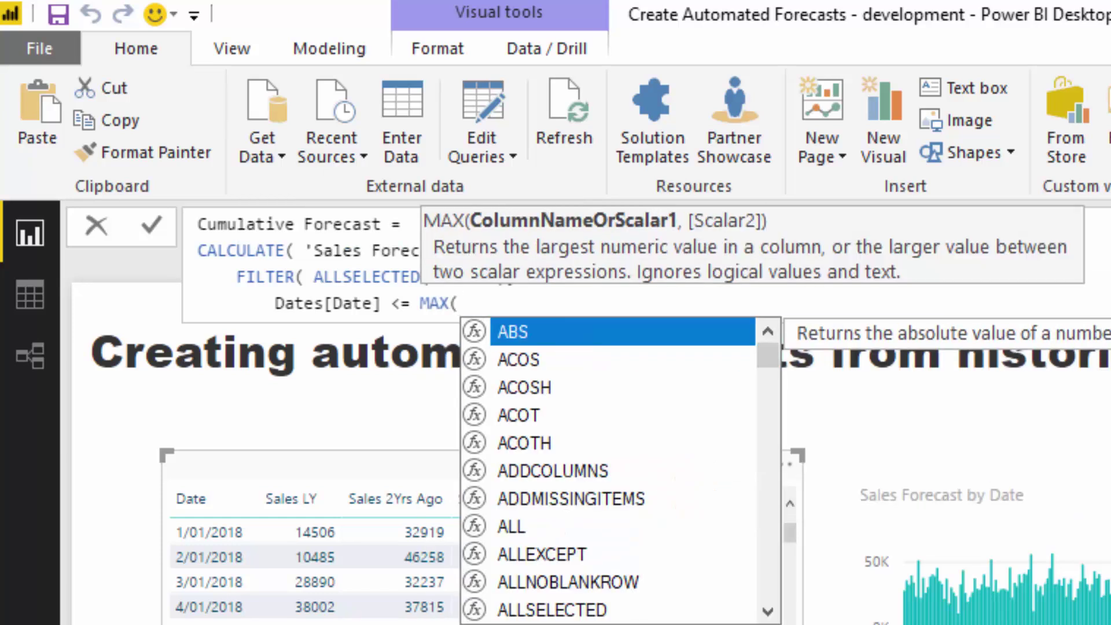
pyautogui.write(' Date')
pyautogui.press('Down')
pyautogui.press('Down')
pyautogui.press('Down')
pyautogui.press('Down')
pyautogui.press('Tab')
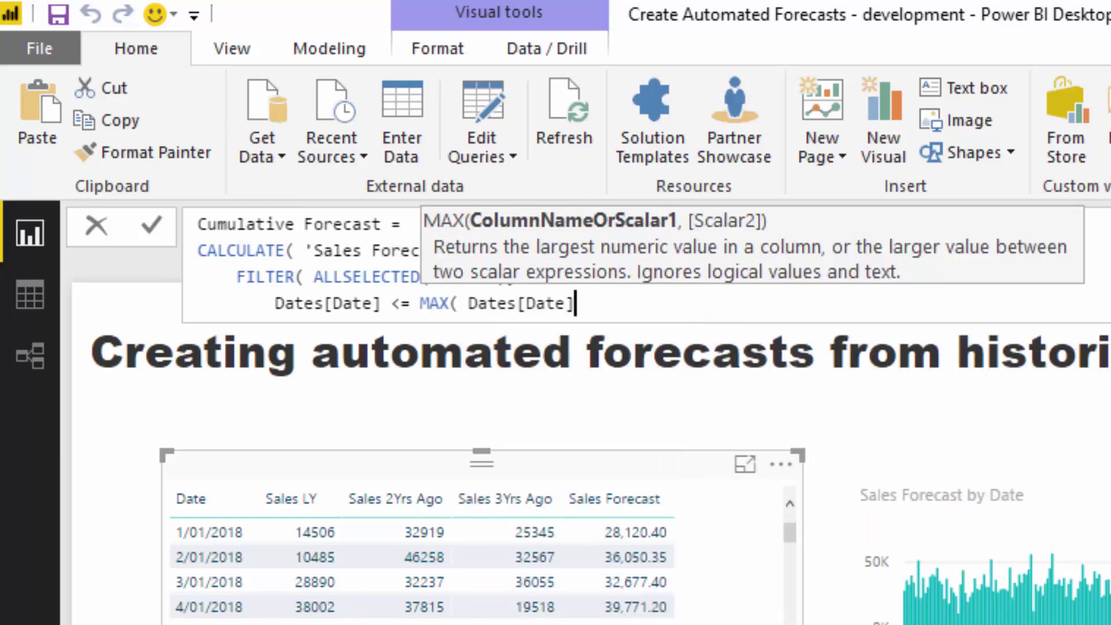
pyautogui.write(')))')
pyautogui.press('Return')
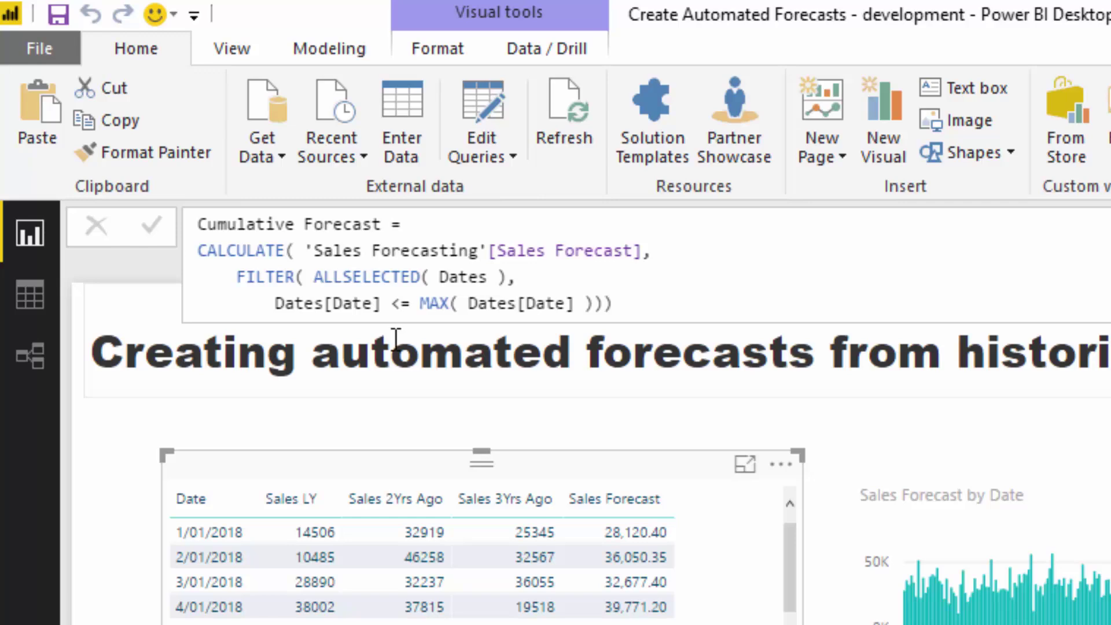
# Delete the 'Sales Forecasting' table prefix before [Sales Forecast] and recommit the measure
pyautogui.moveTo(486, 250); pyautogui.dragTo(303, 251)
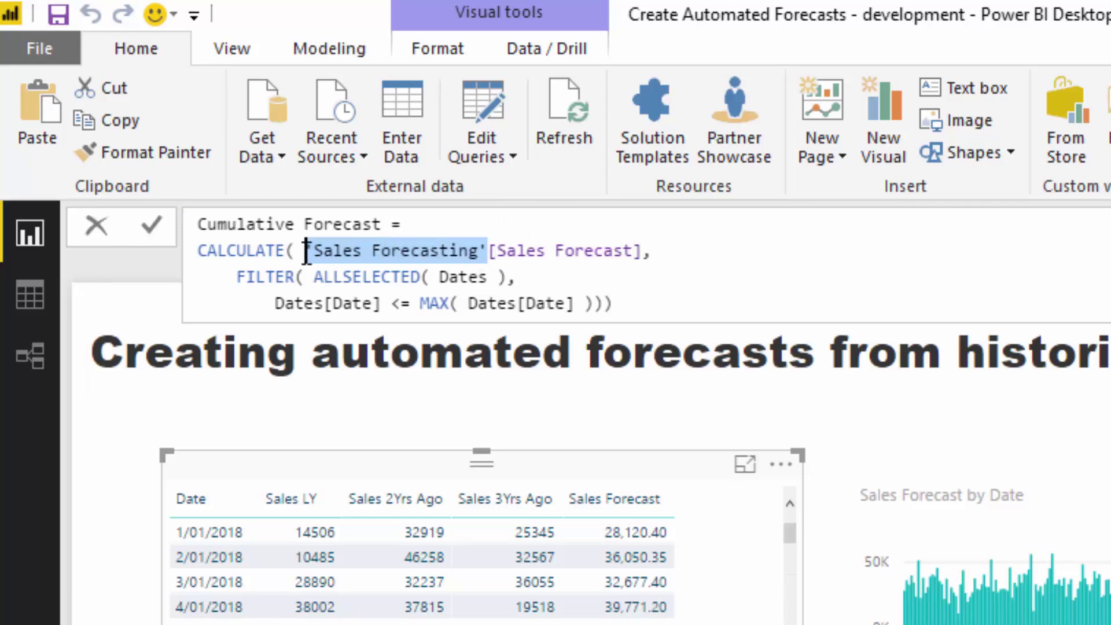
pyautogui.press('BackSpace')
pyautogui.press('Return')
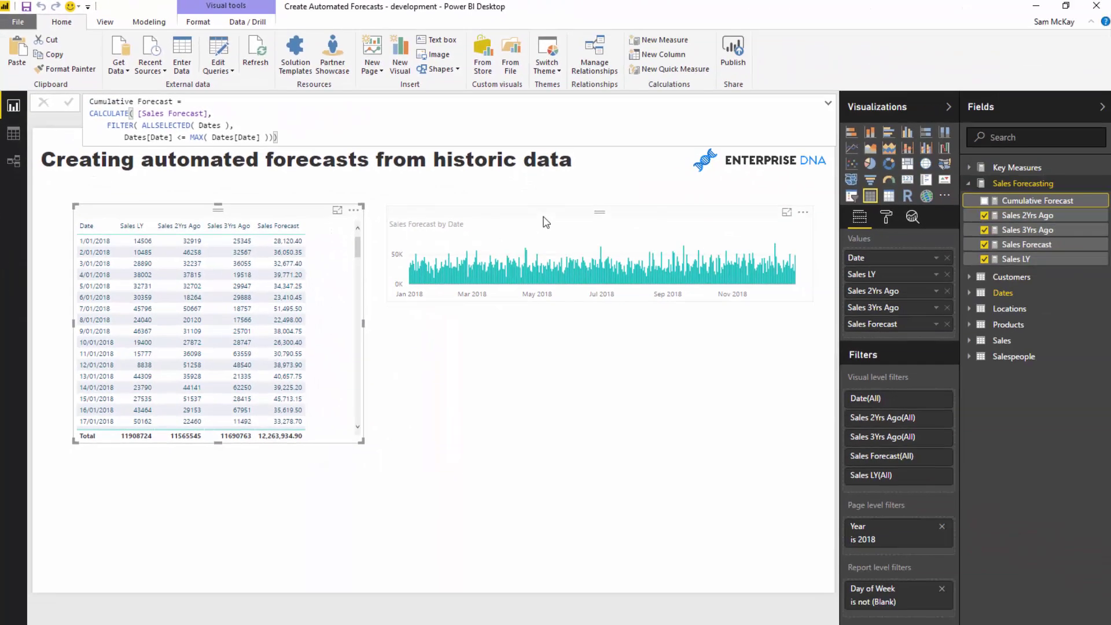
pyautogui.click(543, 222)
# Duplicate the column chart and turn it into a Cumulative Forecast by Date area chart
pyautogui.hotkey('ctrl', 'c')
pyautogui.hotkey('ctrl', 'v')
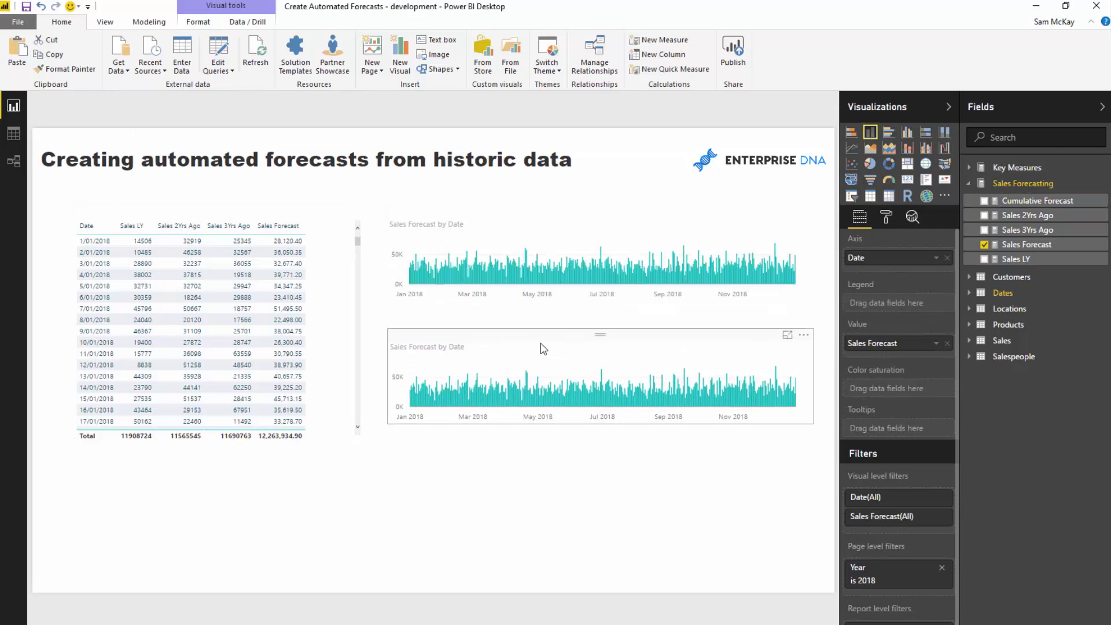
pyautogui.moveTo(1036, 200); pyautogui.dragTo(943, 346)
pyautogui.click(946, 344)
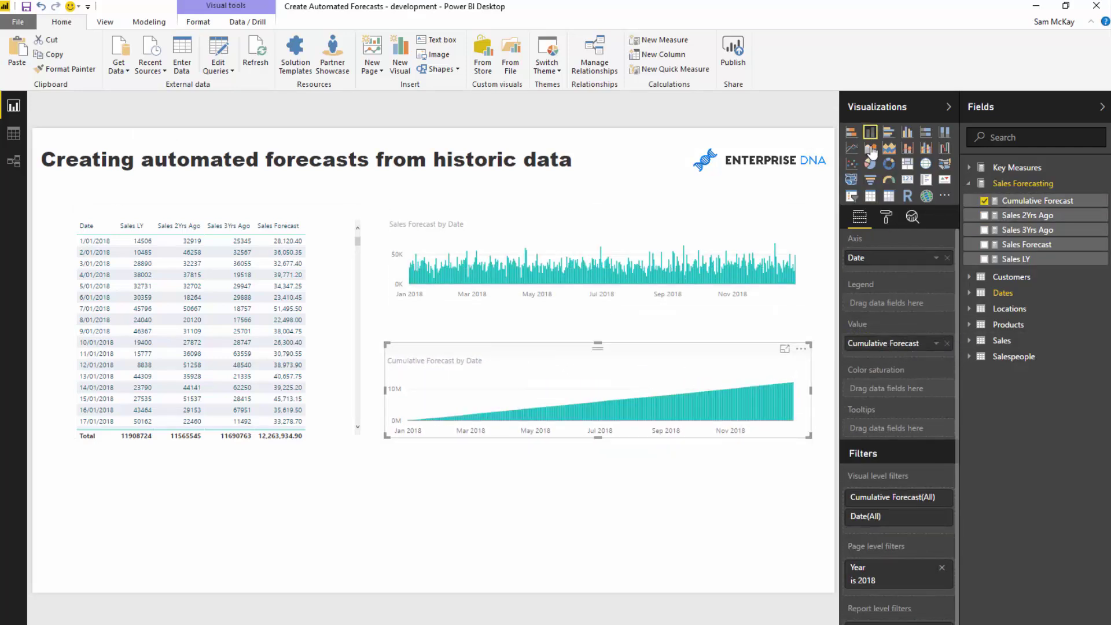
pyautogui.click(871, 149)
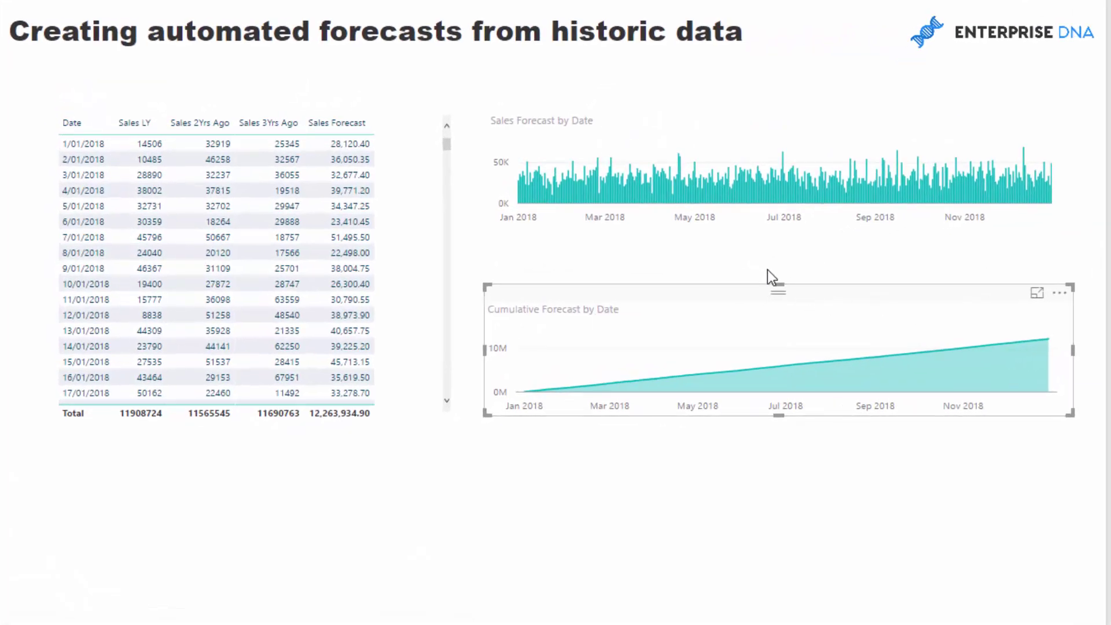
# Move the date table lower, place the area chart under the top chart, and heighten both charts
pyautogui.moveTo(781, 291); pyautogui.dragTo(790, 235)
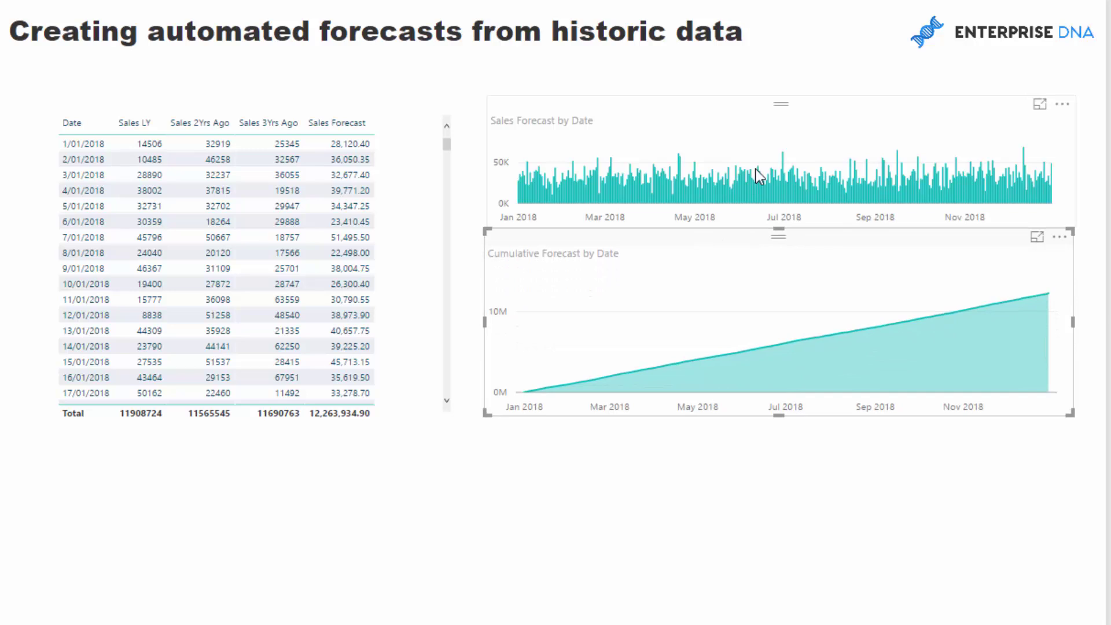
pyautogui.click(242, 103)
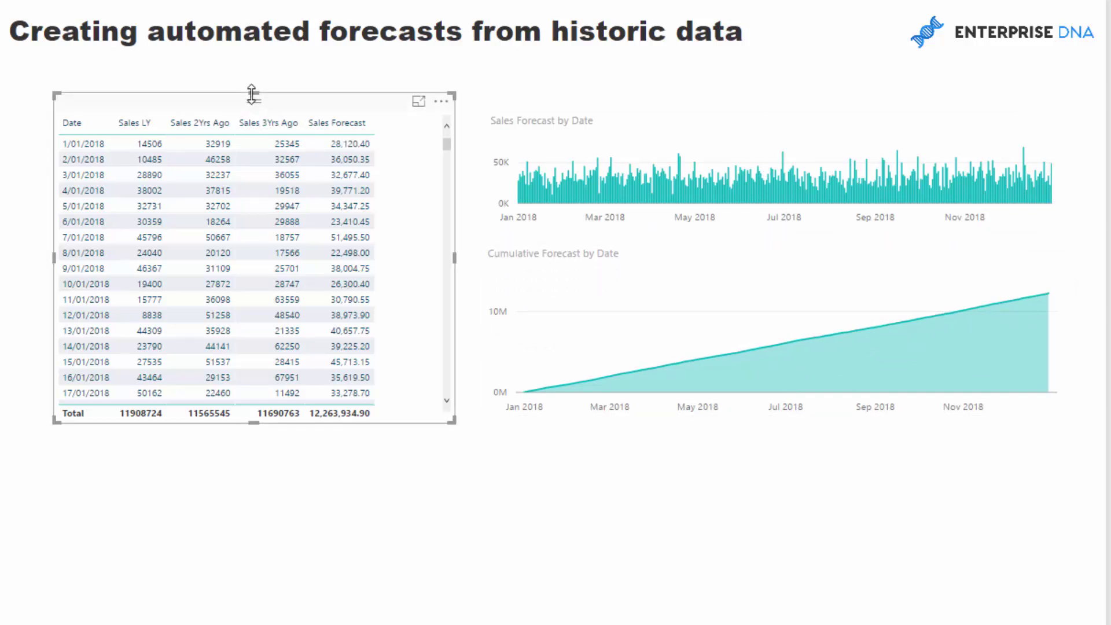
pyautogui.moveTo(342, 108); pyautogui.dragTo(374, 266)
pyautogui.moveTo(696, 327); pyautogui.dragTo(699, 440)
pyautogui.click(740, 133)
pyautogui.moveTo(778, 221); pyautogui.dragTo(812, 293)
pyautogui.click(752, 427)
pyautogui.moveTo(779, 391); pyautogui.dragTo(773, 308)
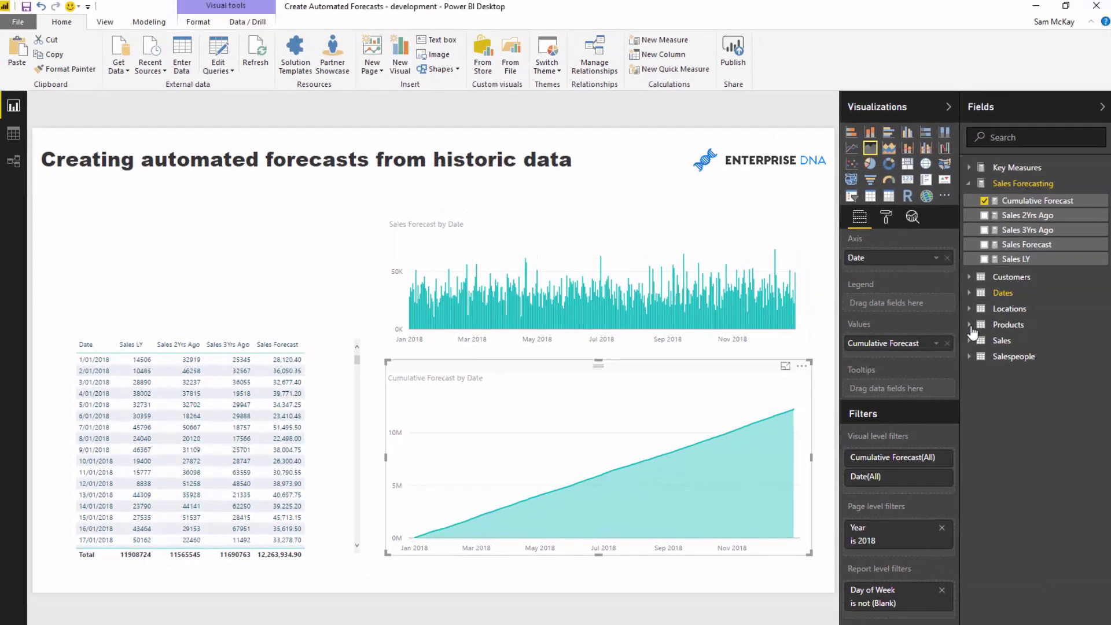
pyautogui.click(1007, 324)
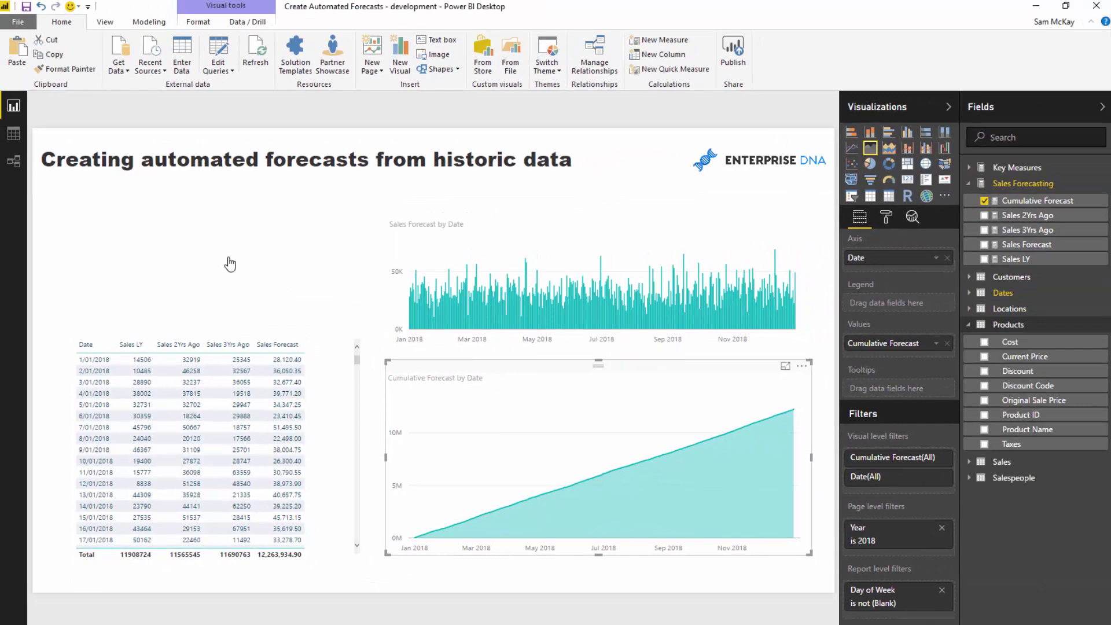
# Create a Product Name and Sales Forecast visual above the date table and make it a bar chart
pyautogui.moveTo(230, 263); pyautogui.dragTo(232, 266)
pyautogui.moveTo(1021, 249); pyautogui.dragTo(880, 273)
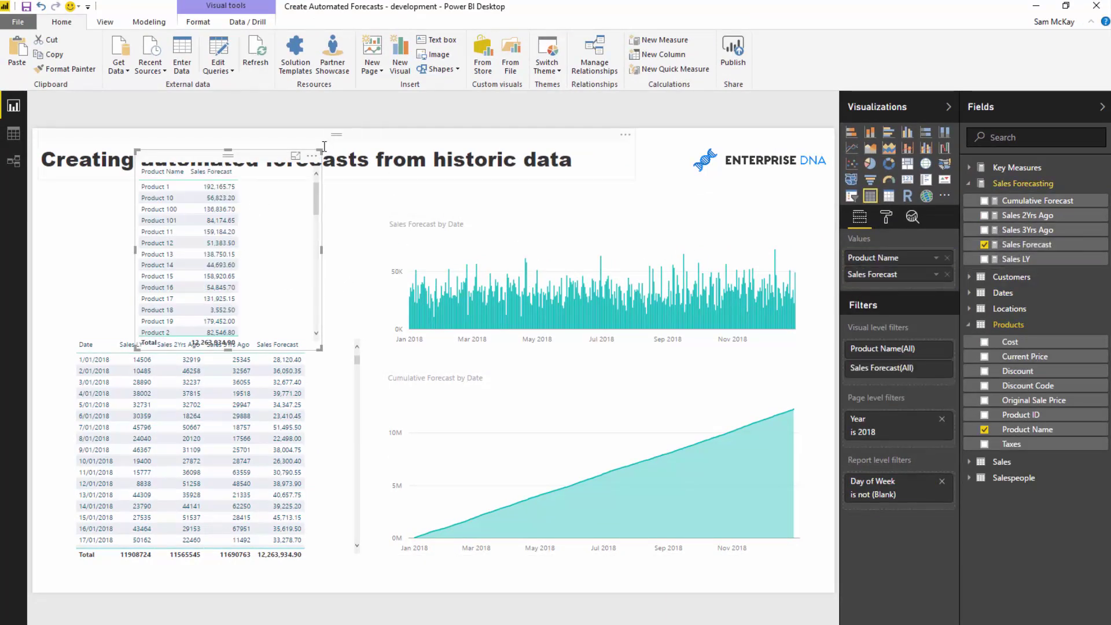
pyautogui.moveTo(322, 149); pyautogui.dragTo(330, 184)
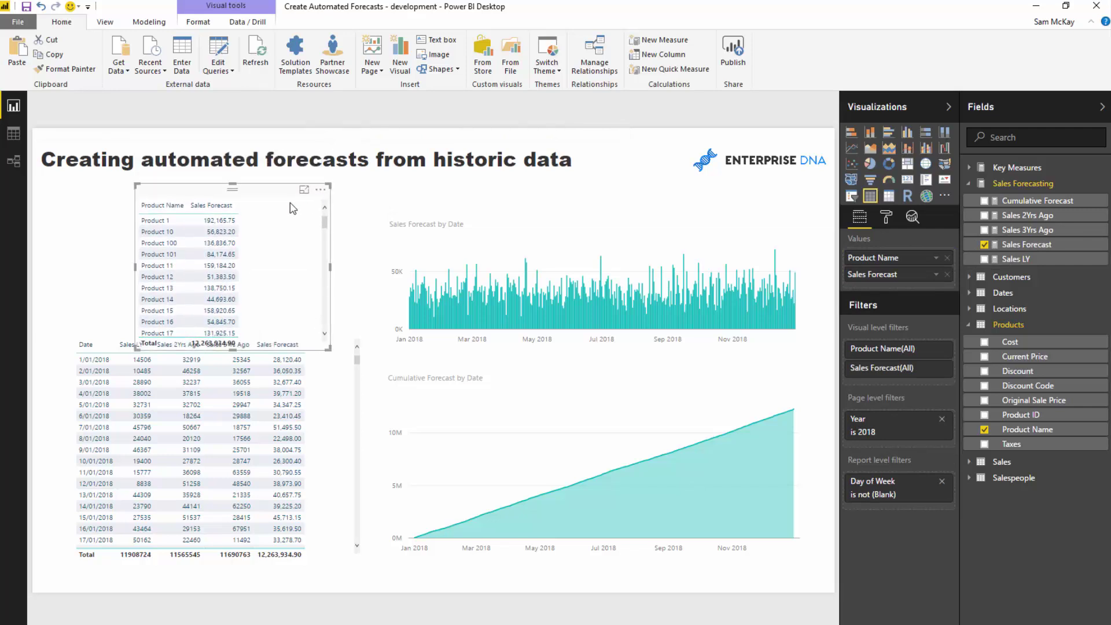
pyautogui.moveTo(257, 190); pyautogui.dragTo(197, 190)
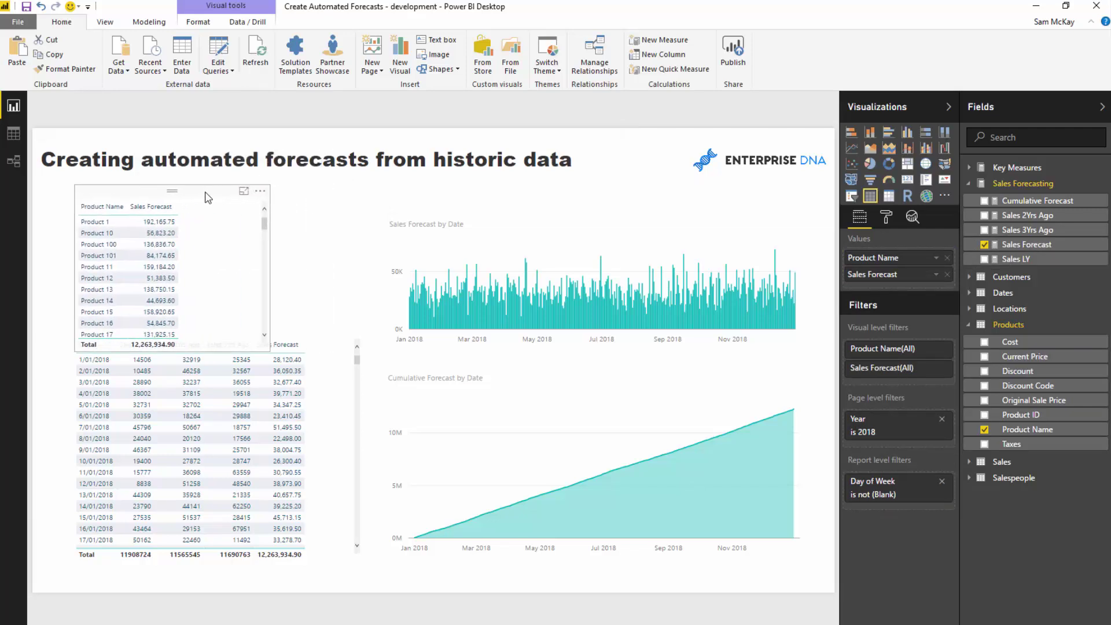
pyautogui.moveTo(267, 349); pyautogui.dragTo(353, 331)
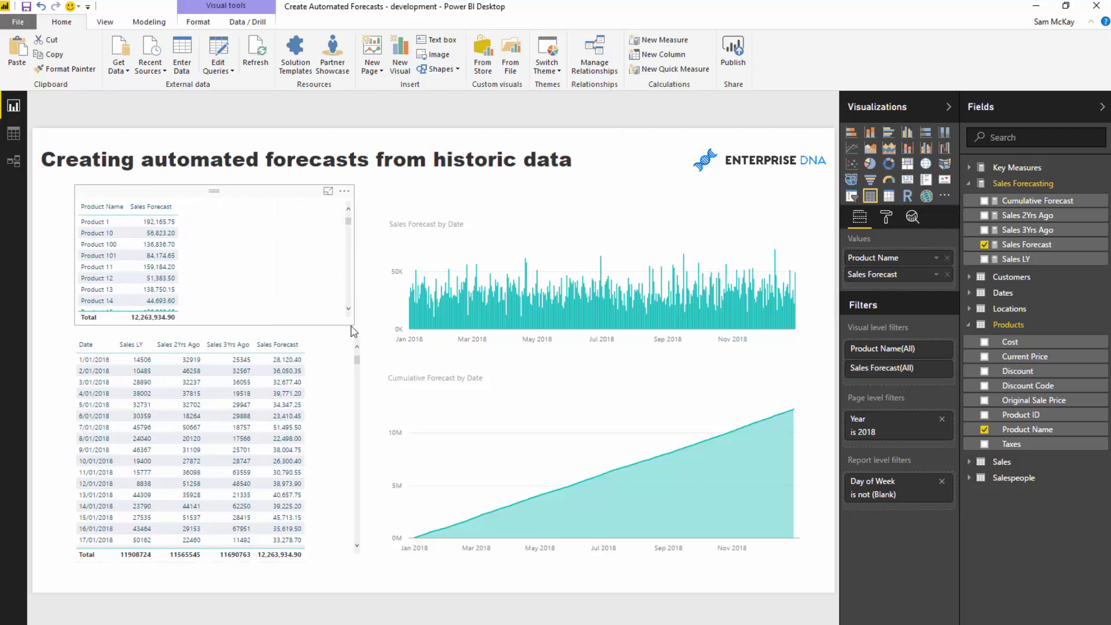
pyautogui.click(852, 133)
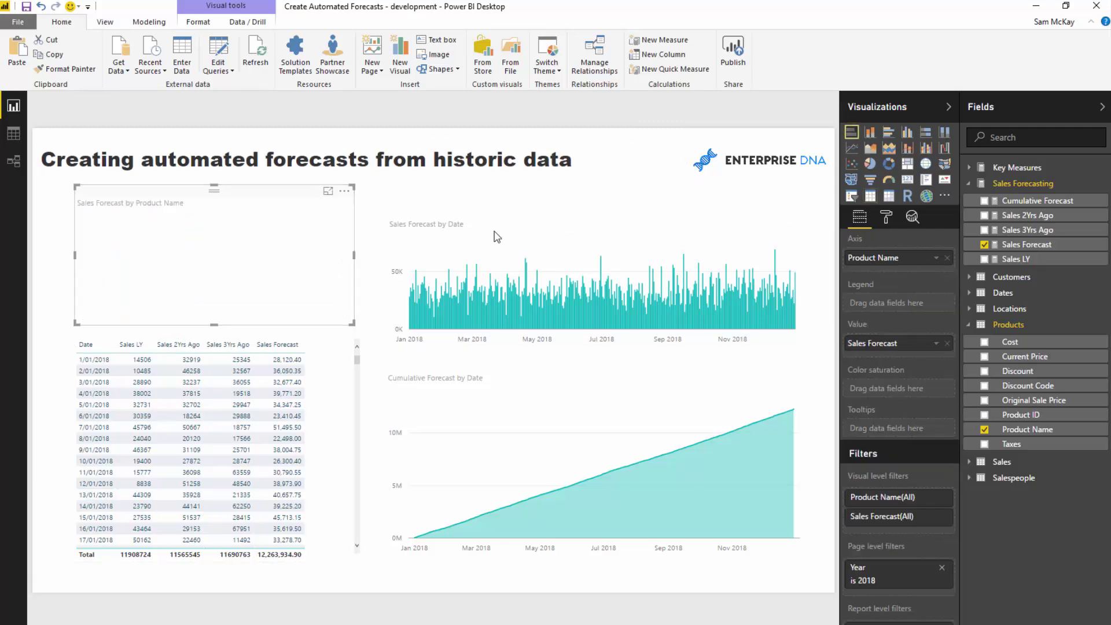
# Sort the product bars by Sales Forecast so the highest forecast comes first
pyautogui.click(344, 192)
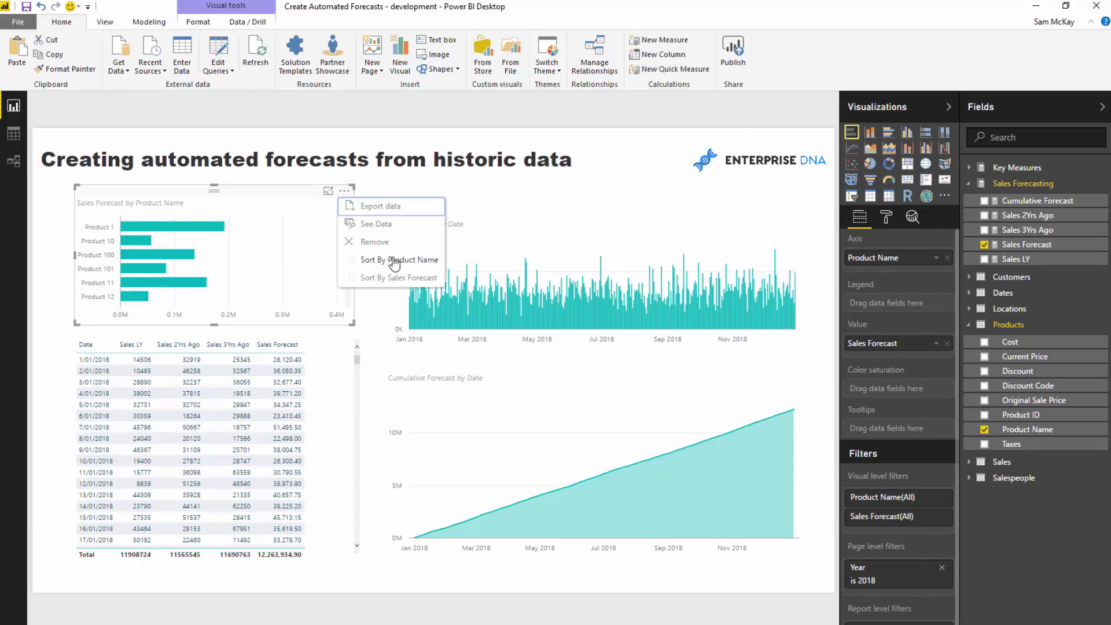
pyautogui.click(394, 261)
pyautogui.click(344, 191)
pyautogui.click(379, 276)
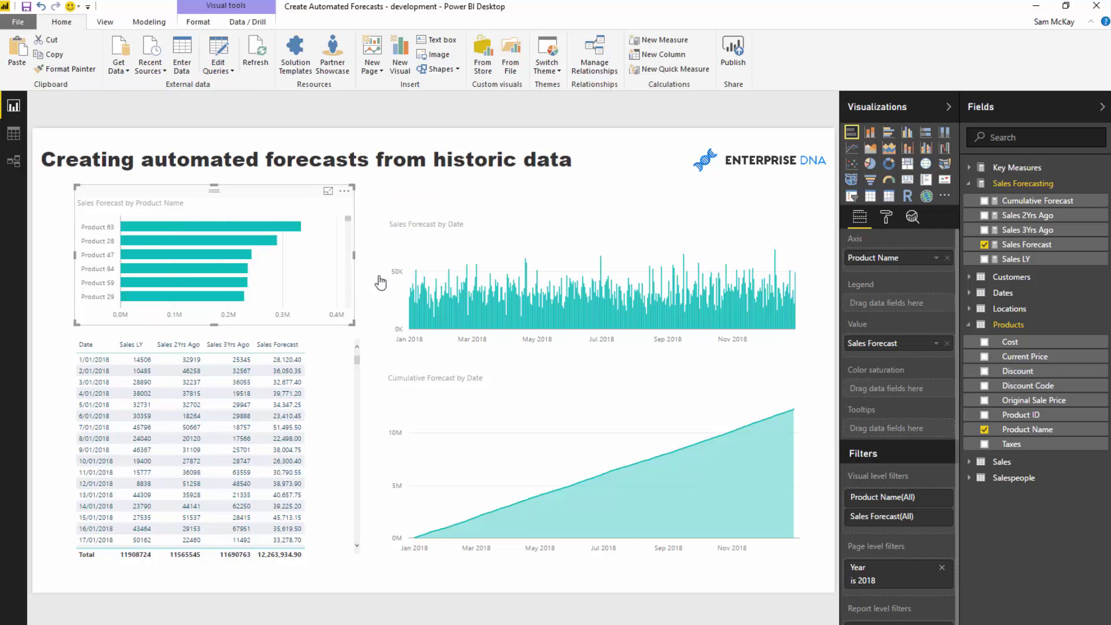
pyautogui.click(886, 219)
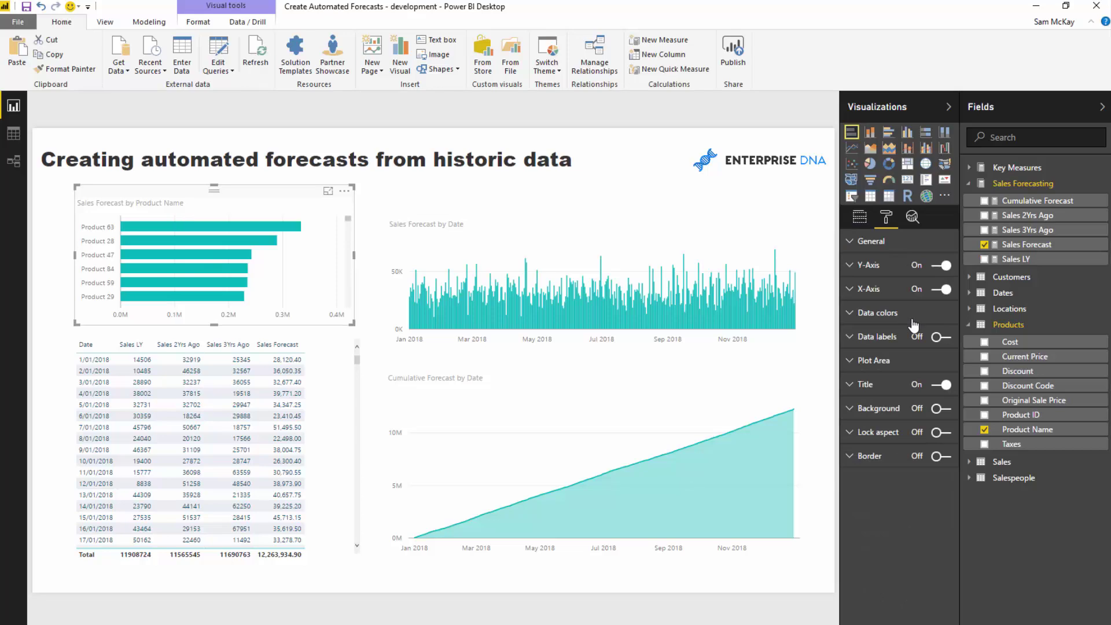
# Turn on bar data labels and set the date chart to filter on product selection
pyautogui.click(941, 337)
pyautogui.click(267, 225)
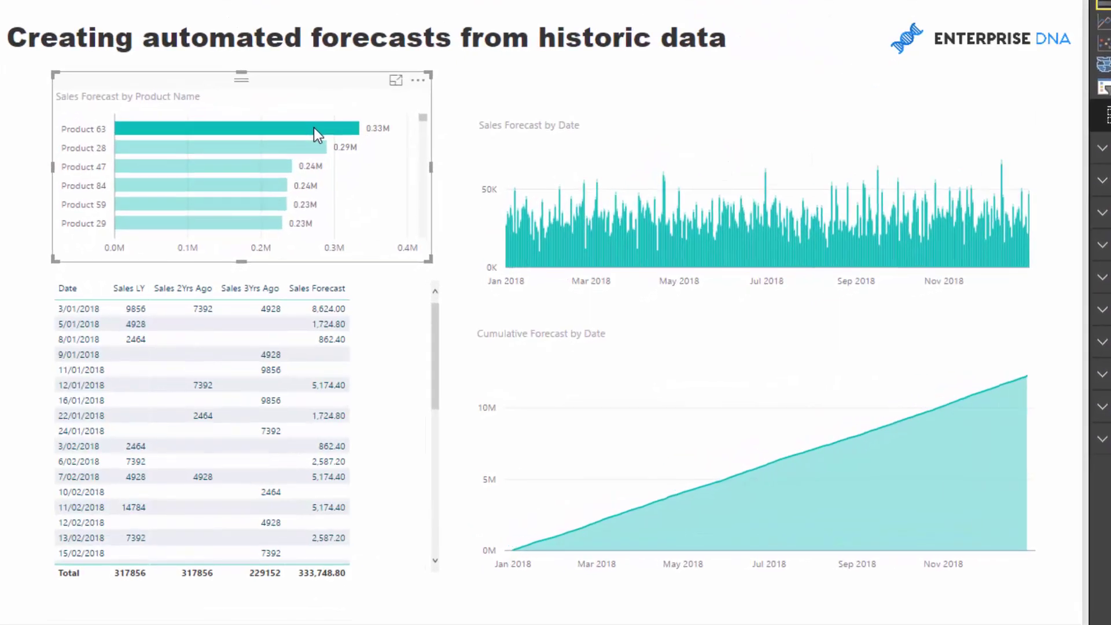
pyautogui.moveTo(370, 129)
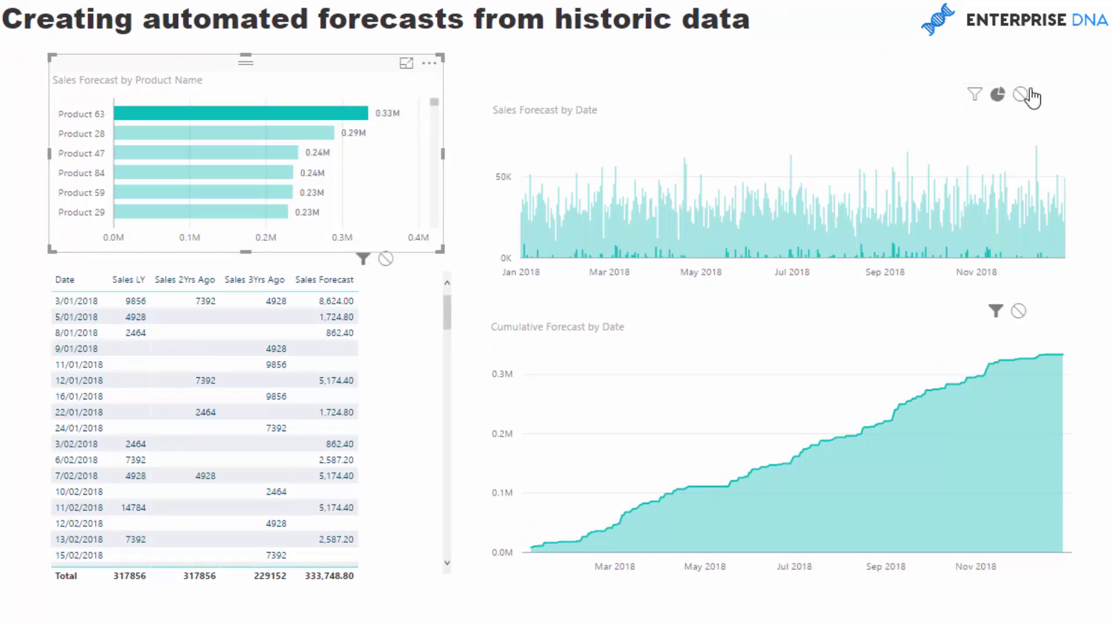
pyautogui.click(974, 94)
# Test cross-filtering by selecting Products 28, 47 and 84
pyautogui.click(235, 136)
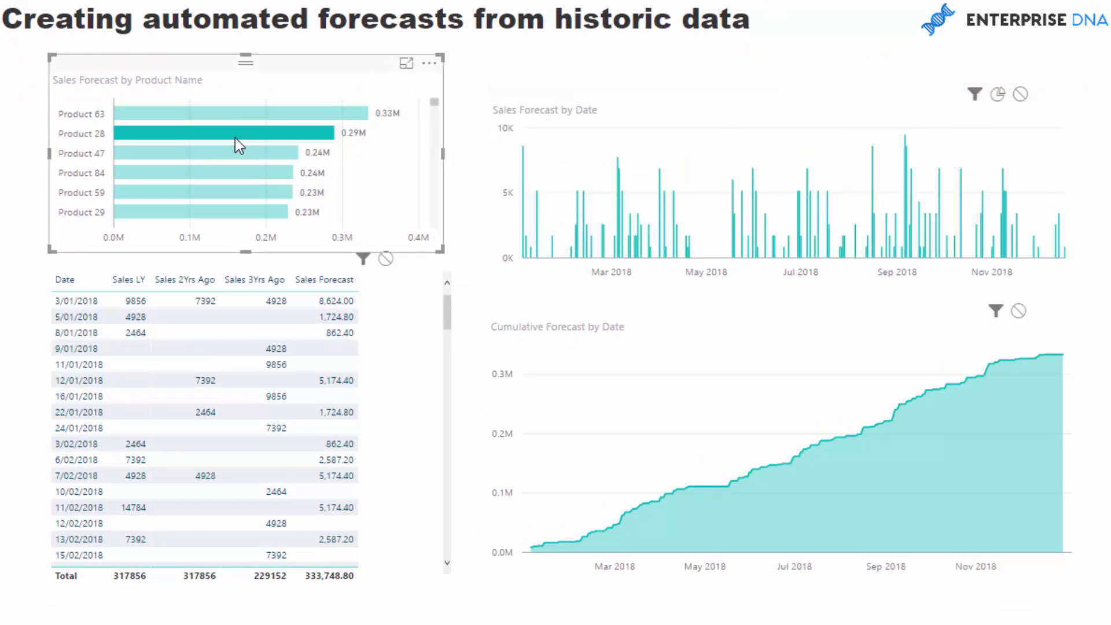
pyautogui.click(244, 152)
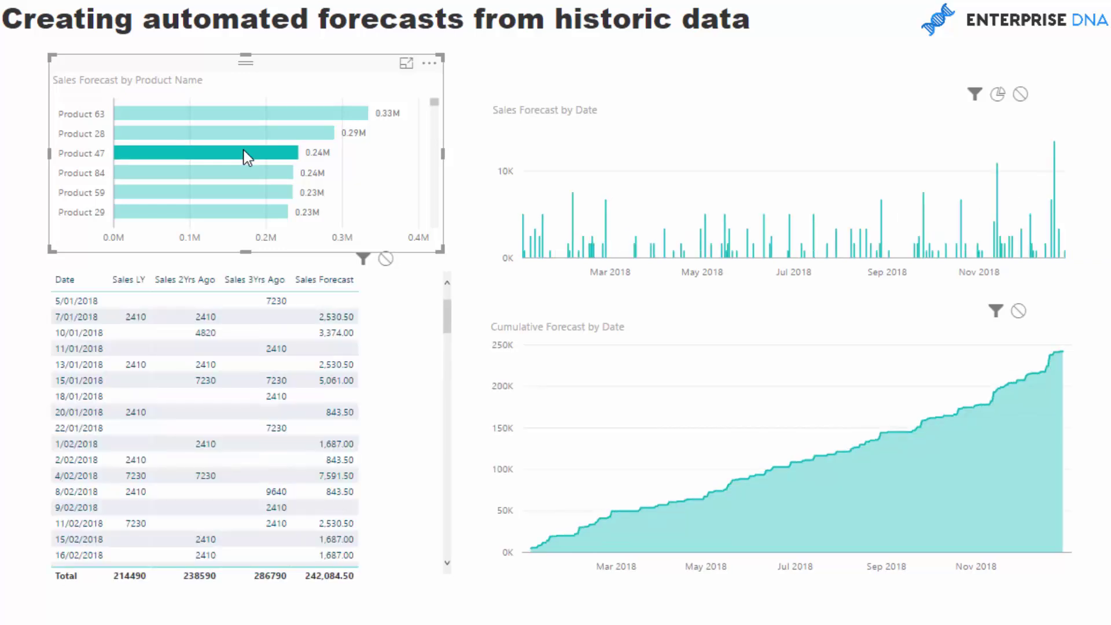
pyautogui.click(245, 171)
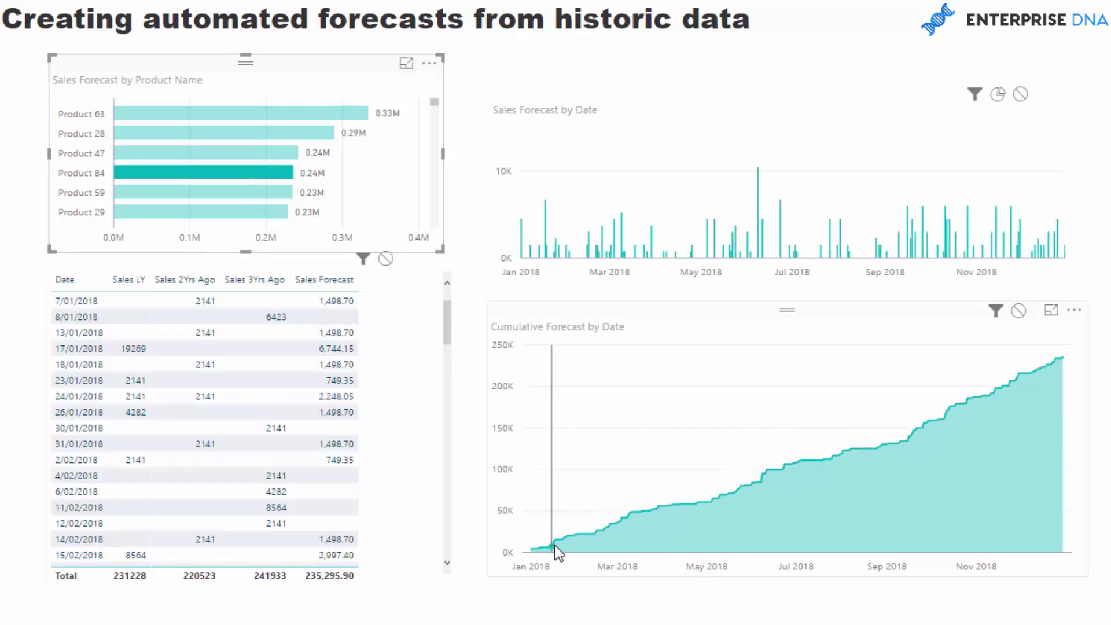
pyautogui.moveTo(532, 519)
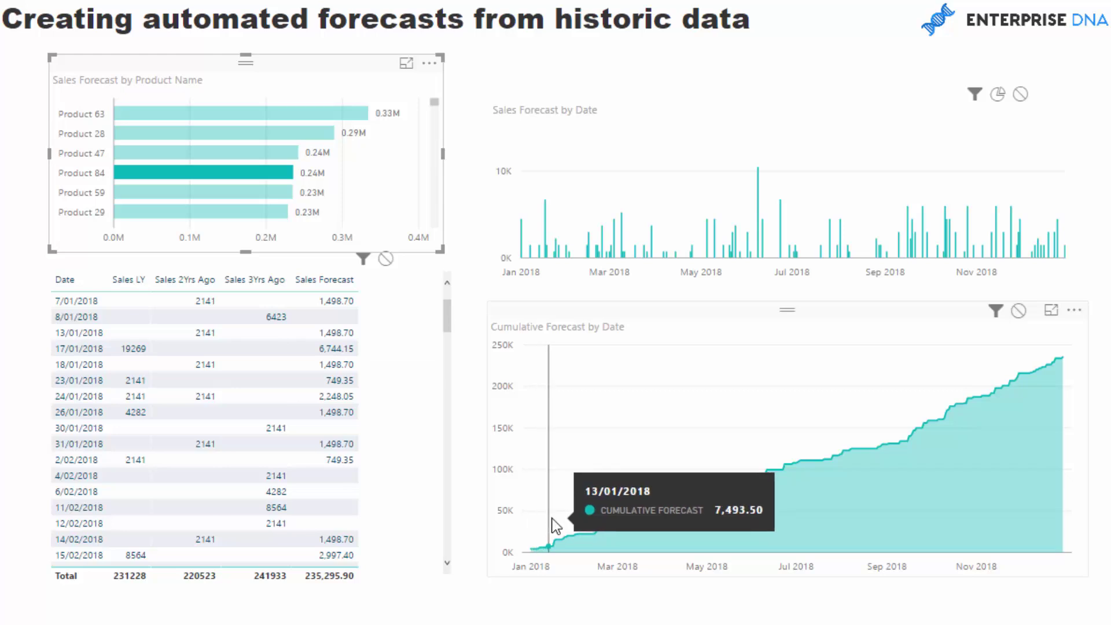
pyautogui.moveTo(254, 189)
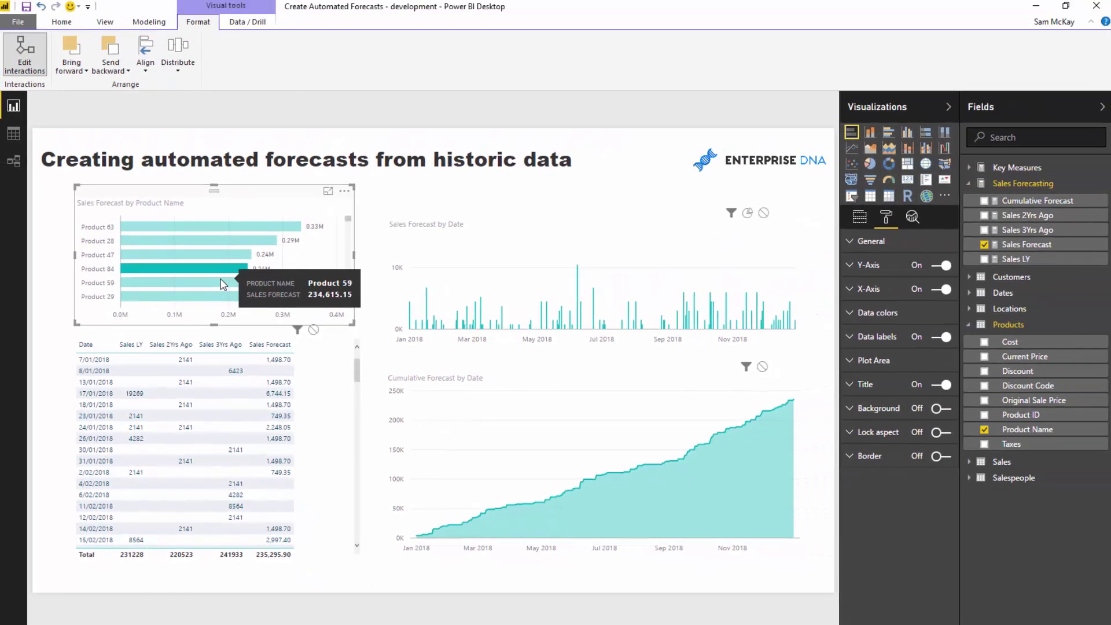